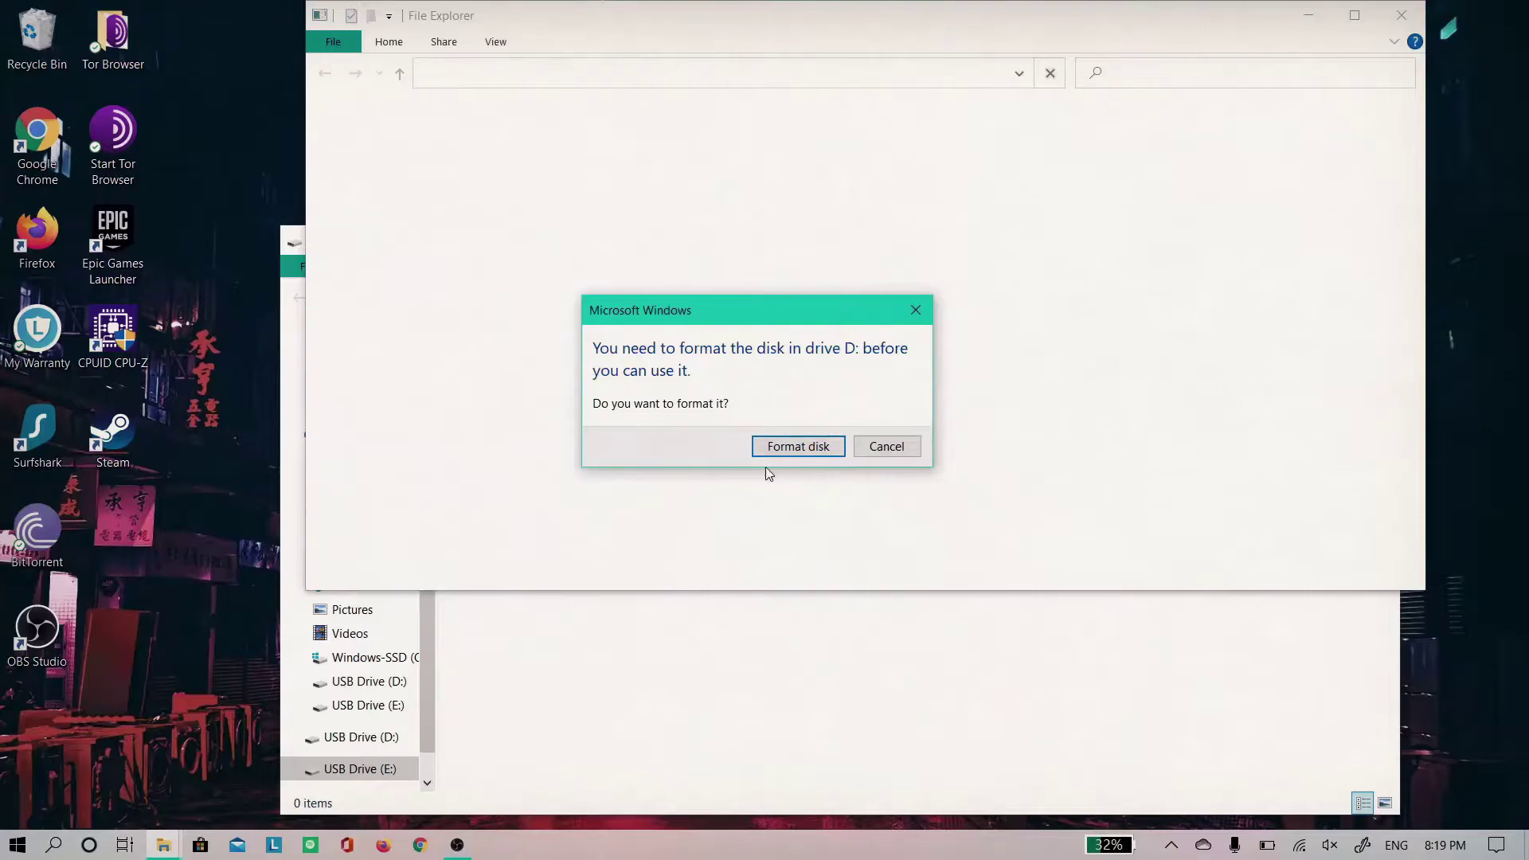
Step: Dismiss the drive D: format prompt and its error, then open Disk Management
{"action": "left_click", "coordinate": [884, 447]}
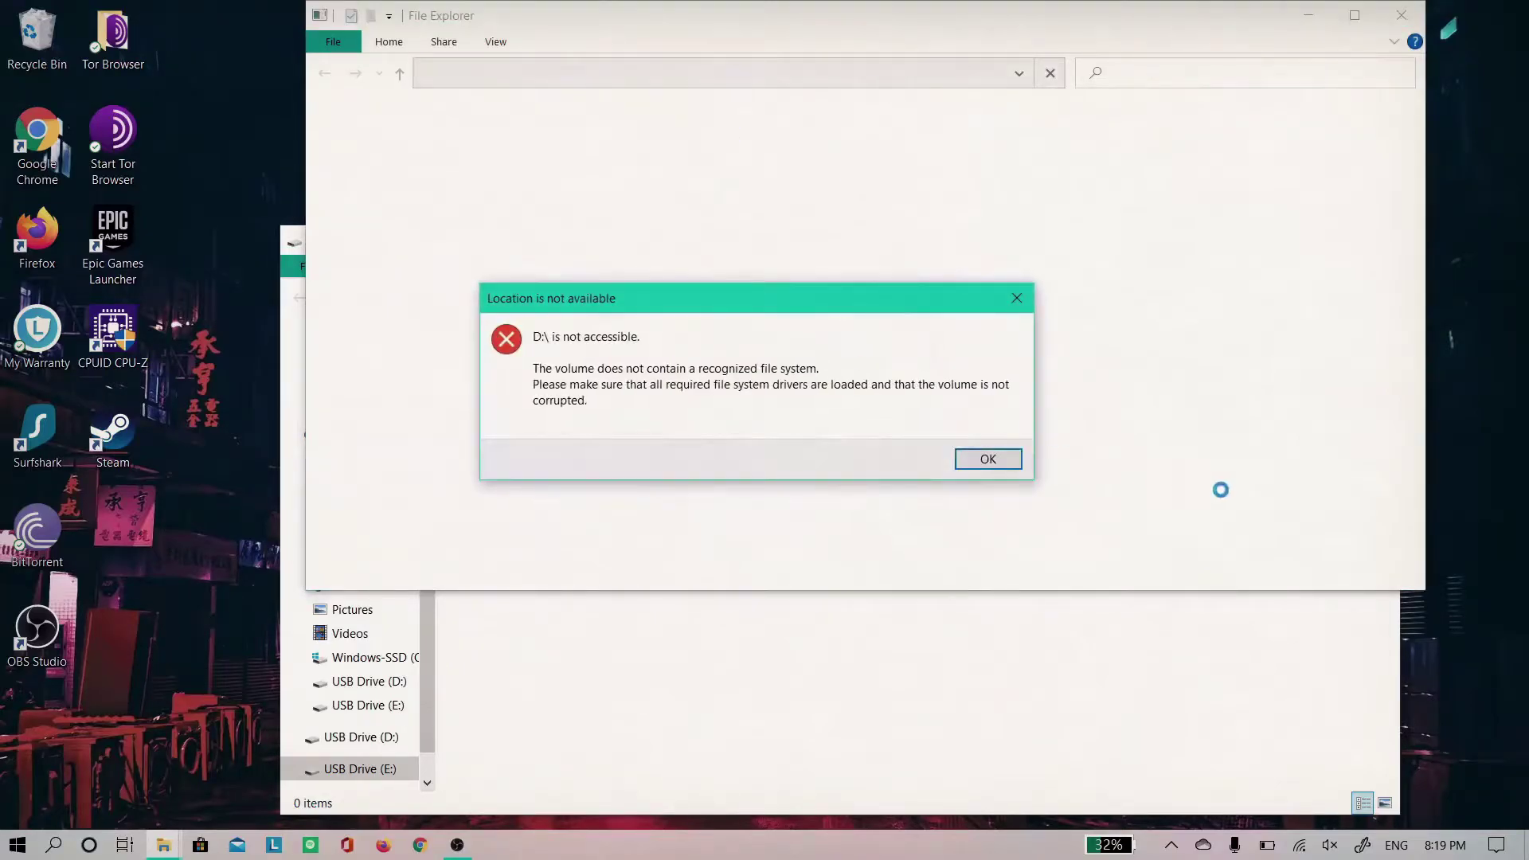
{"action": "left_click", "coordinate": [1005, 461]}
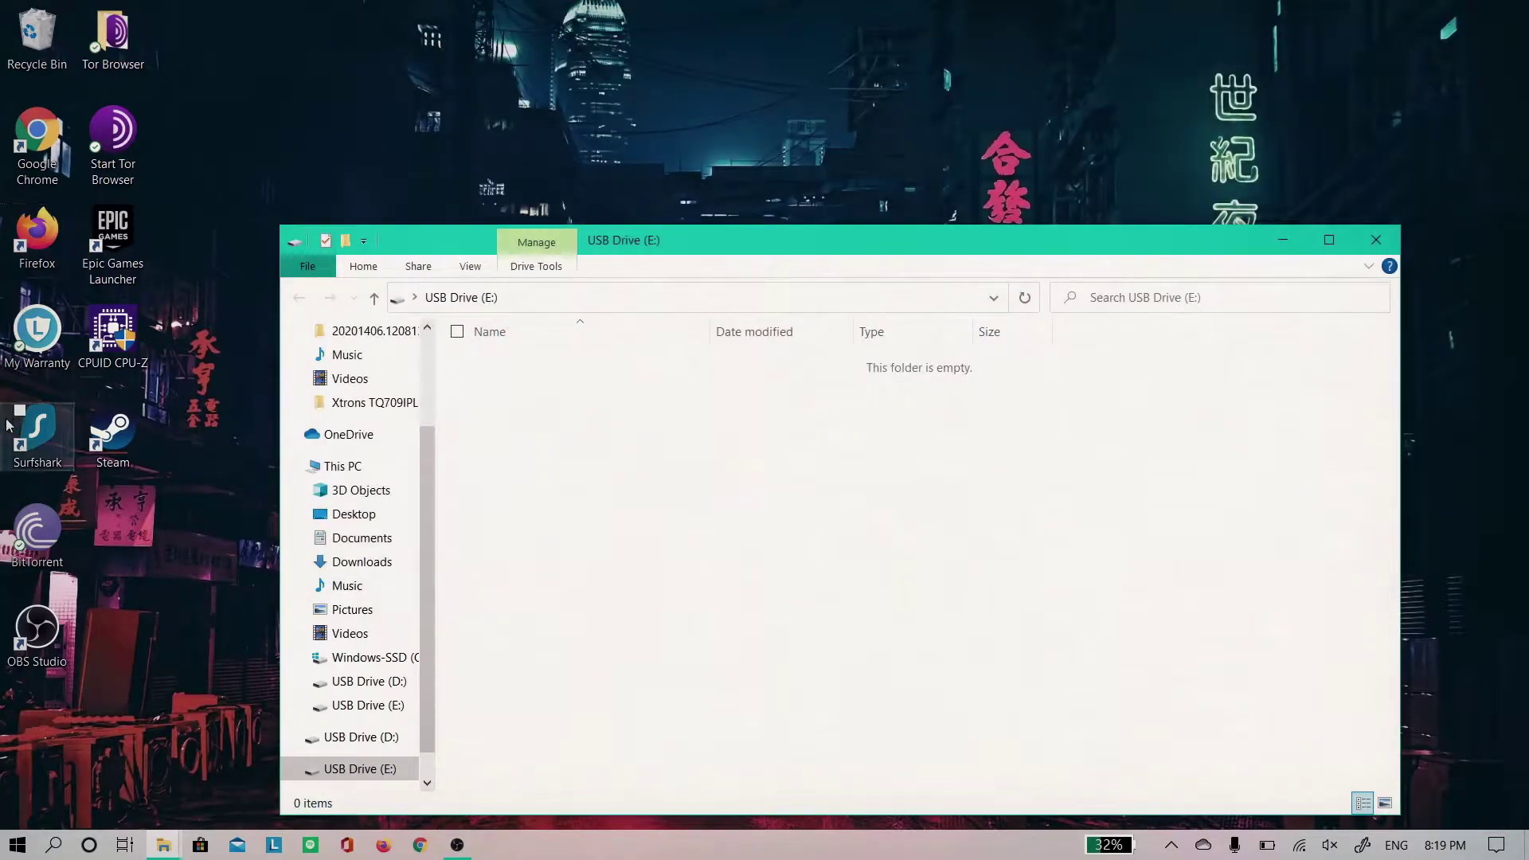
{"action": "right_click", "coordinate": [17, 844]}
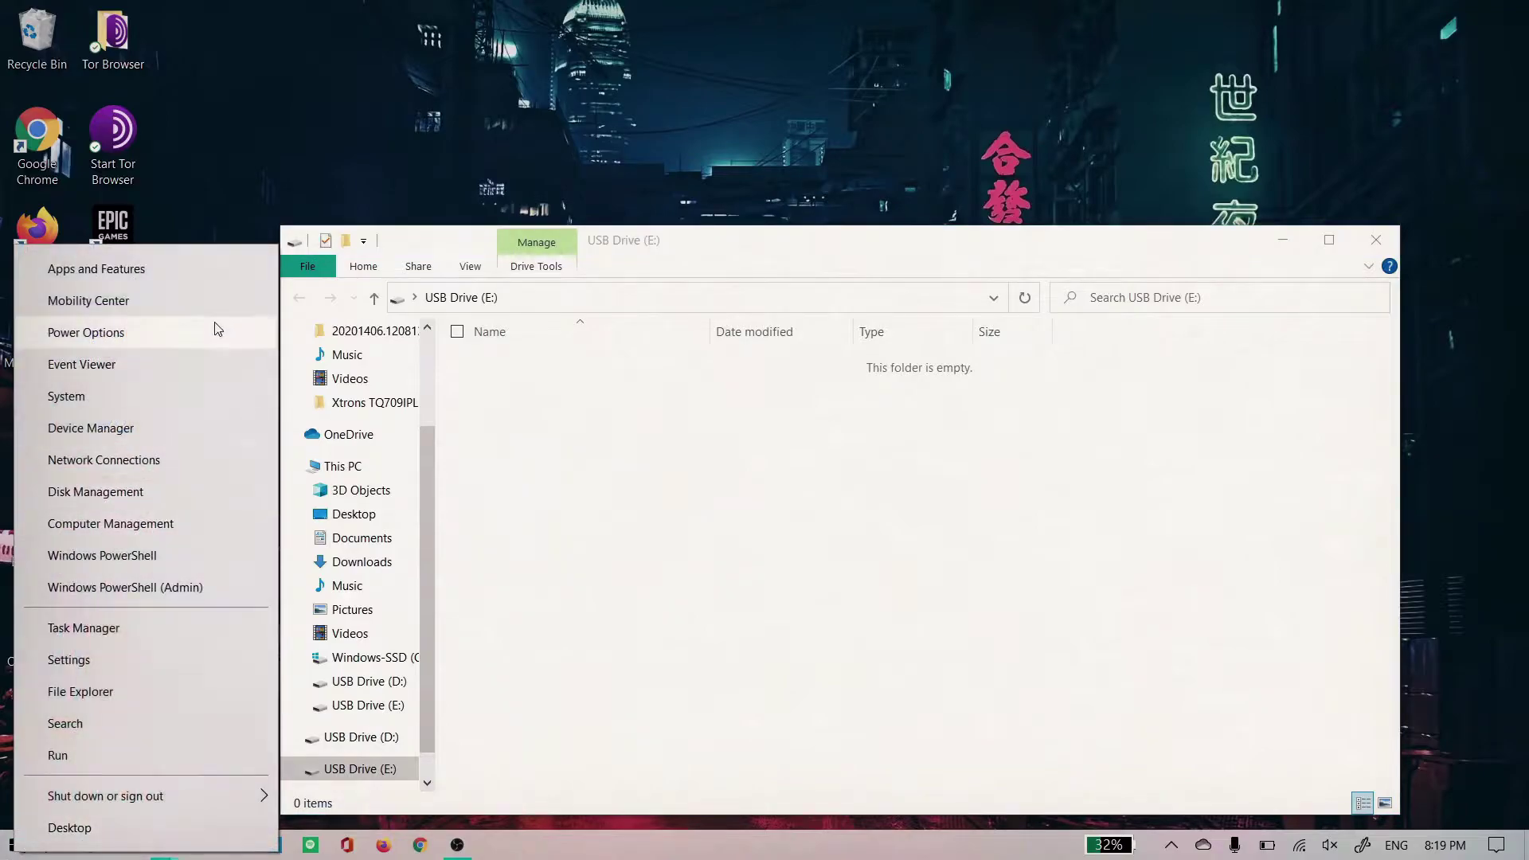
{"action": "left_click", "coordinate": [99, 494]}
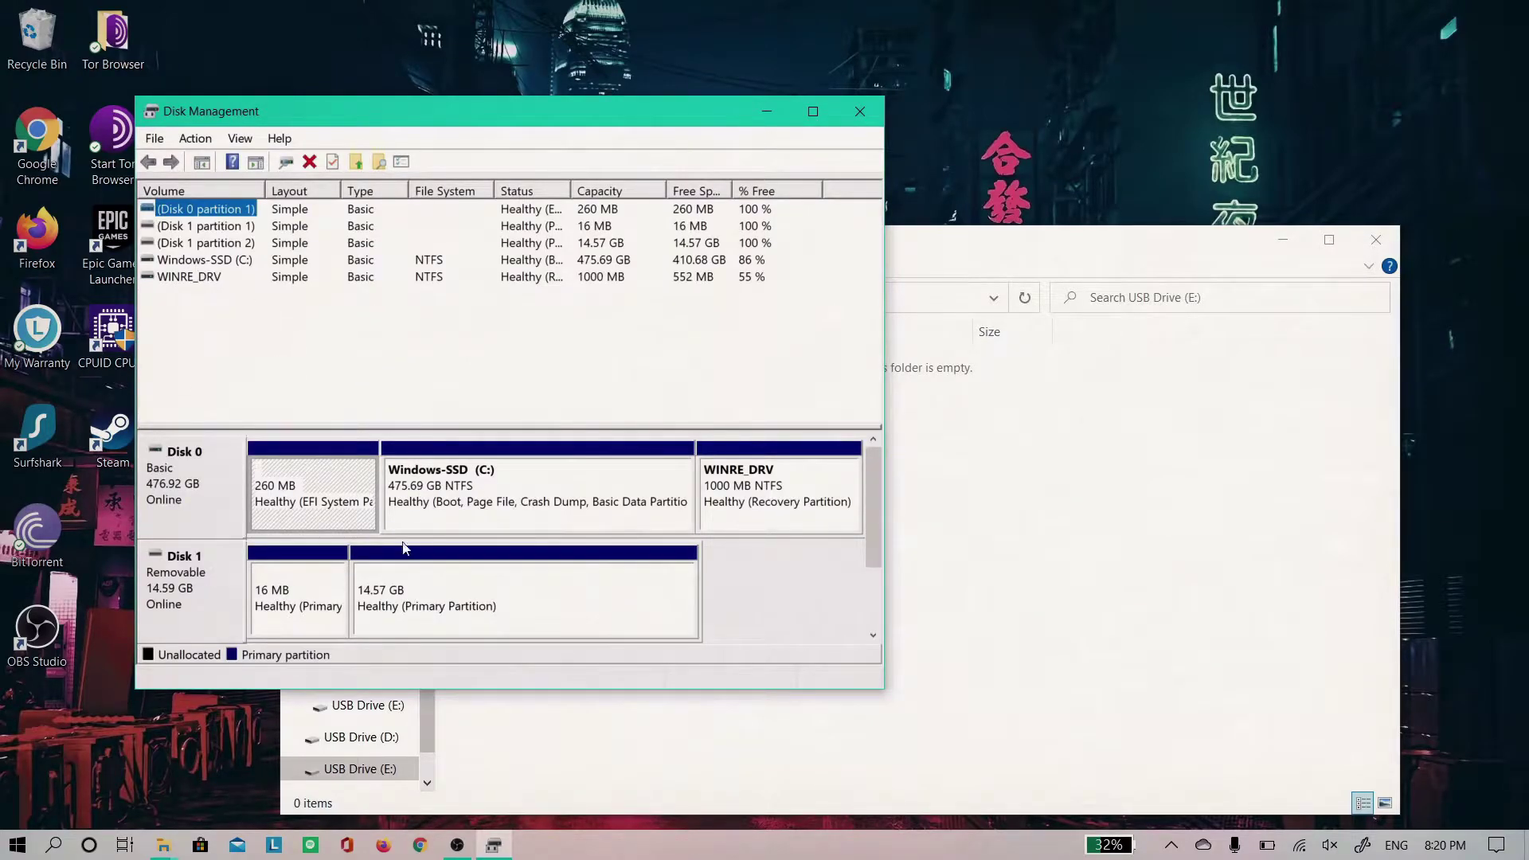
Step: Delete Disk 1's 16 MB partition
{"action": "right_click", "coordinate": [309, 621]}
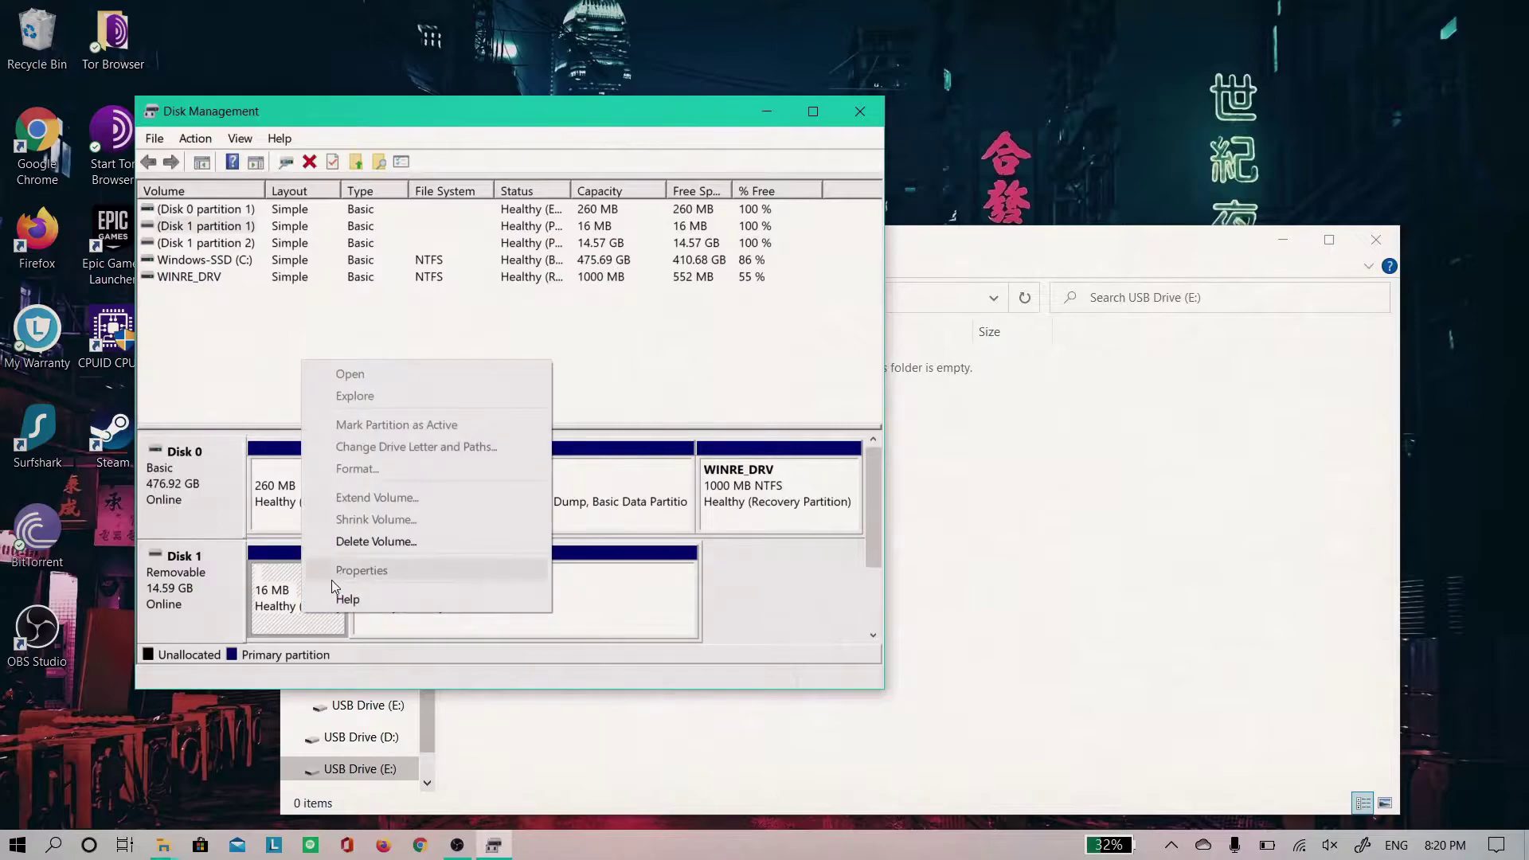
{"action": "left_click", "coordinate": [355, 544]}
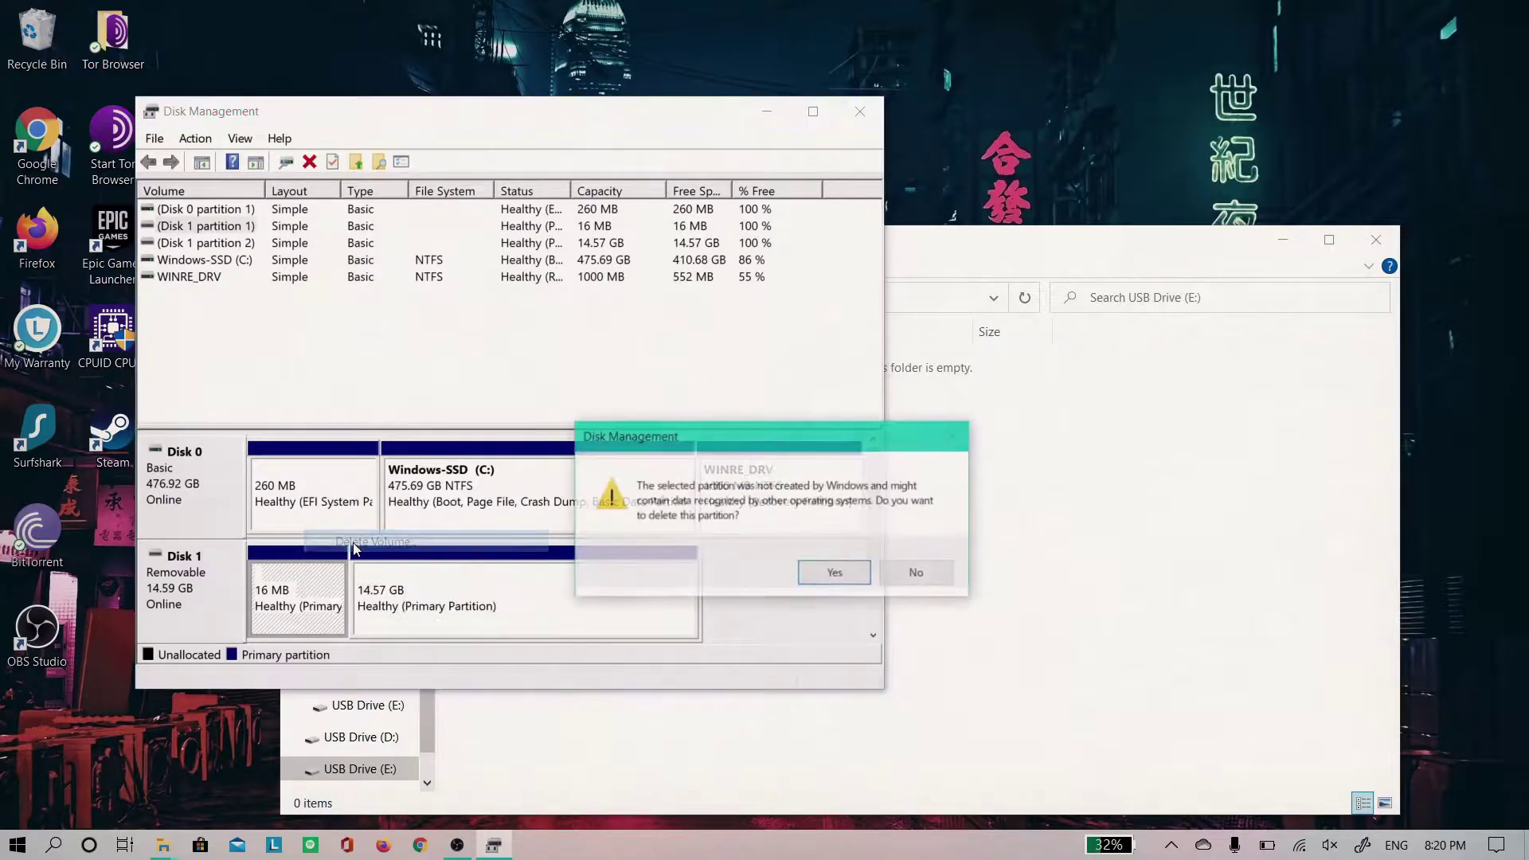
{"action": "left_click", "coordinate": [835, 573]}
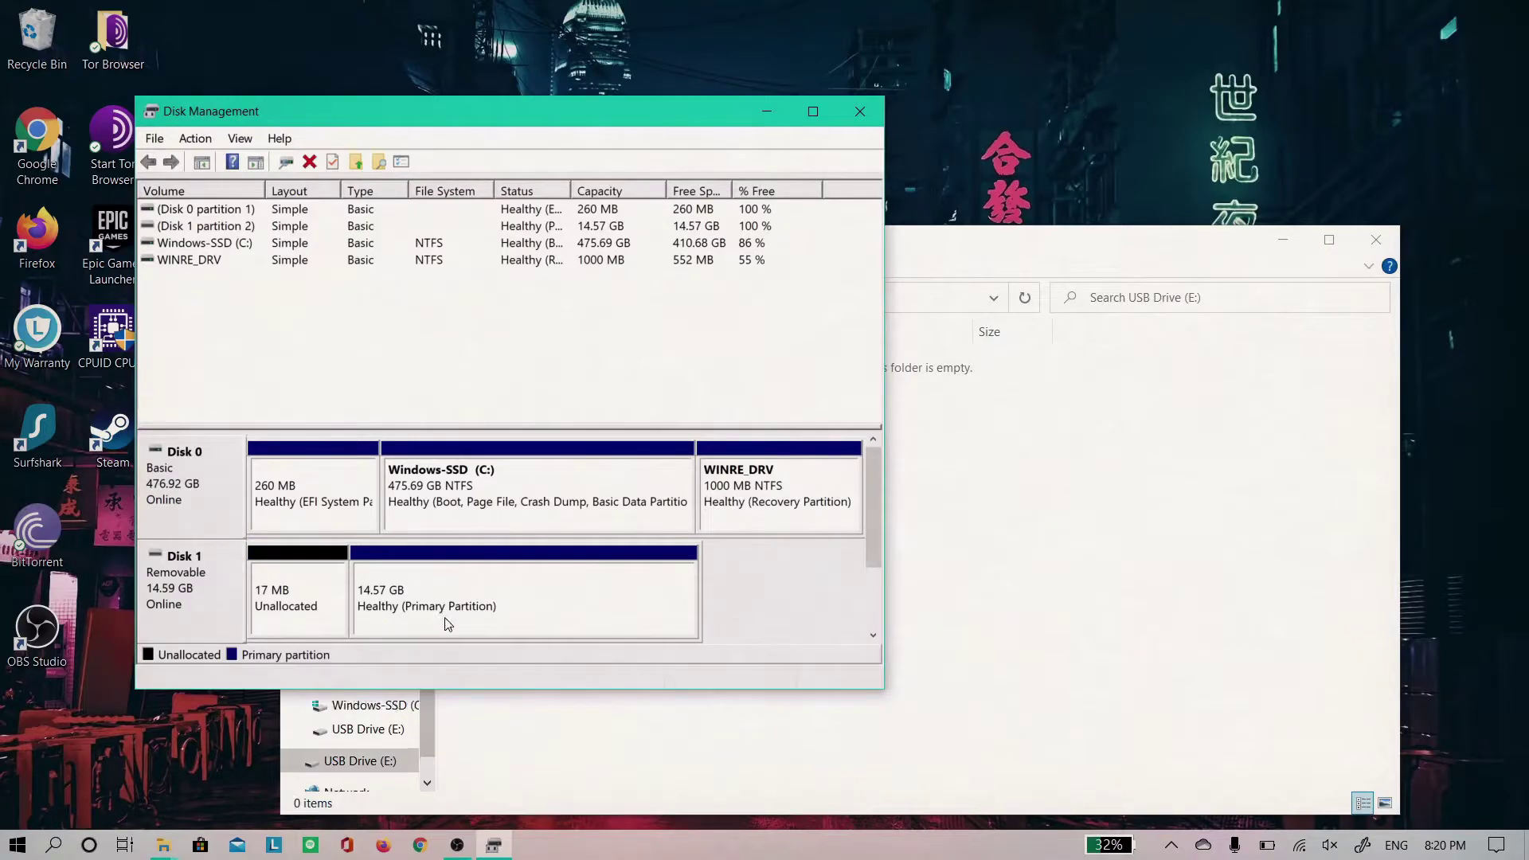
Step: Delete Disk 1's 14.57 GB partition, leaving the disk unallocated
{"action": "right_click", "coordinate": [429, 612]}
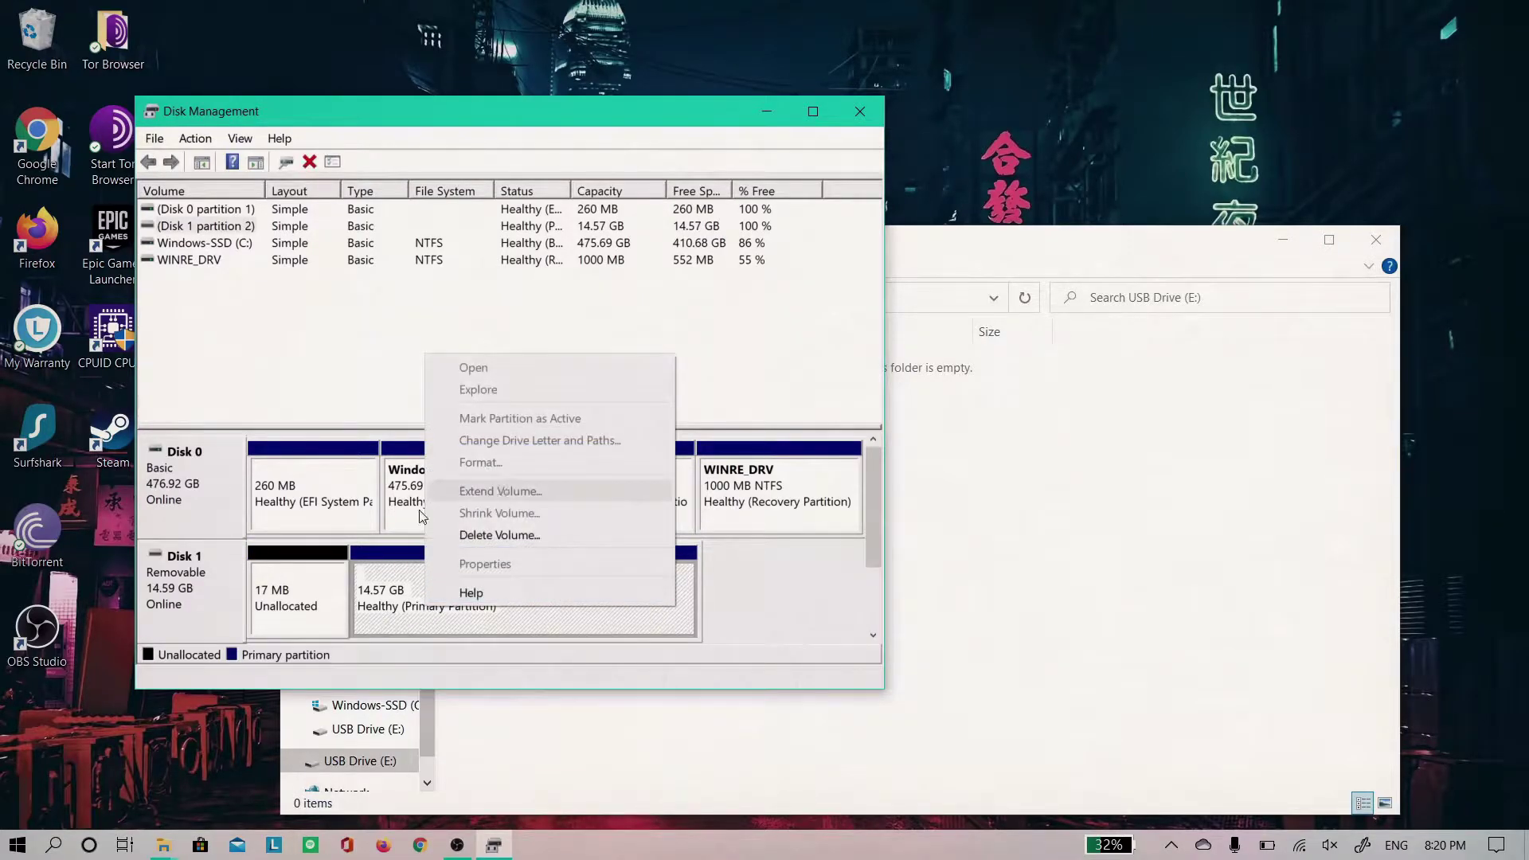
{"action": "left_click", "coordinate": [335, 610]}
{"action": "right_click", "coordinate": [335, 610]}
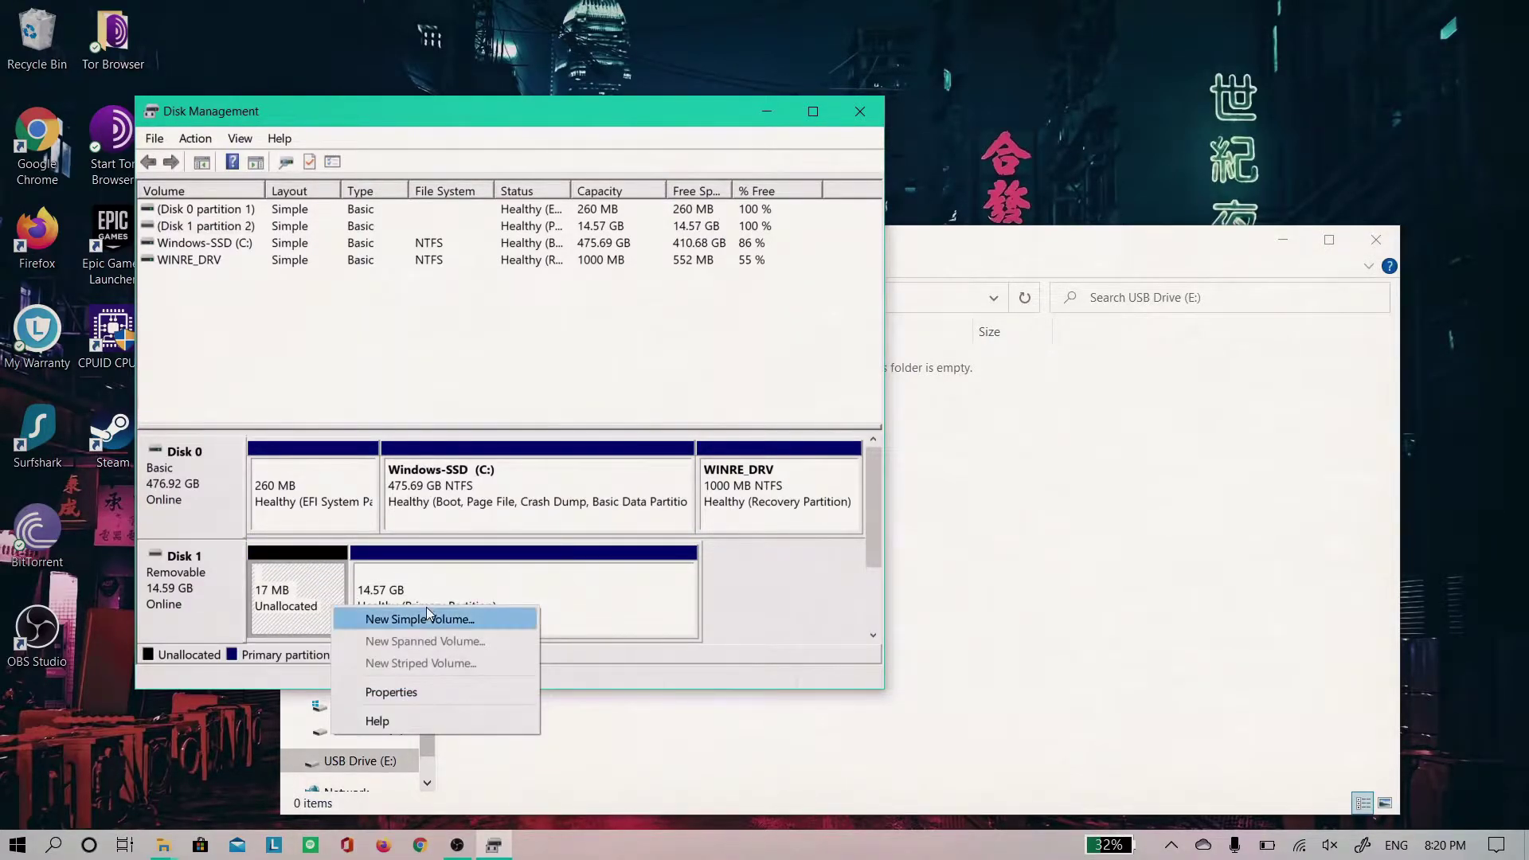
{"action": "left_click", "coordinate": [341, 575]}
{"action": "right_click", "coordinate": [418, 591]}
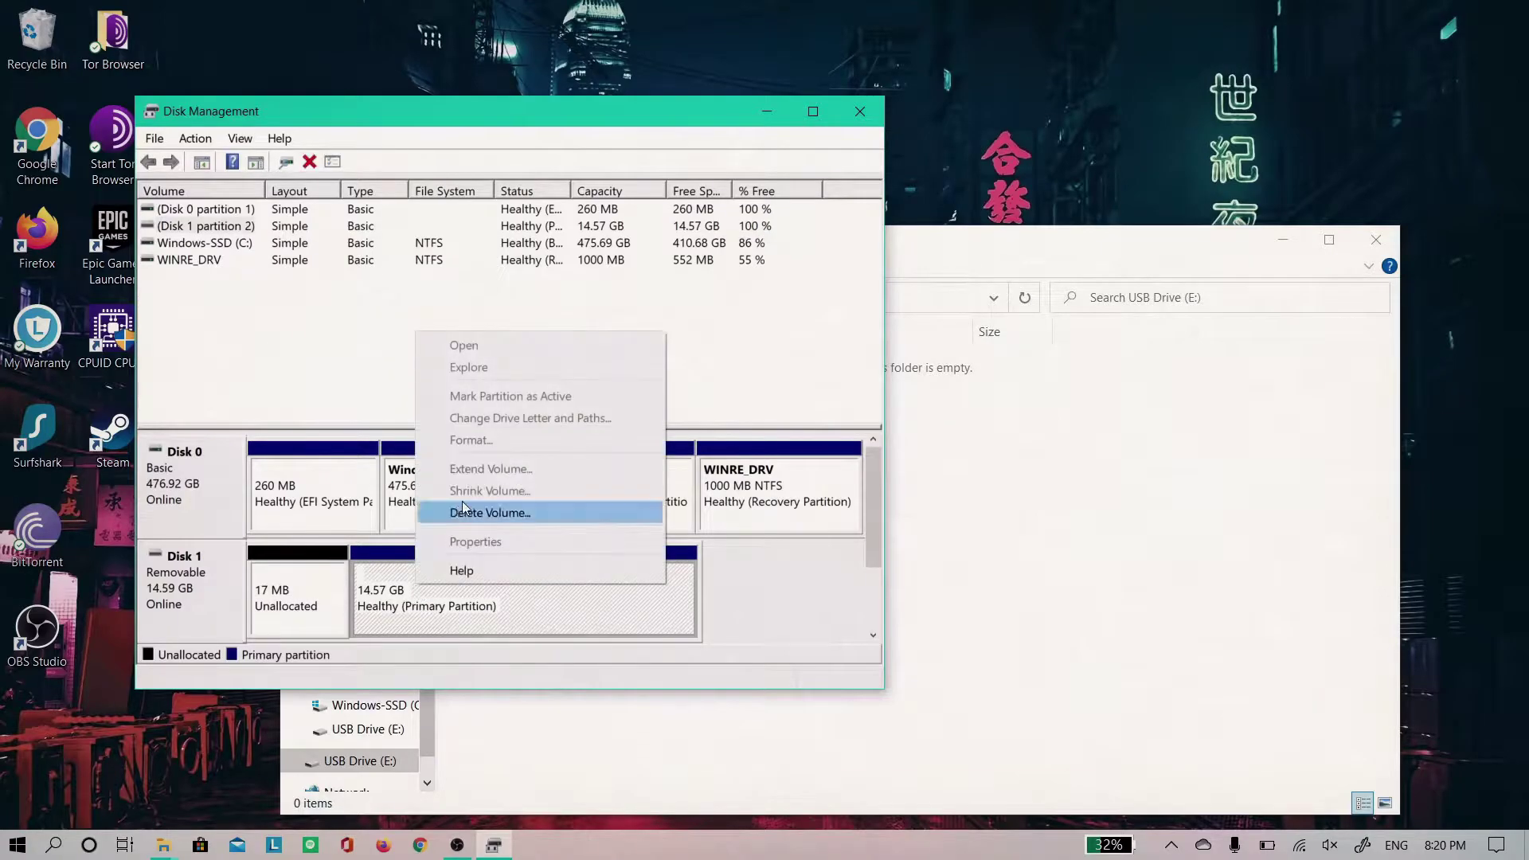
{"action": "left_click", "coordinate": [485, 512]}
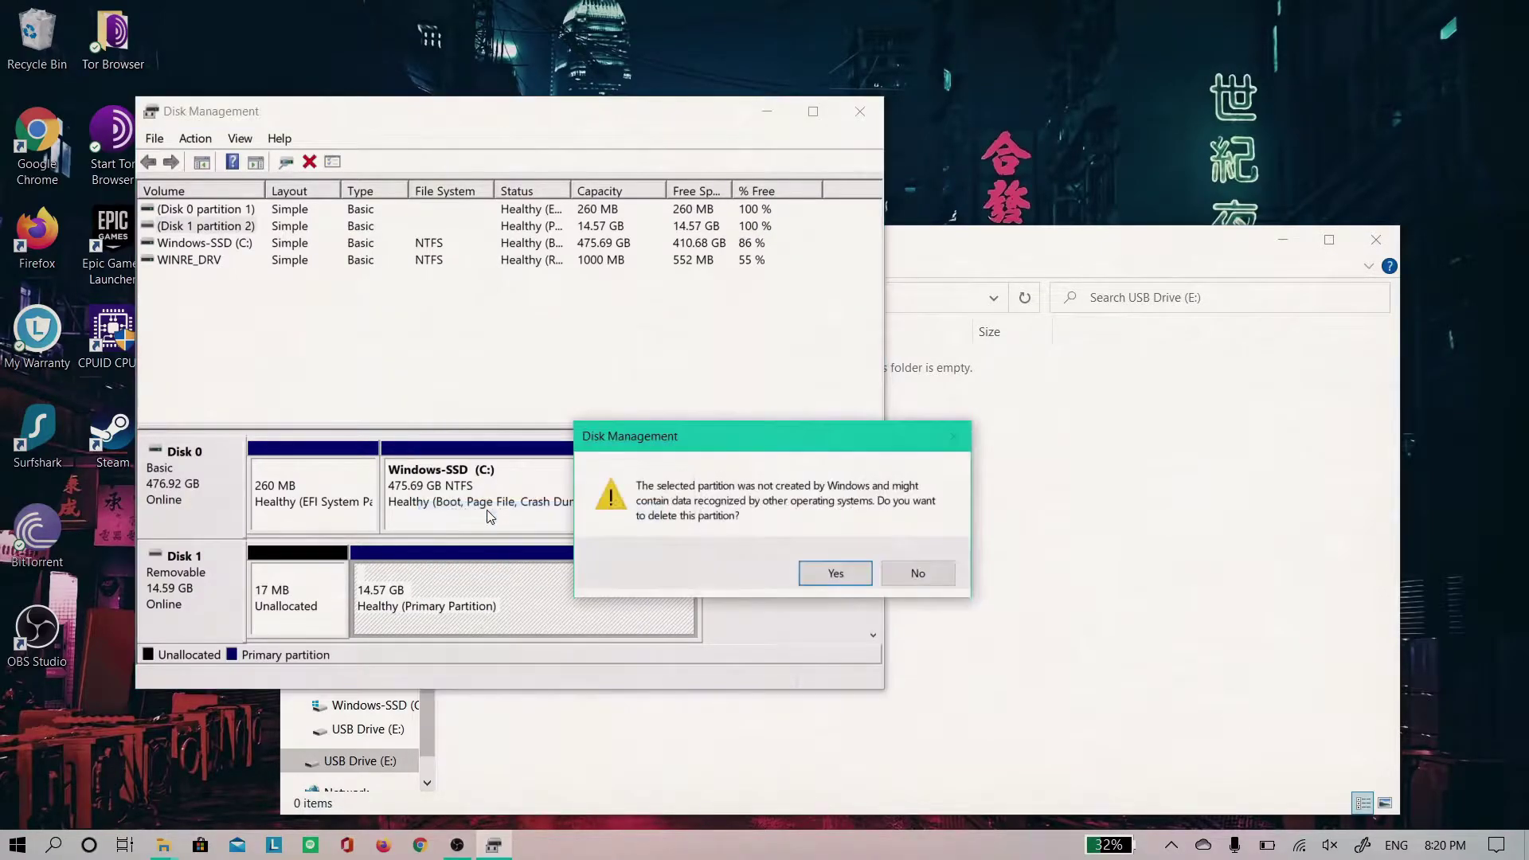
{"action": "left_click", "coordinate": [828, 576]}
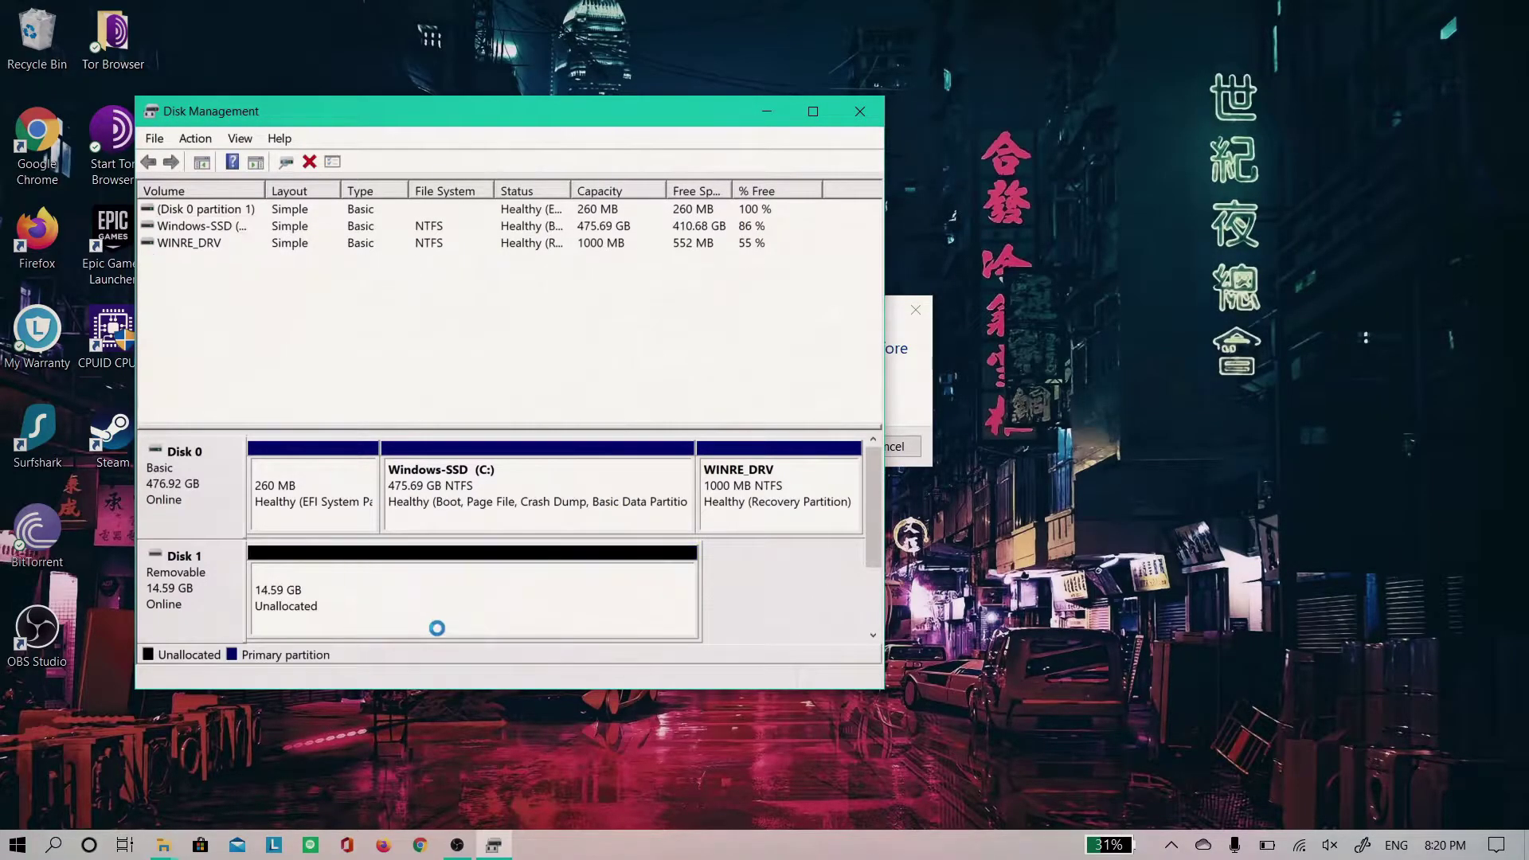
Step: Start a New Simple Volume on Disk 1's unallocated space
{"action": "right_click", "coordinate": [426, 618]}
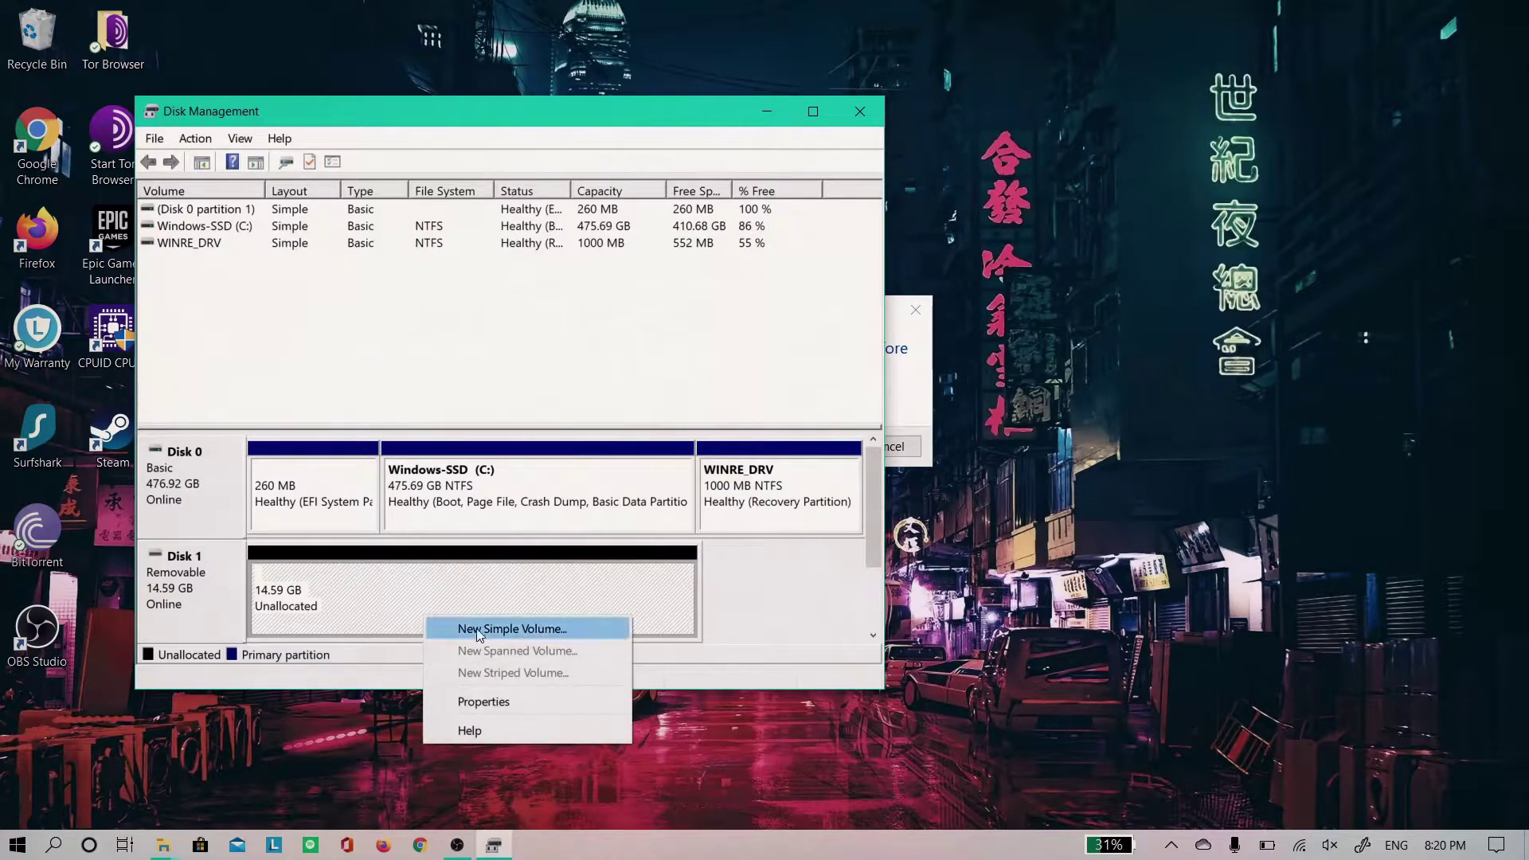
{"action": "left_click", "coordinate": [476, 627]}
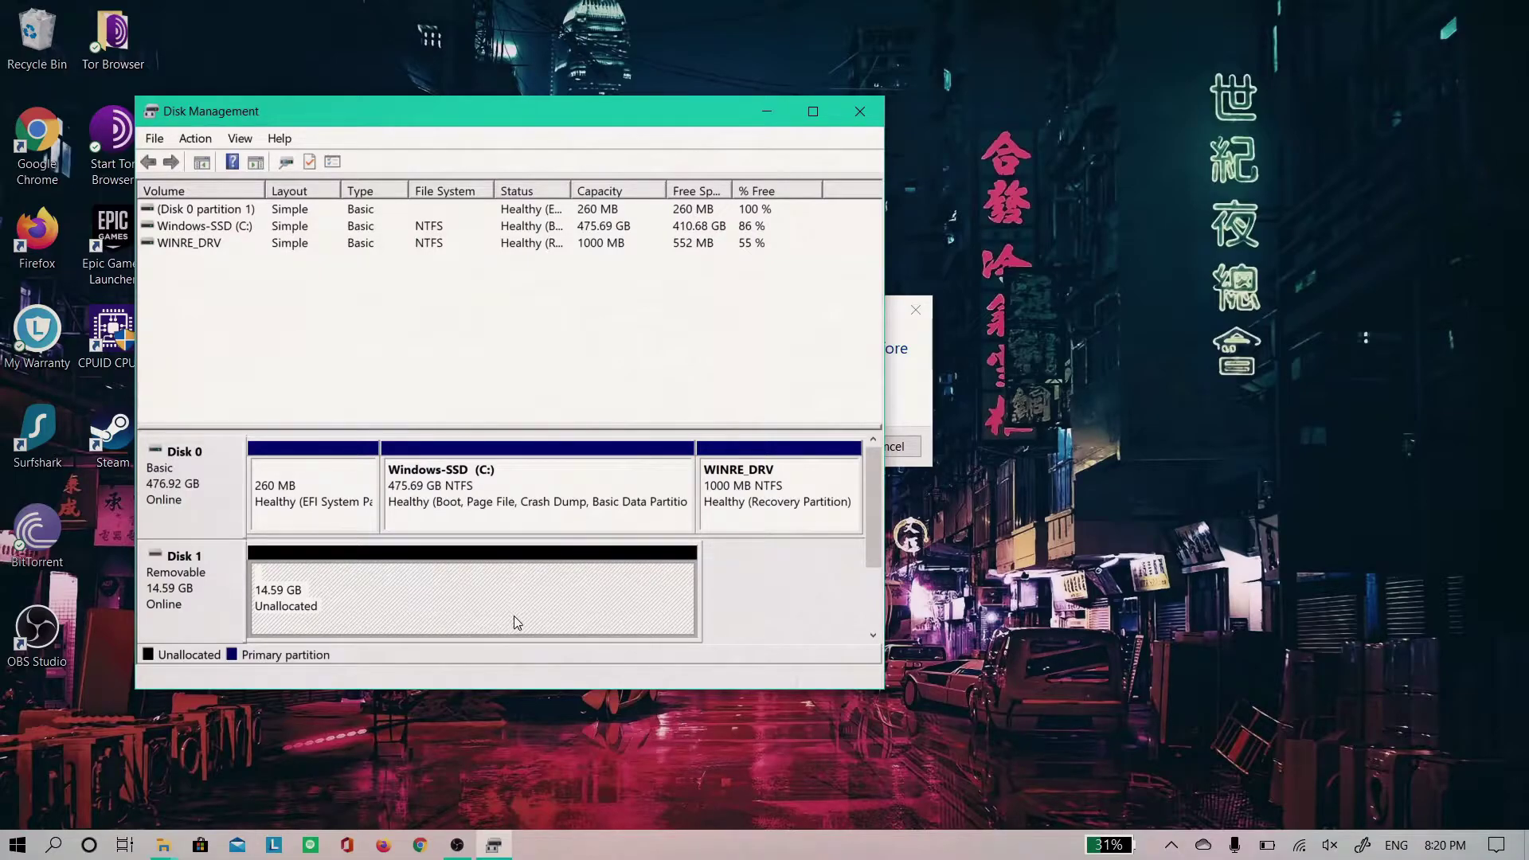
{"action": "right_click", "coordinate": [419, 615]}
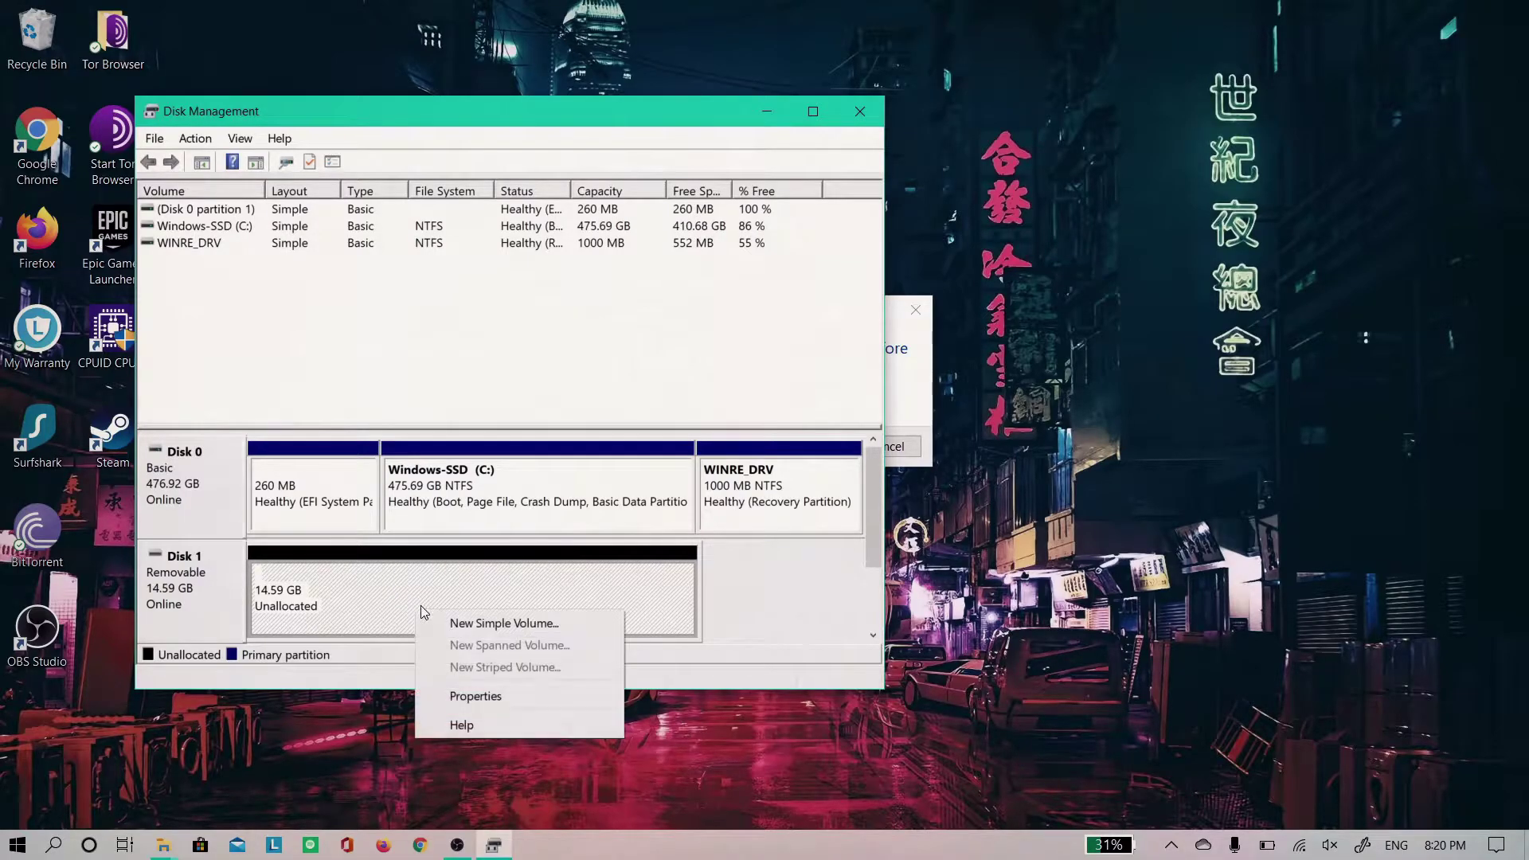
Step: Run the New Simple Volume wizard, keeping the full 14937 MB size and the default drive letter
{"action": "left_click", "coordinate": [475, 624]}
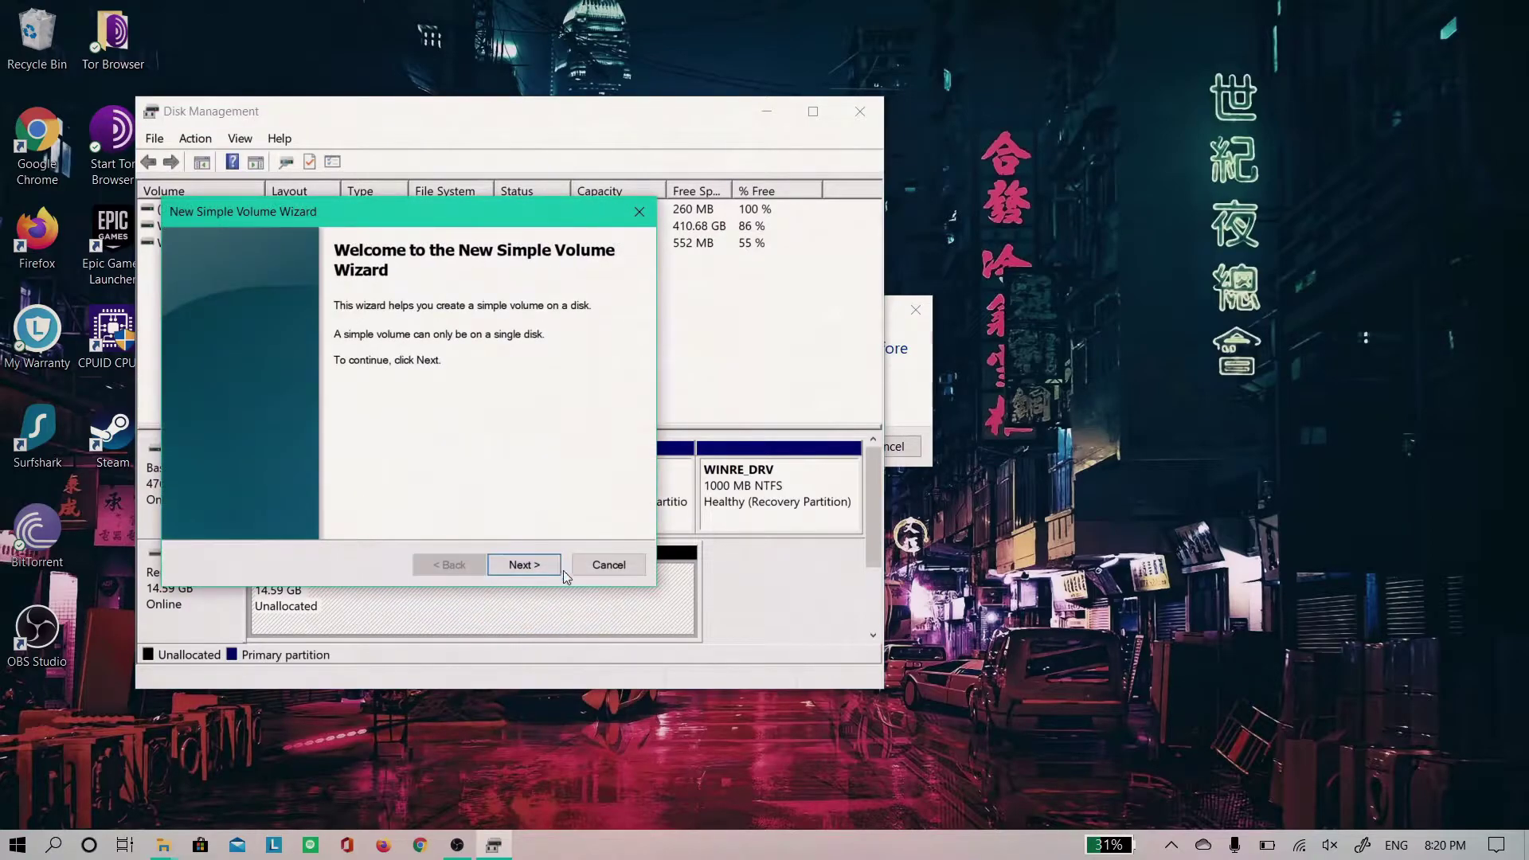
{"action": "left_click", "coordinate": [522, 565]}
{"action": "left_click", "coordinate": [519, 567]}
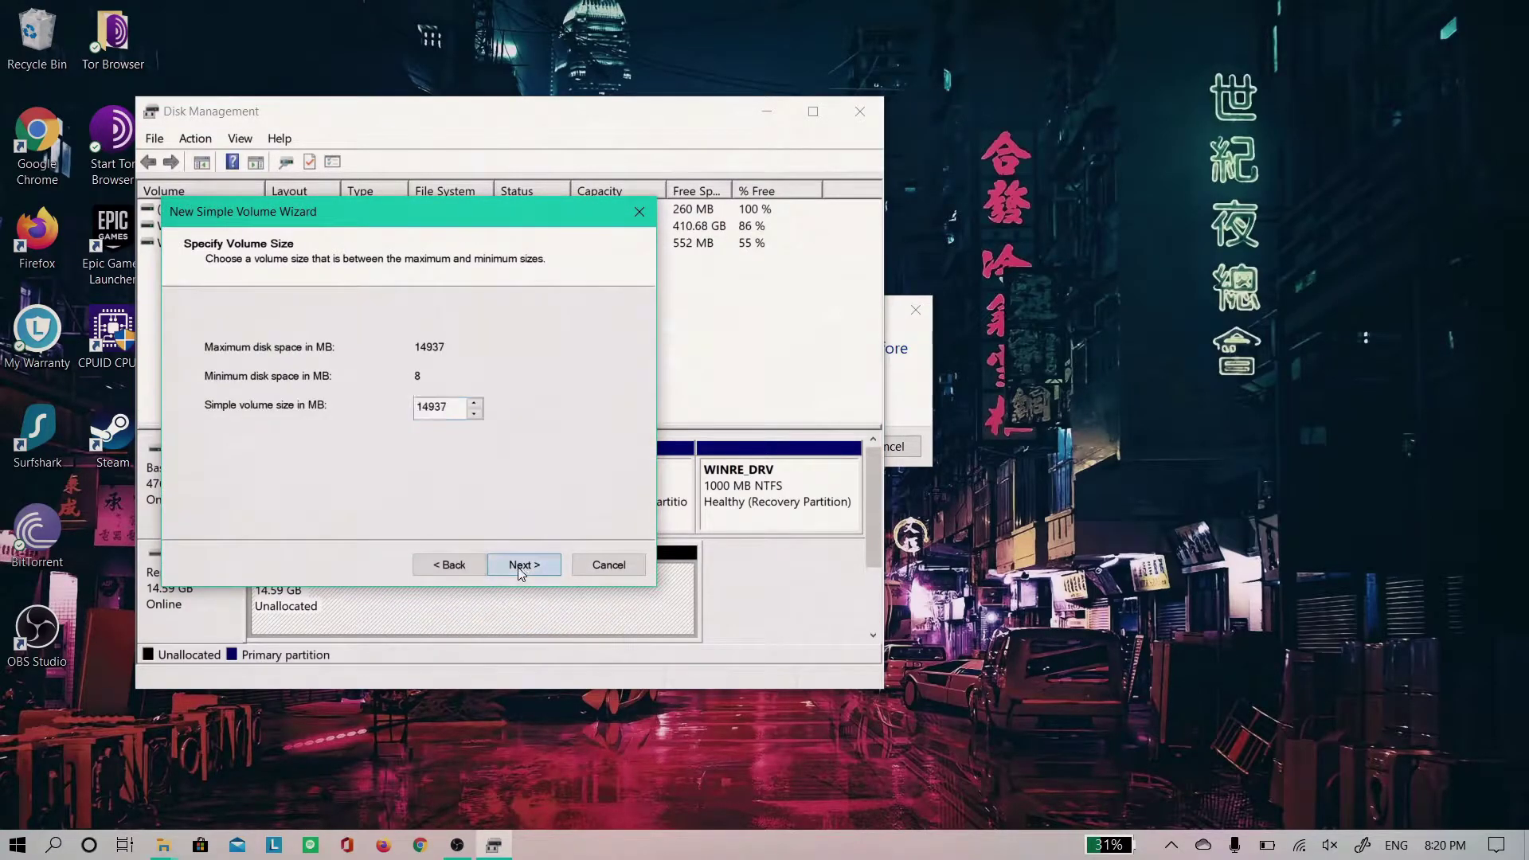
{"action": "left_click", "coordinate": [518, 567]}
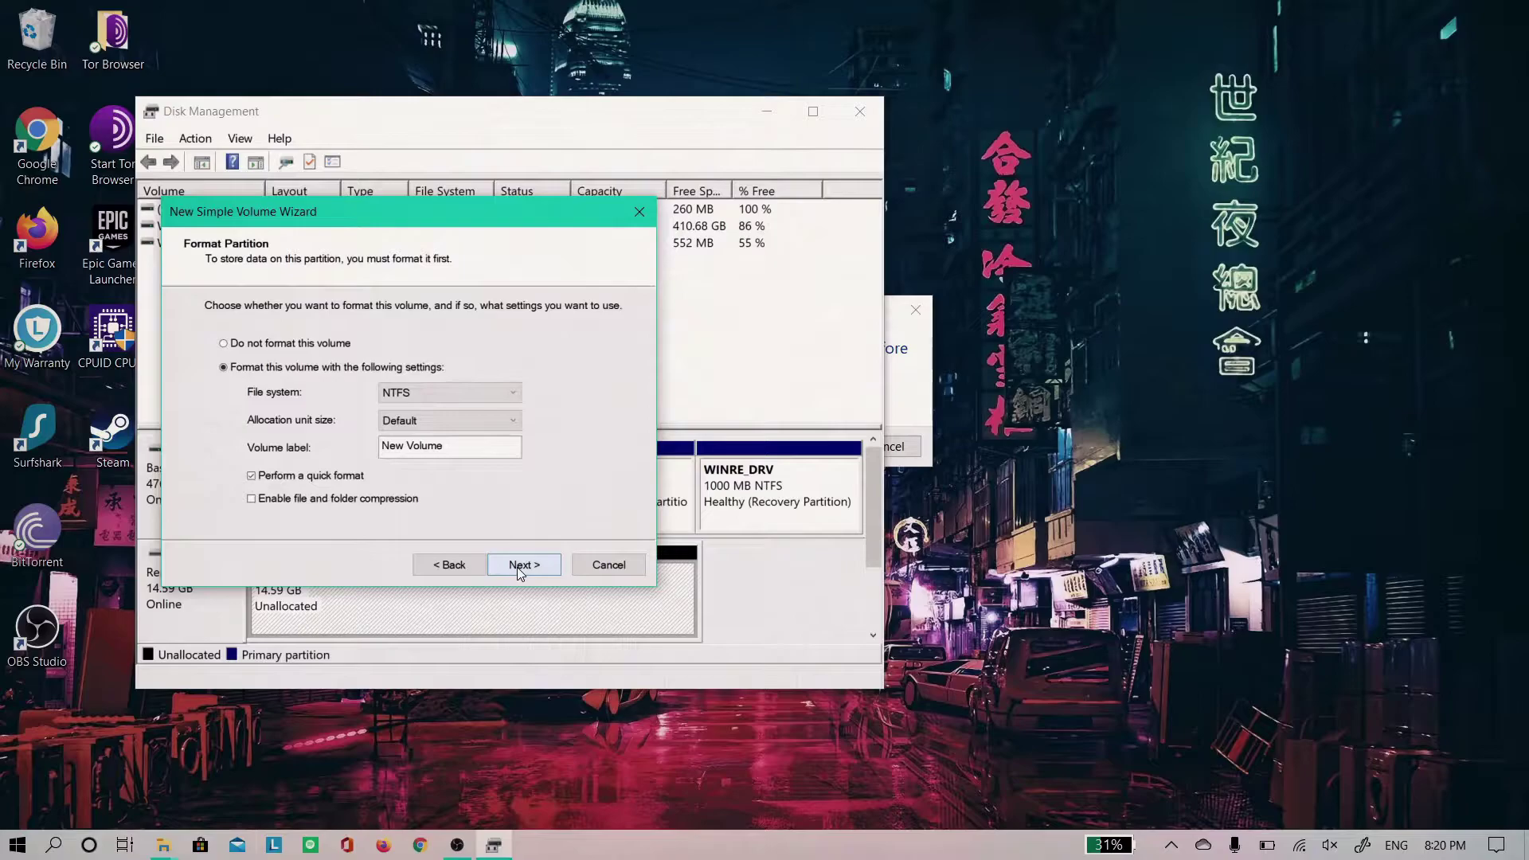
Step: Set the file system to FAT32 and the volume label to modv4, then finish the wizard
{"action": "left_click", "coordinate": [427, 392]}
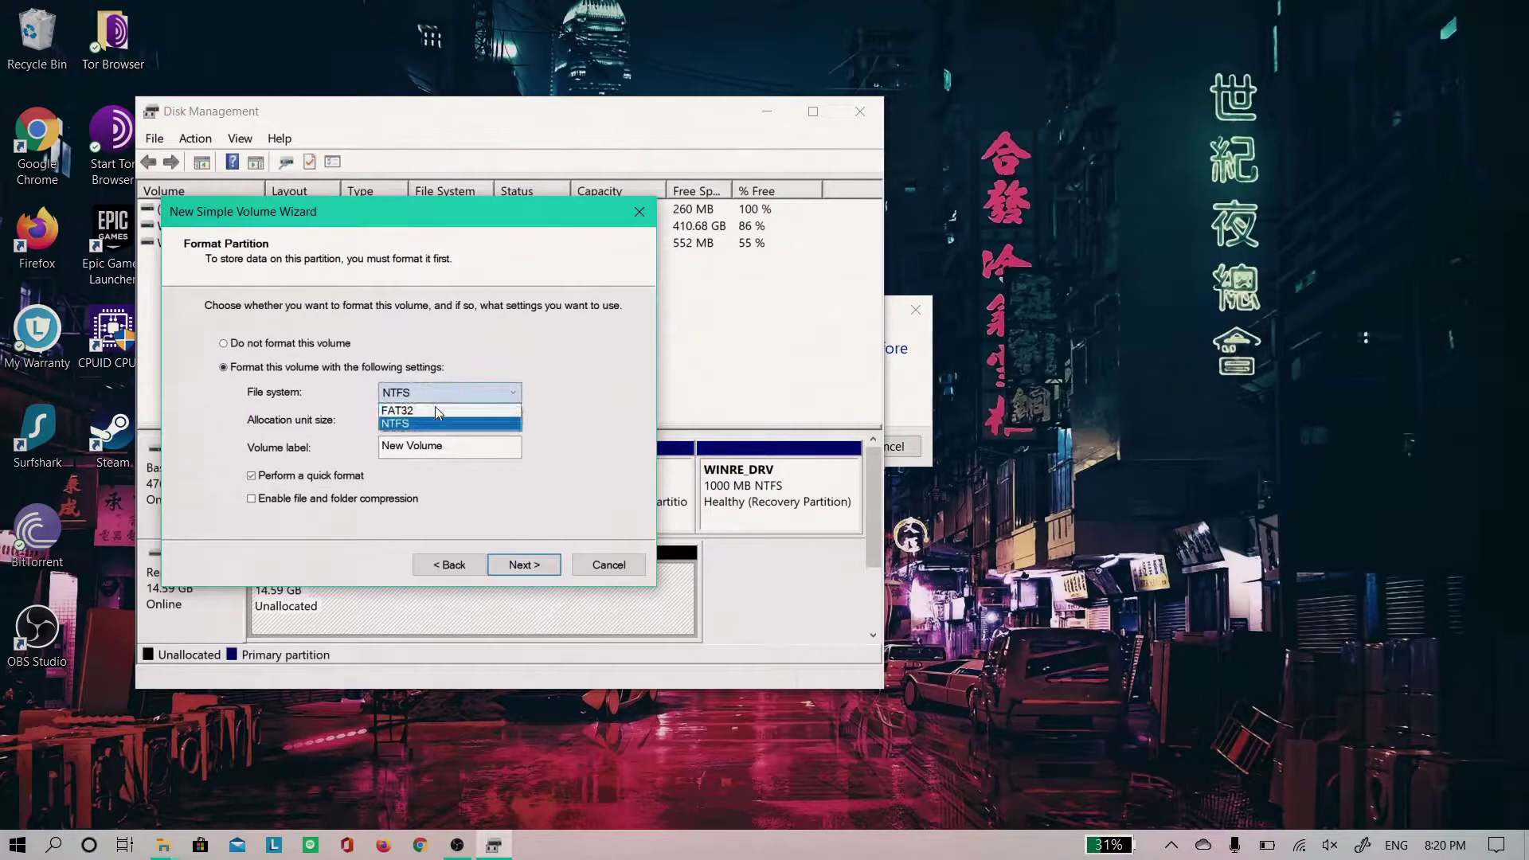
{"action": "left_click", "coordinate": [446, 410]}
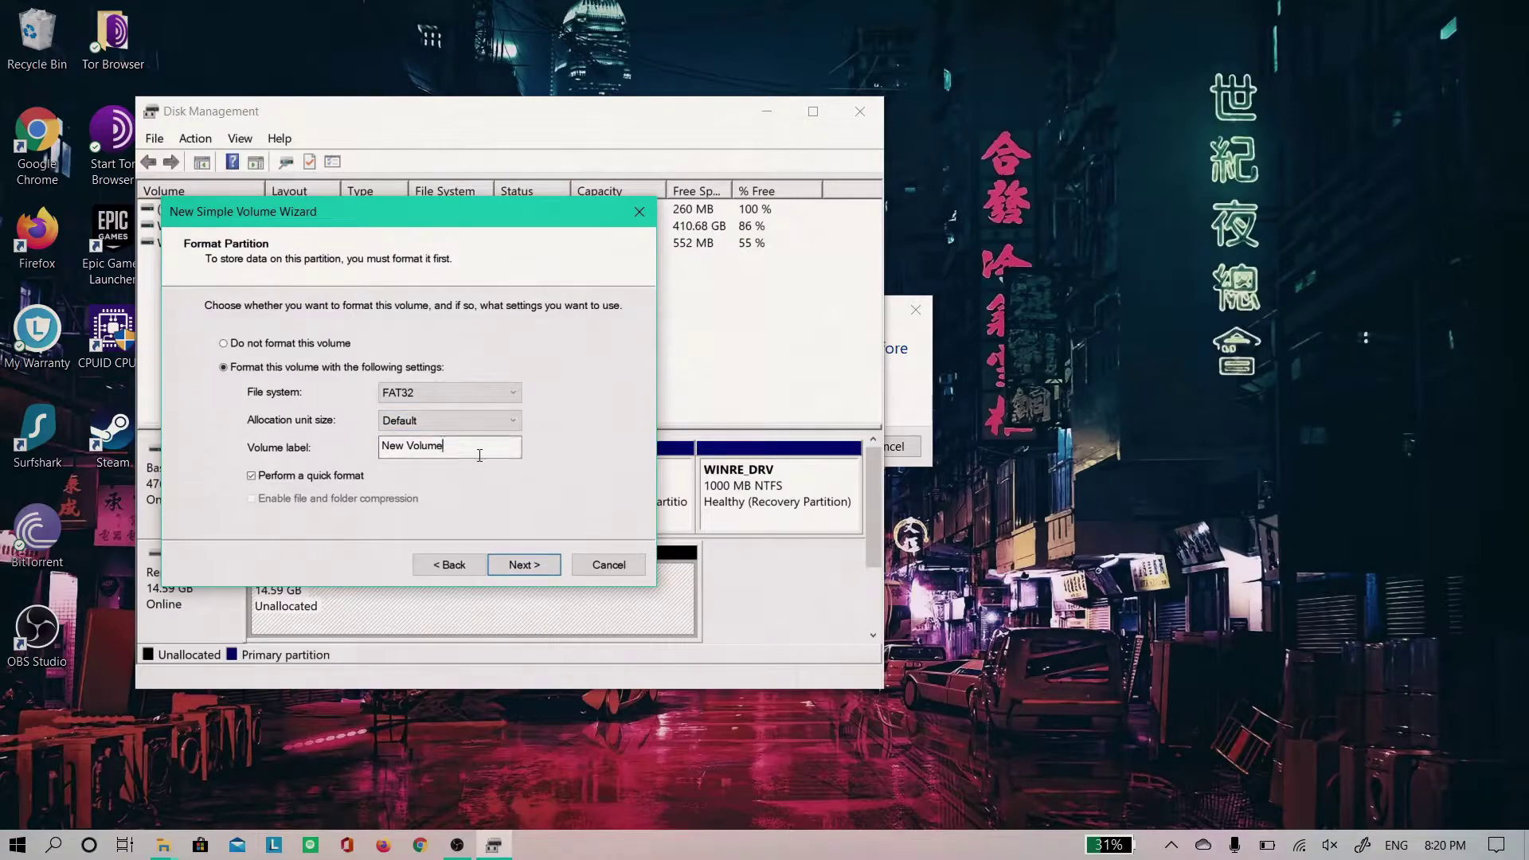
{"action": "left_click_drag", "start_coordinate": [480, 456], "coordinate": [361, 454]}
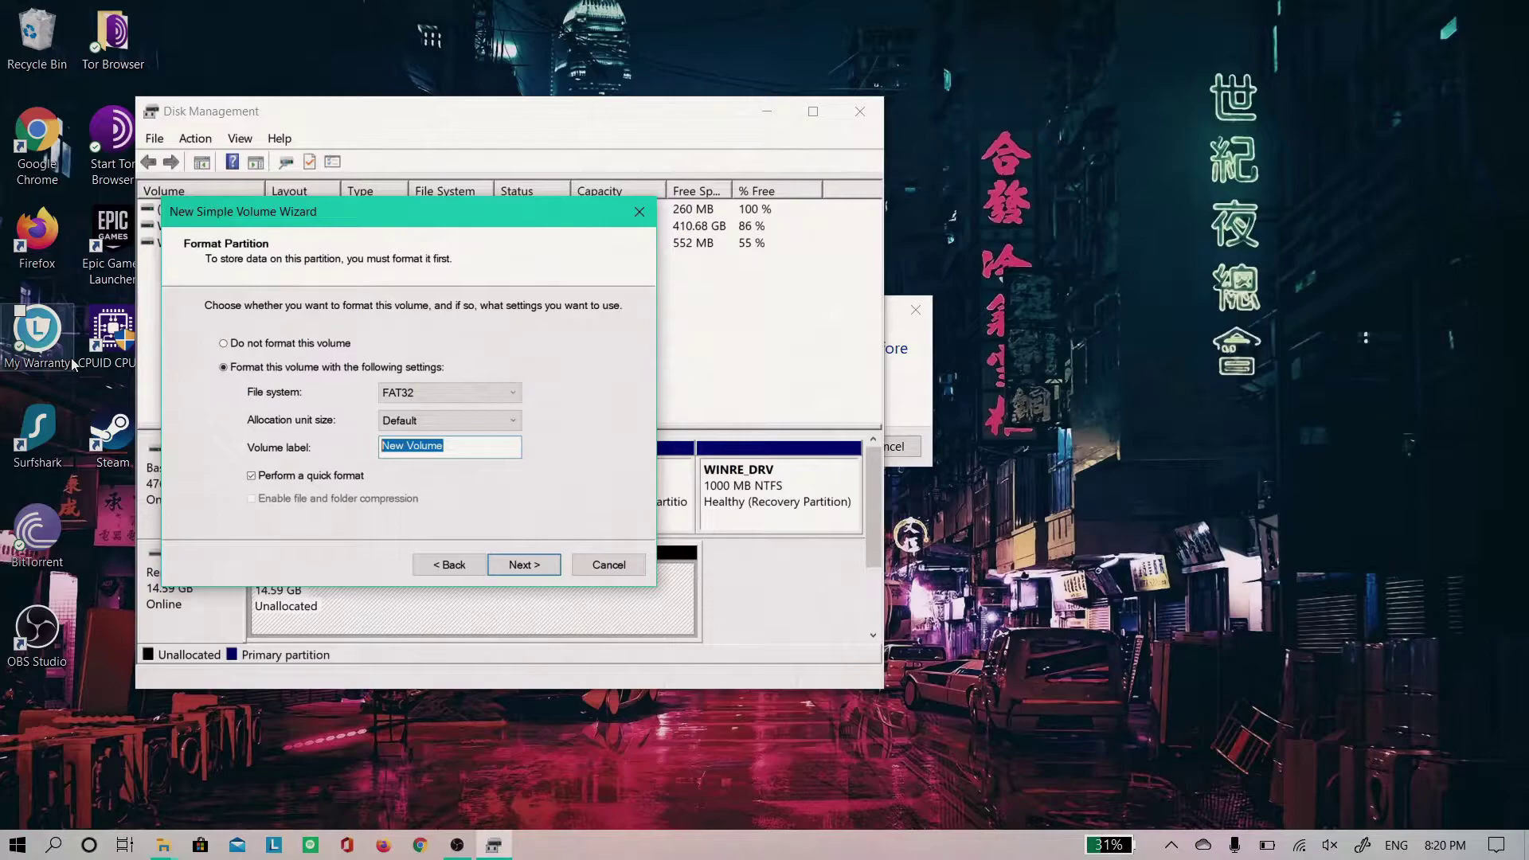
{"action": "type", "text": "modv4"}
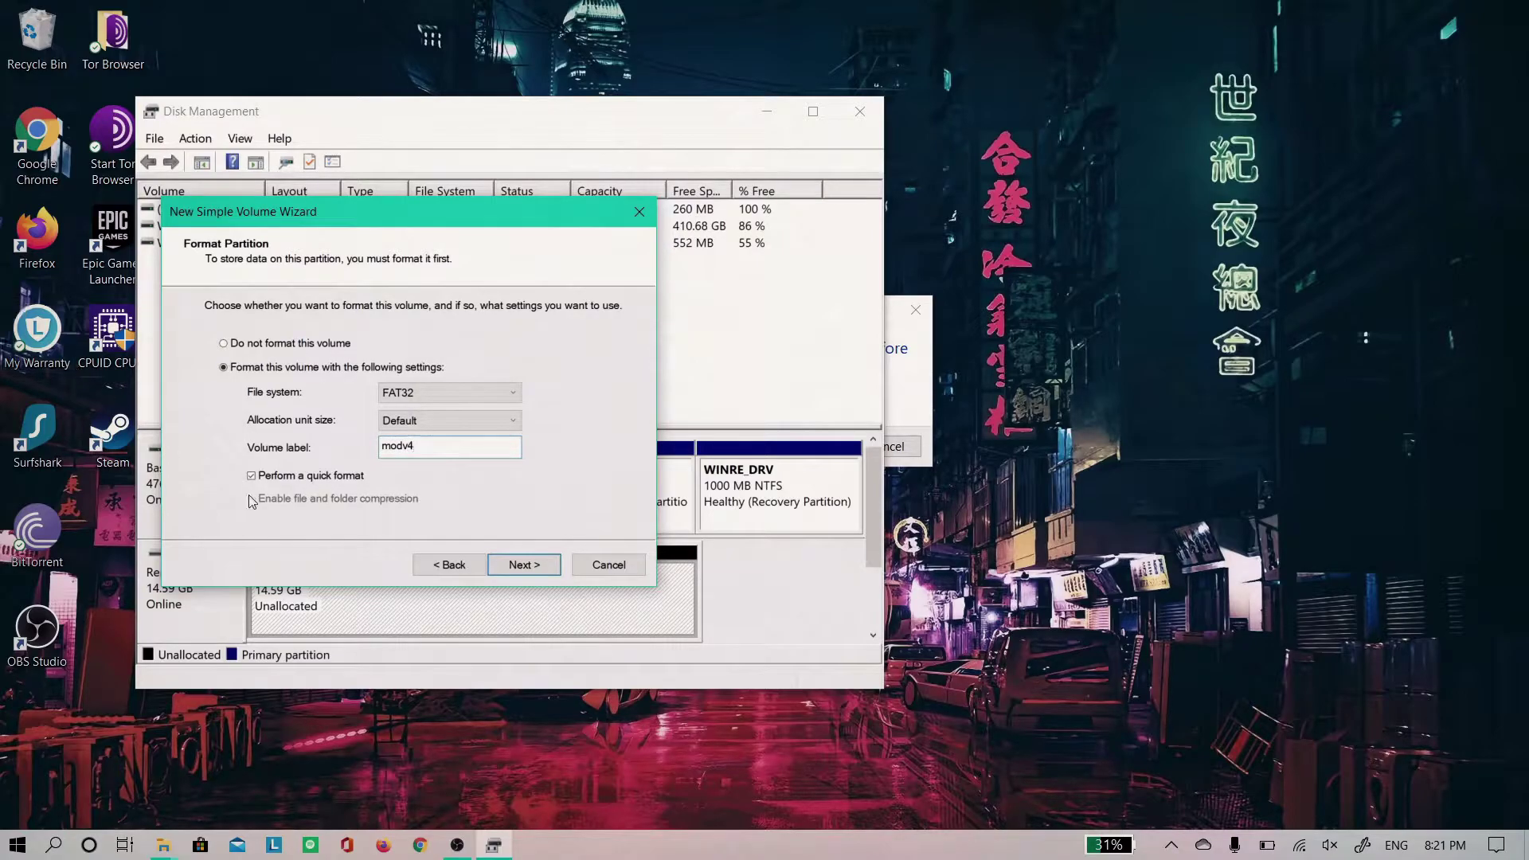
{"action": "left_click", "coordinate": [532, 565]}
{"action": "left_click", "coordinate": [530, 565]}
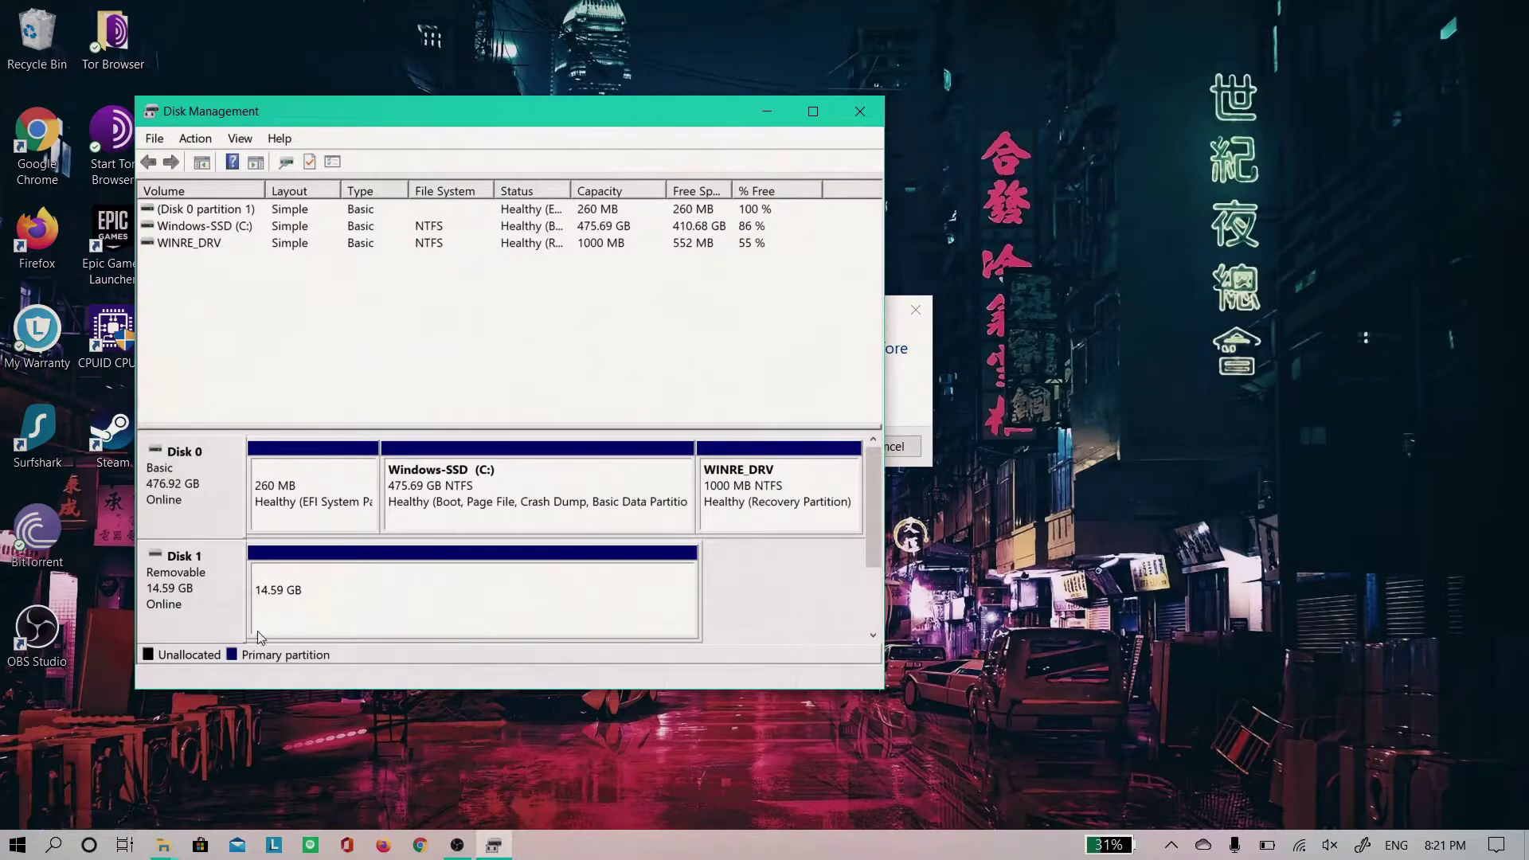
Step: Try formatting the new 14.59 GB partition in Disk Management and dismiss the unexpected error
{"action": "right_click", "coordinate": [438, 596]}
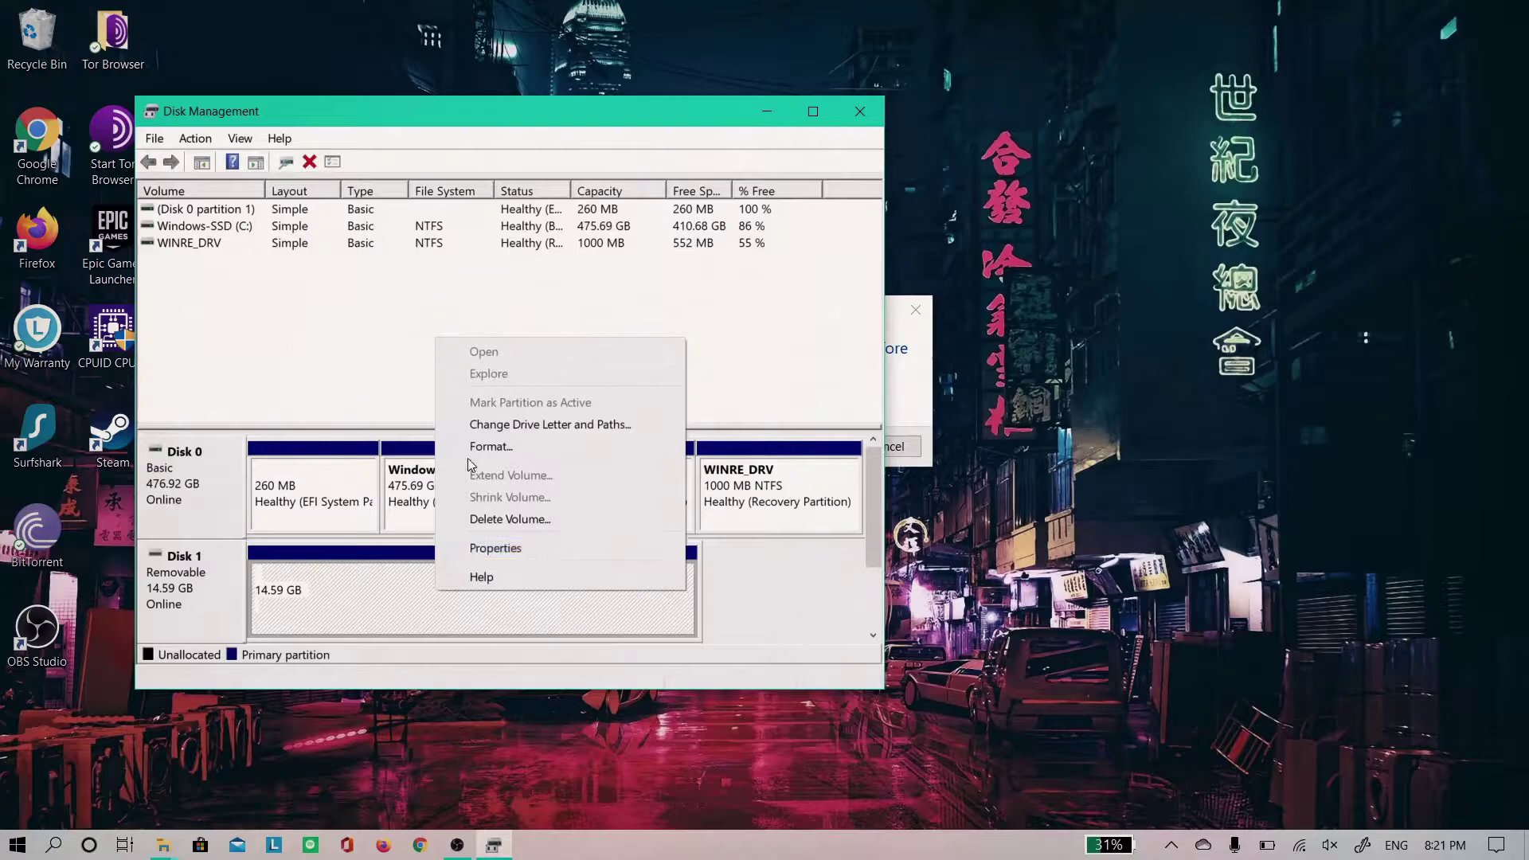
{"action": "left_click", "coordinate": [468, 446]}
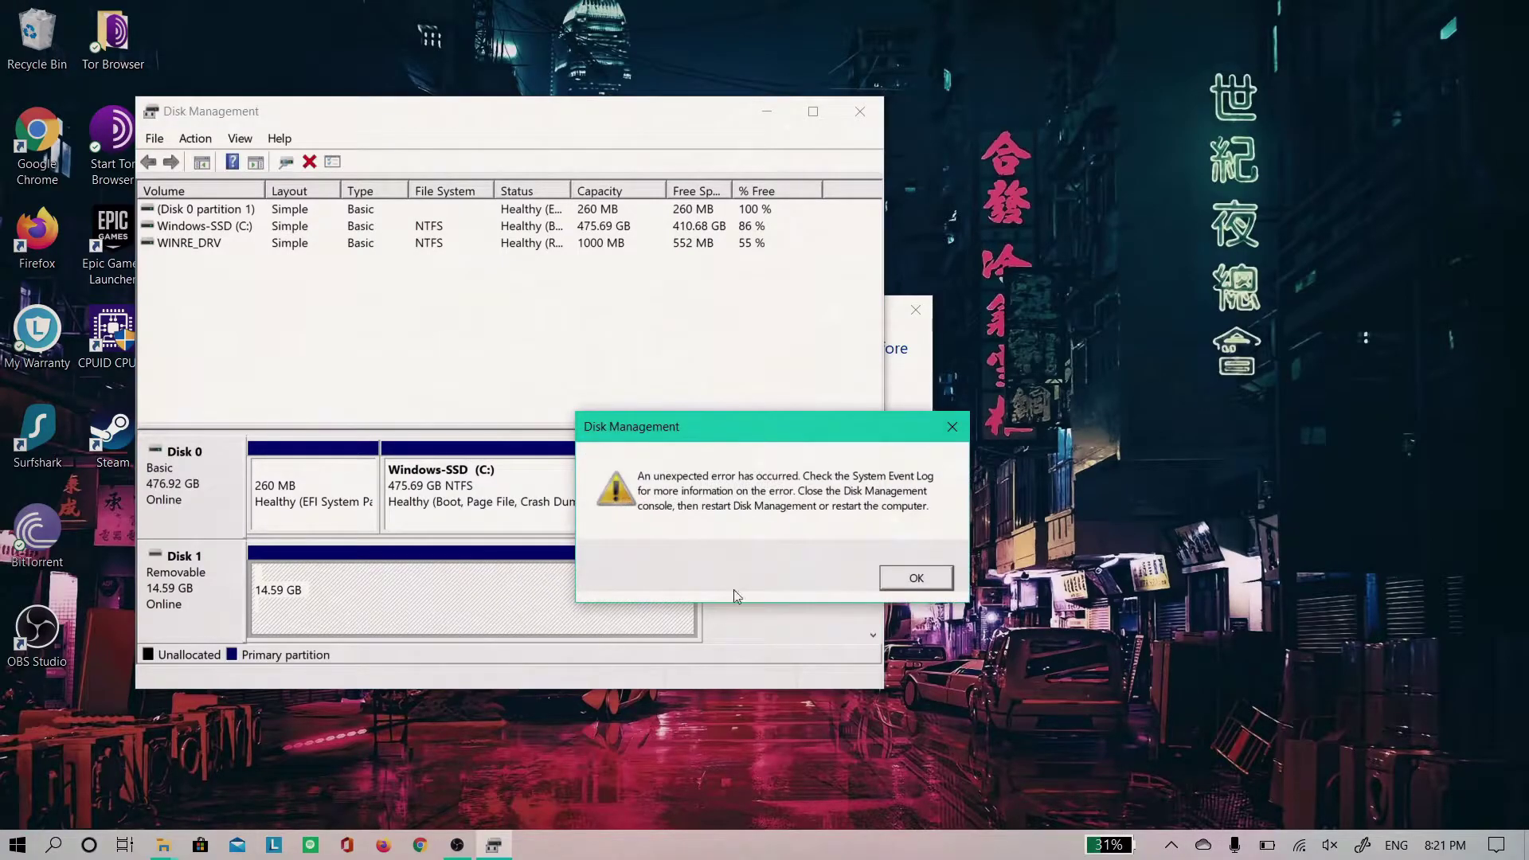
{"action": "left_click", "coordinate": [916, 579]}
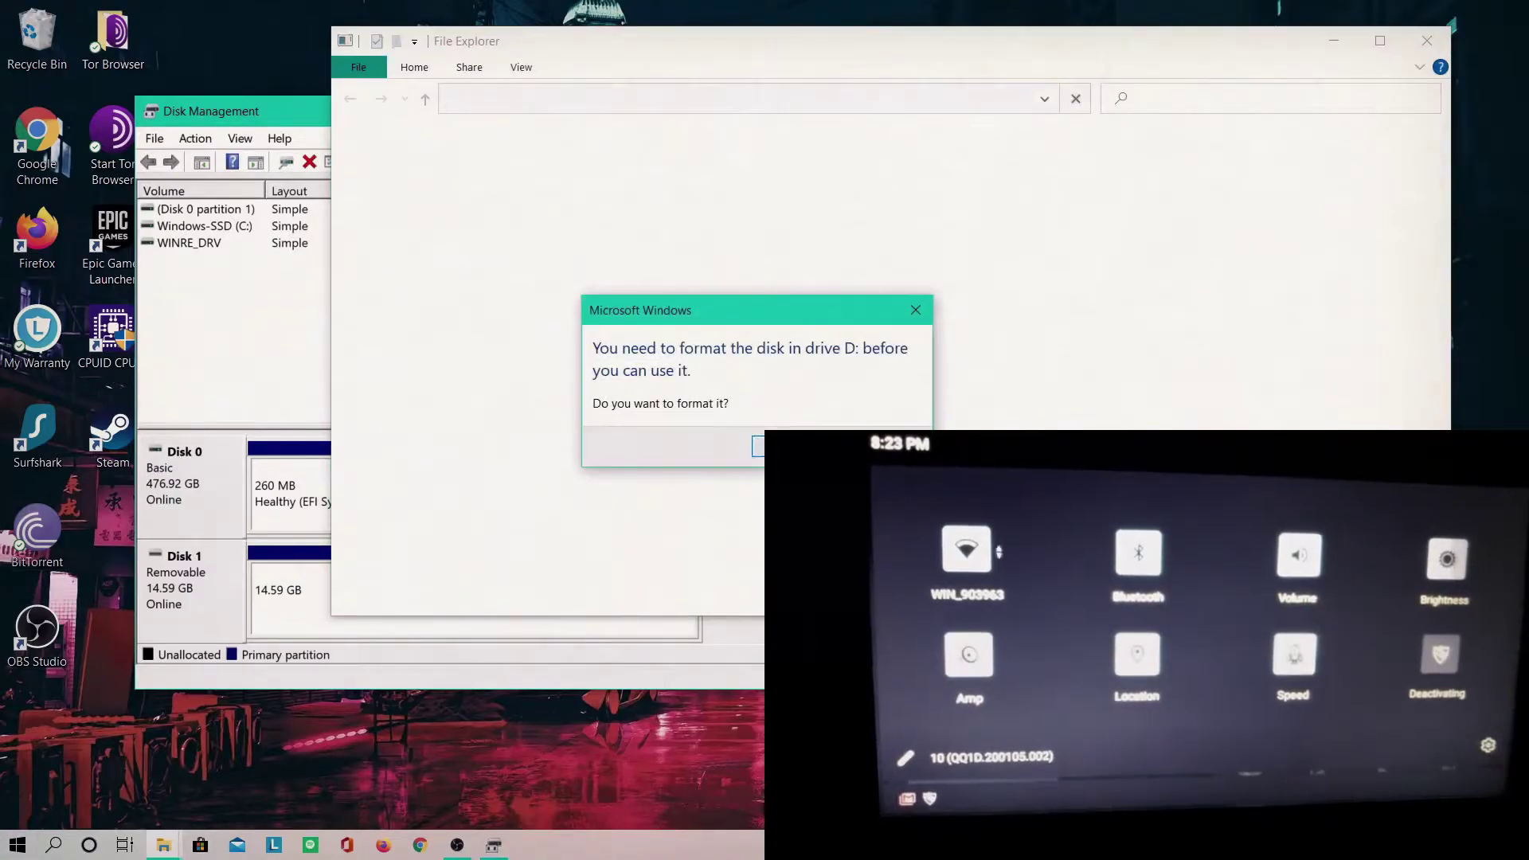
Step: Accept Windows' offer to format drive D: and close Disk Management
{"action": "key", "text": "Return"}
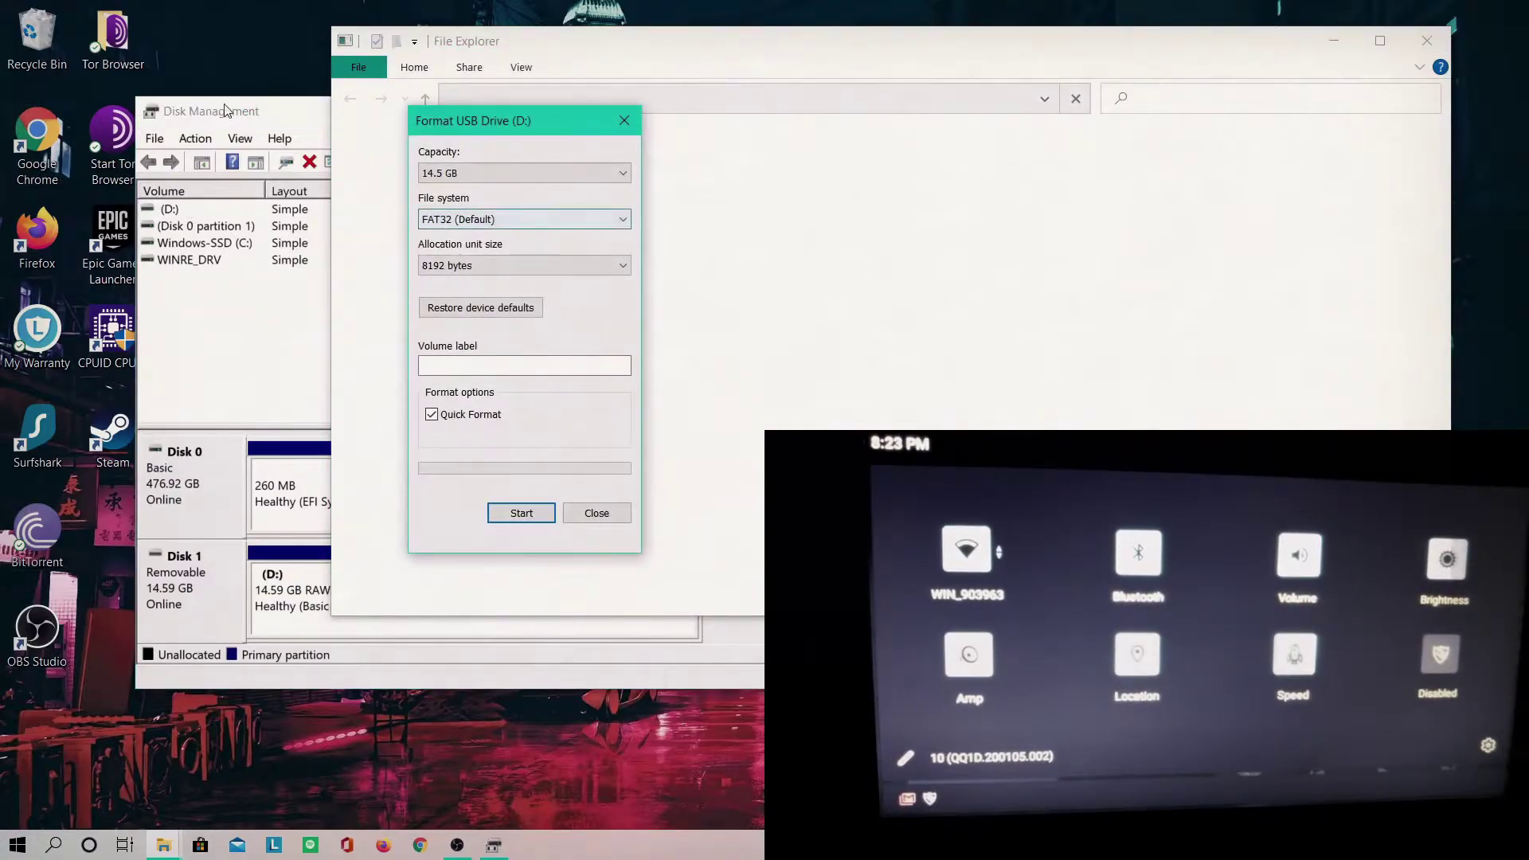
{"action": "left_click", "coordinate": [217, 110]}
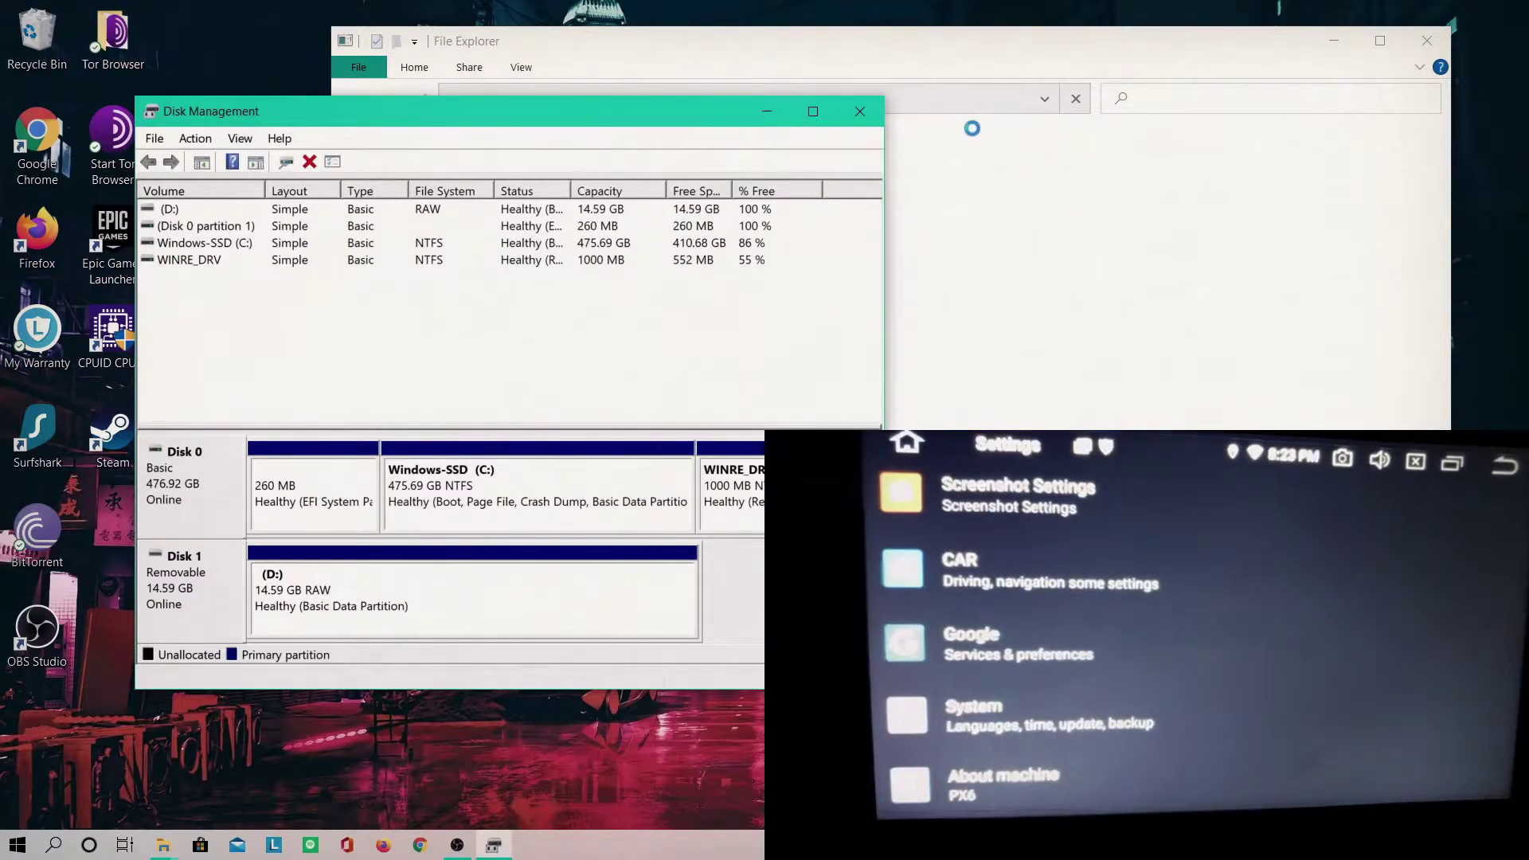
{"action": "left_click", "coordinate": [872, 110]}
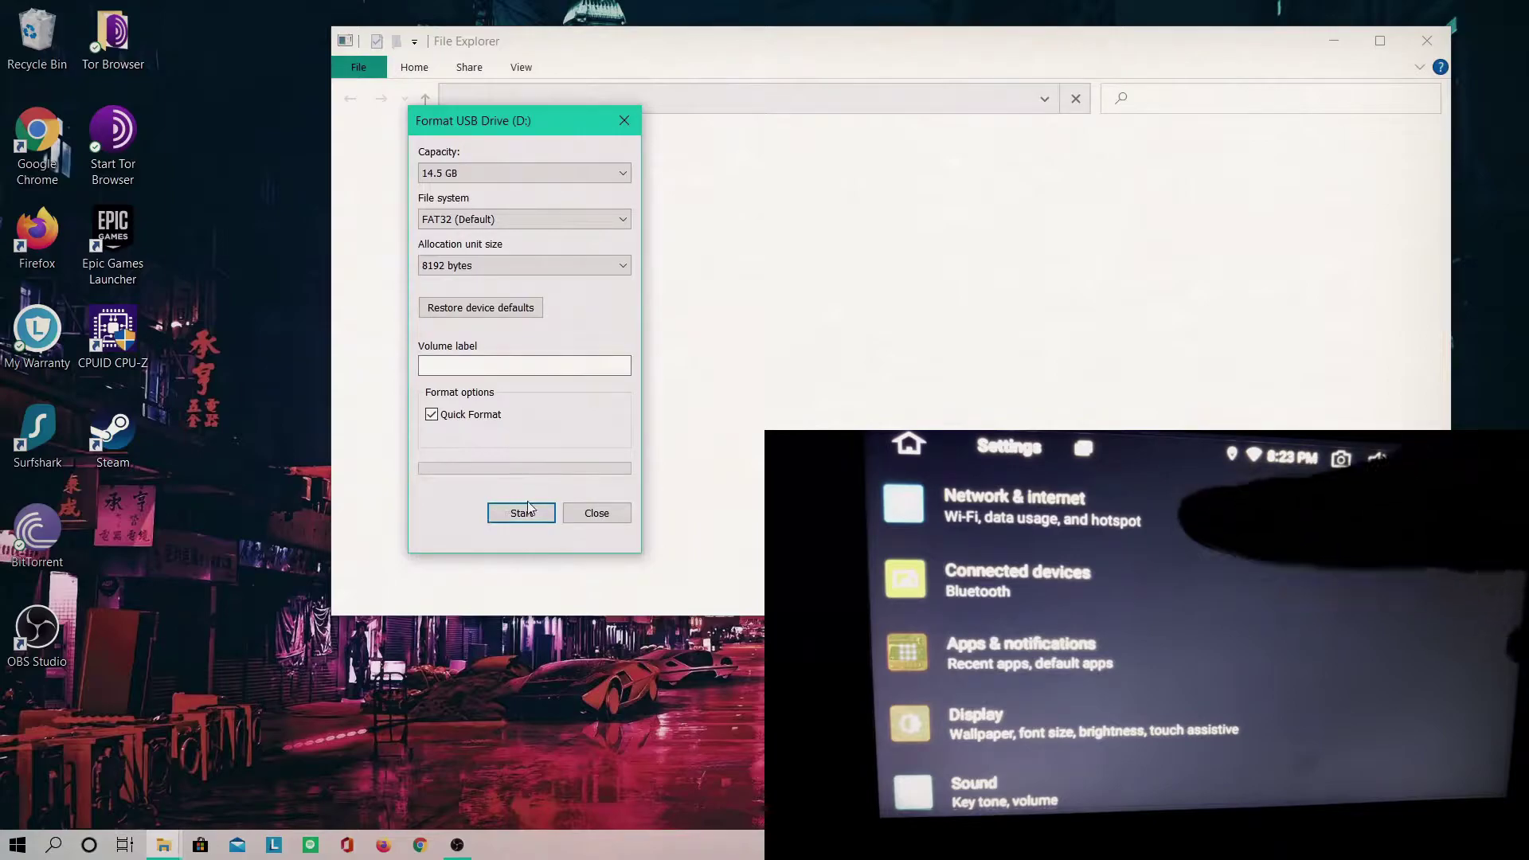
Step: Quick-format drive D: as FAT32 with volume label modv4
{"action": "left_click", "coordinate": [492, 367]}
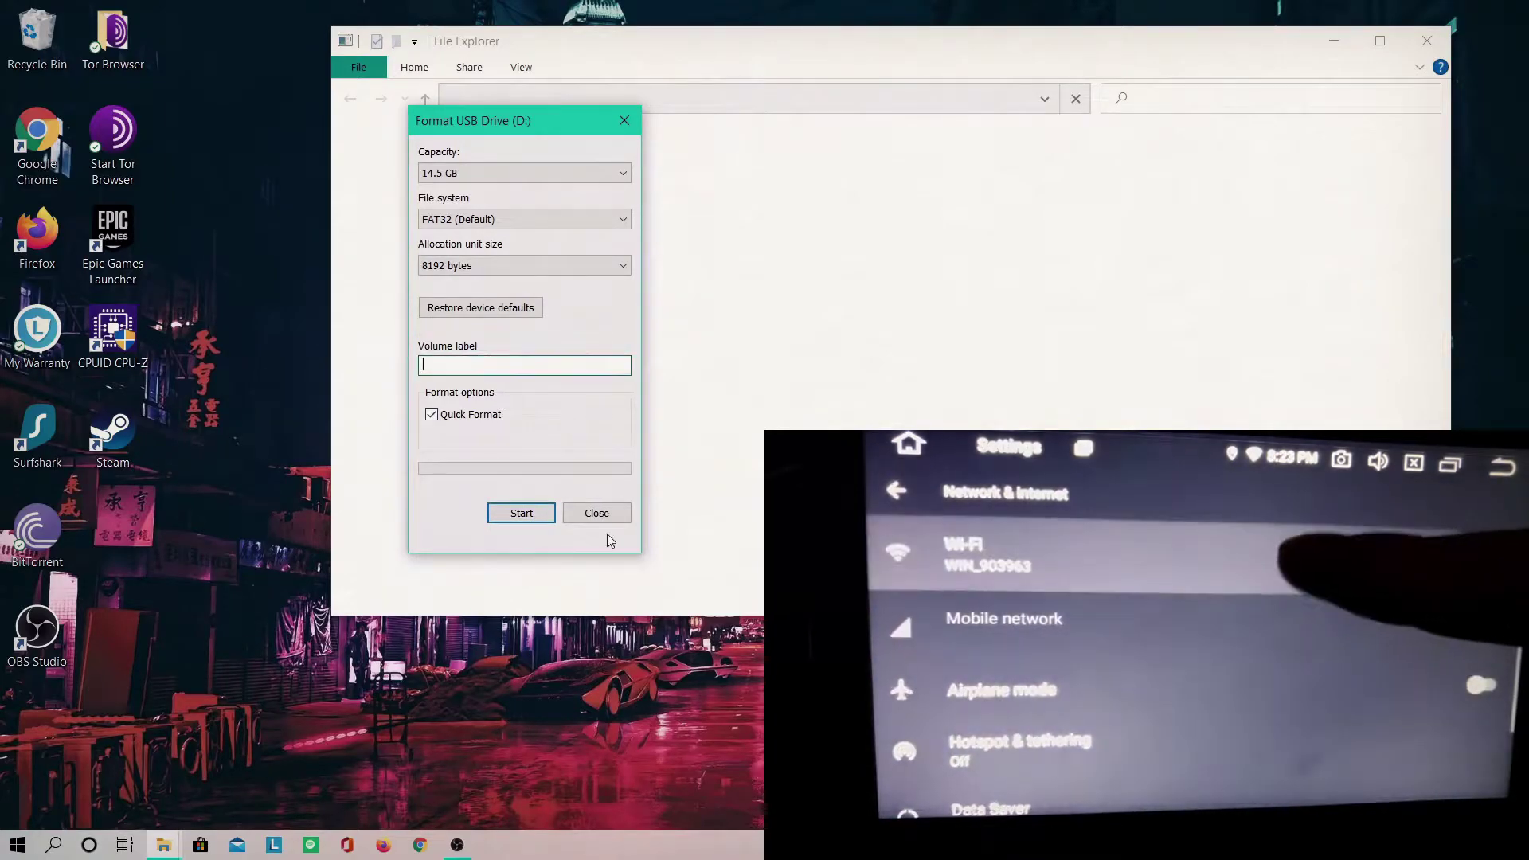
{"action": "type", "text": "modv4"}
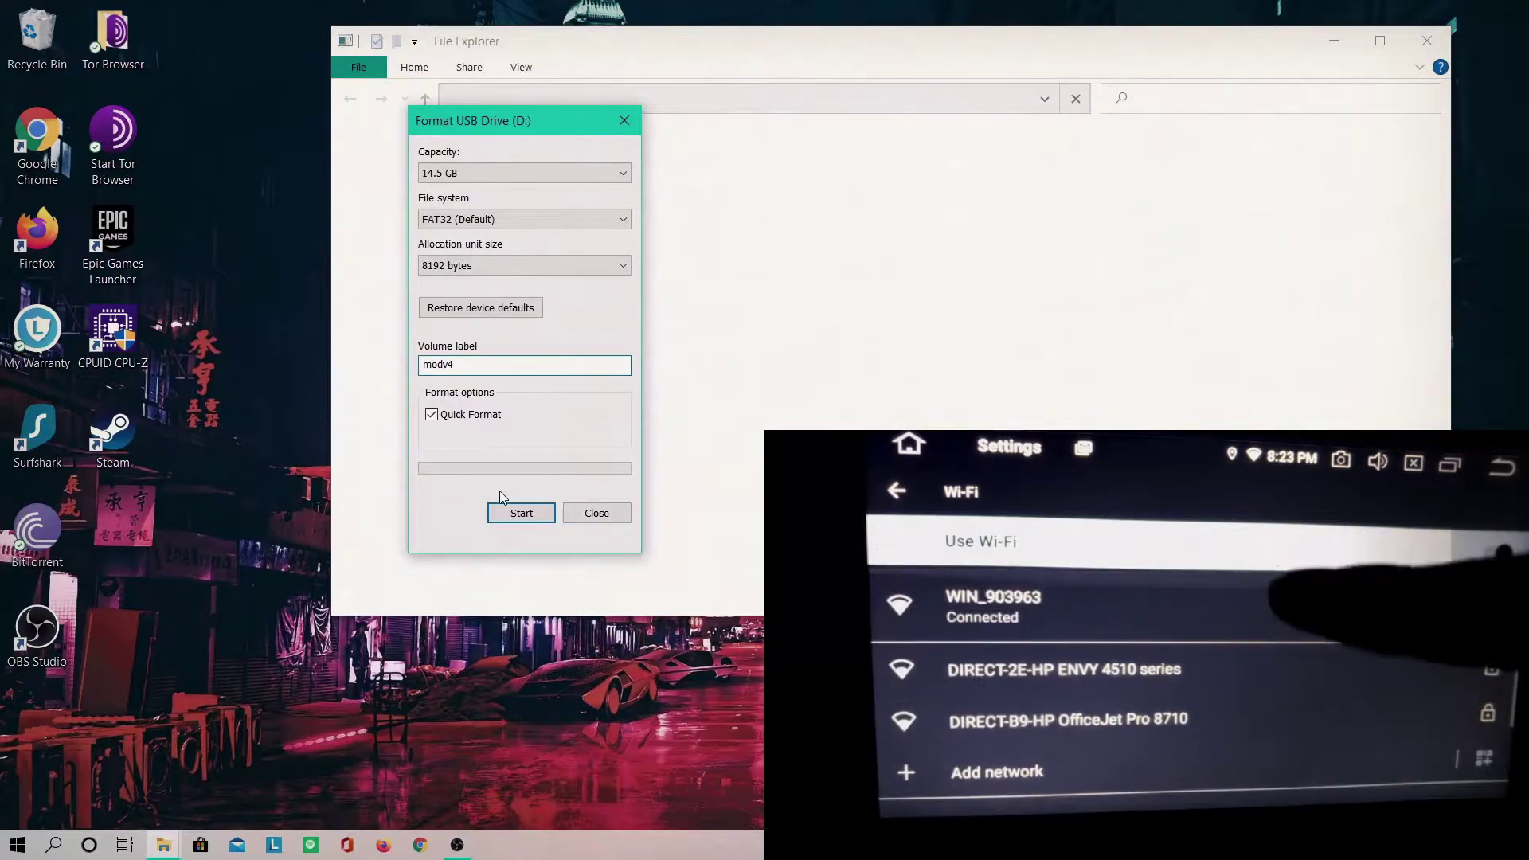
{"action": "left_click", "coordinate": [542, 515]}
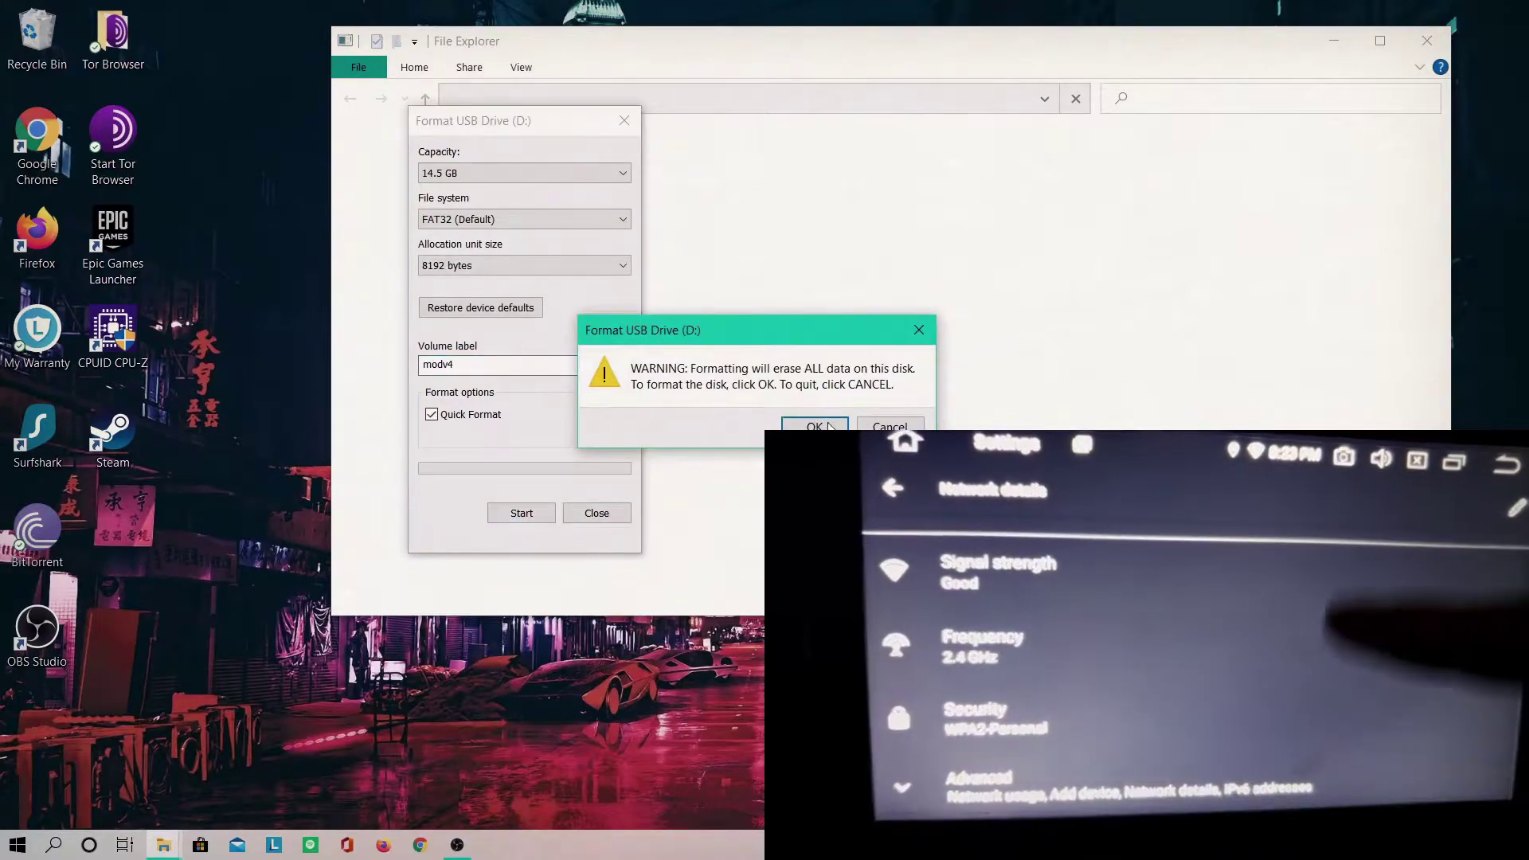
{"action": "left_click", "coordinate": [814, 424]}
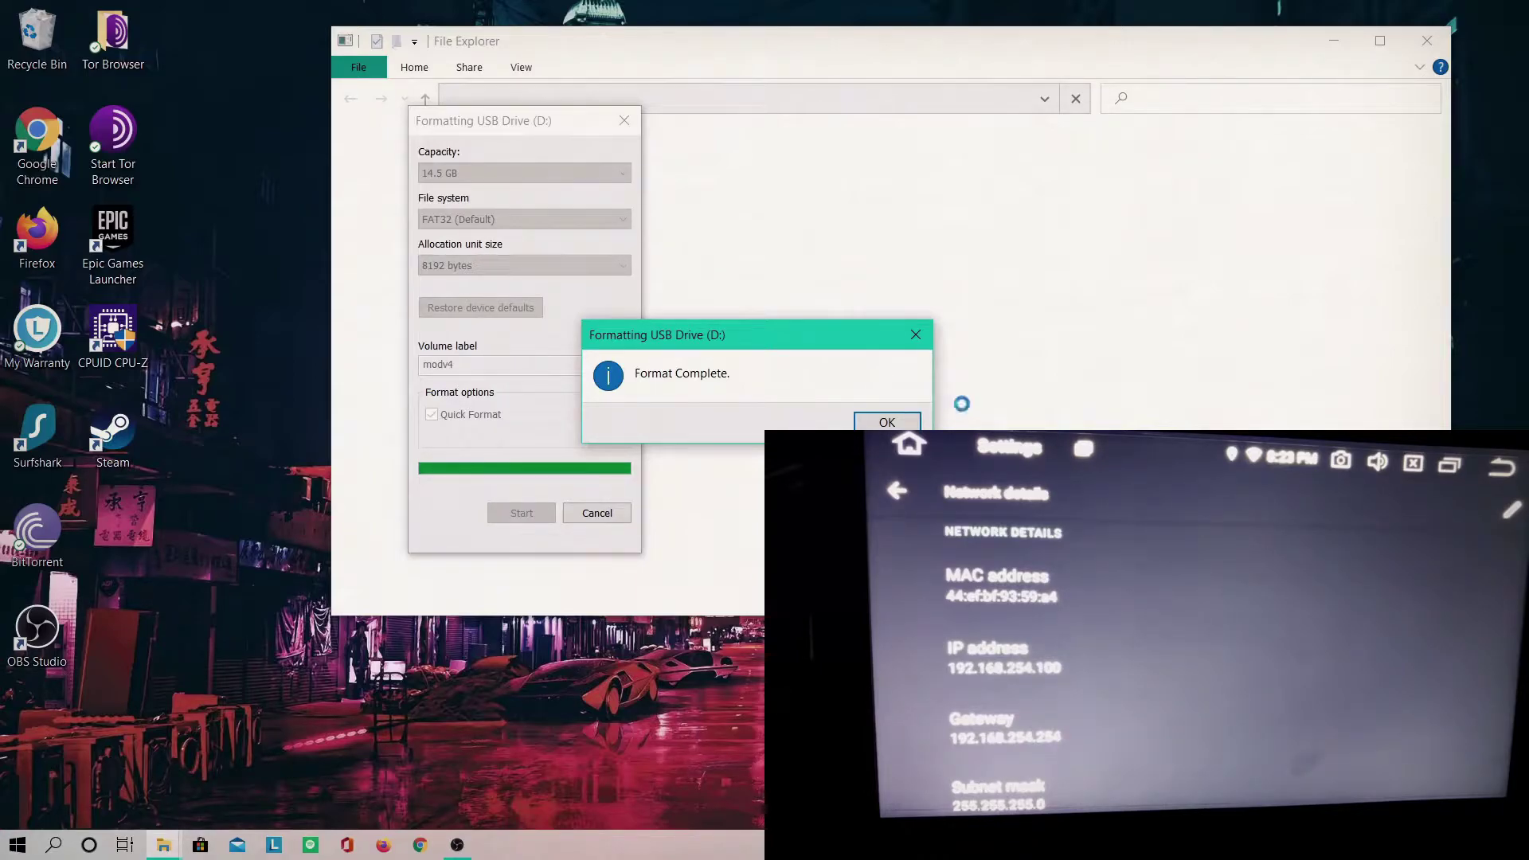
{"action": "left_click", "coordinate": [889, 423]}
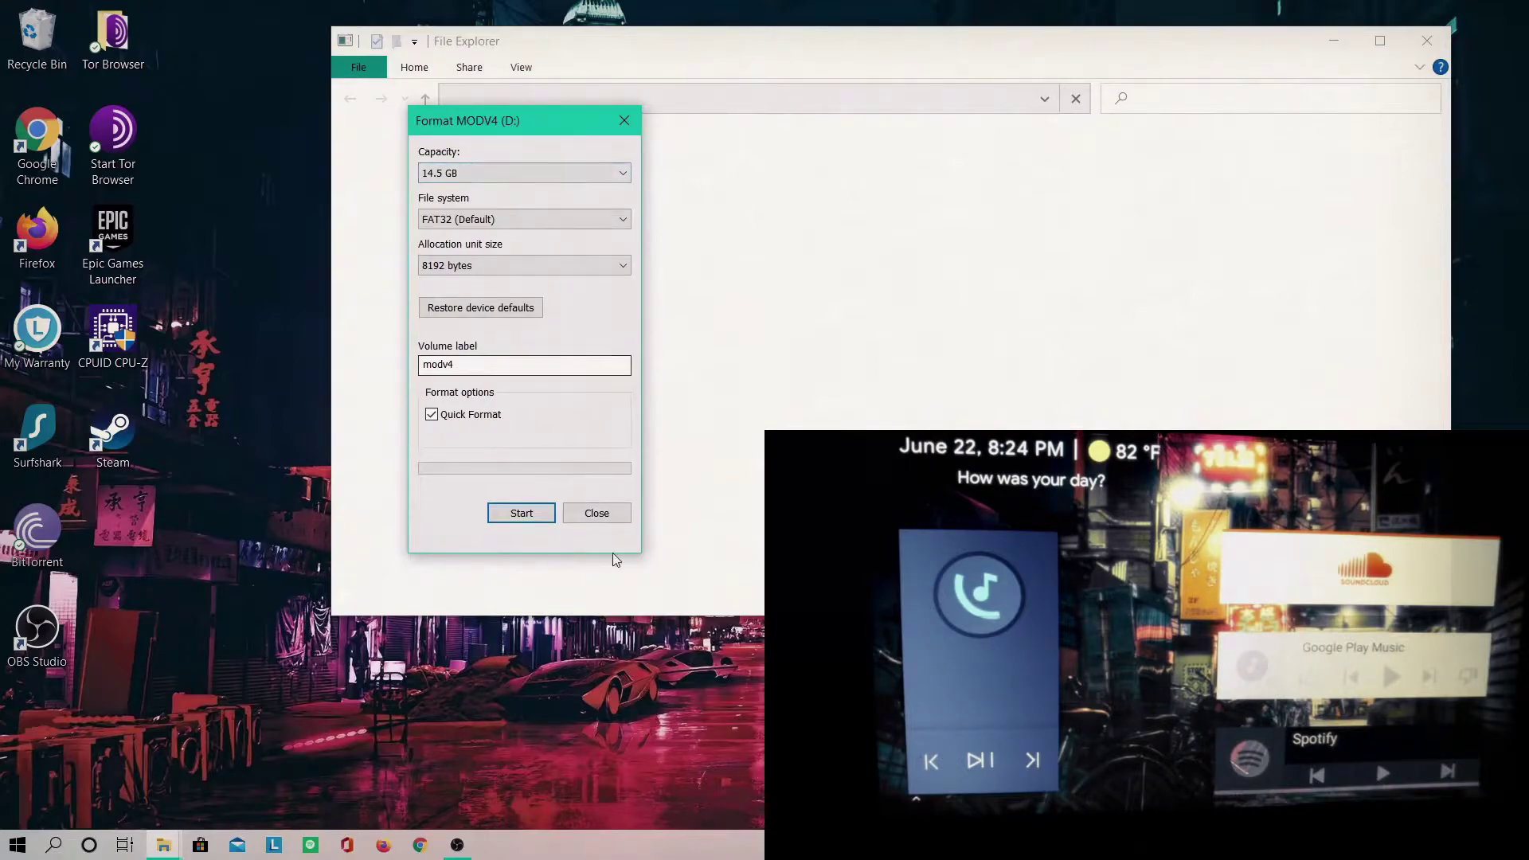
{"action": "left_click", "coordinate": [521, 512]}
{"action": "left_click", "coordinate": [807, 423]}
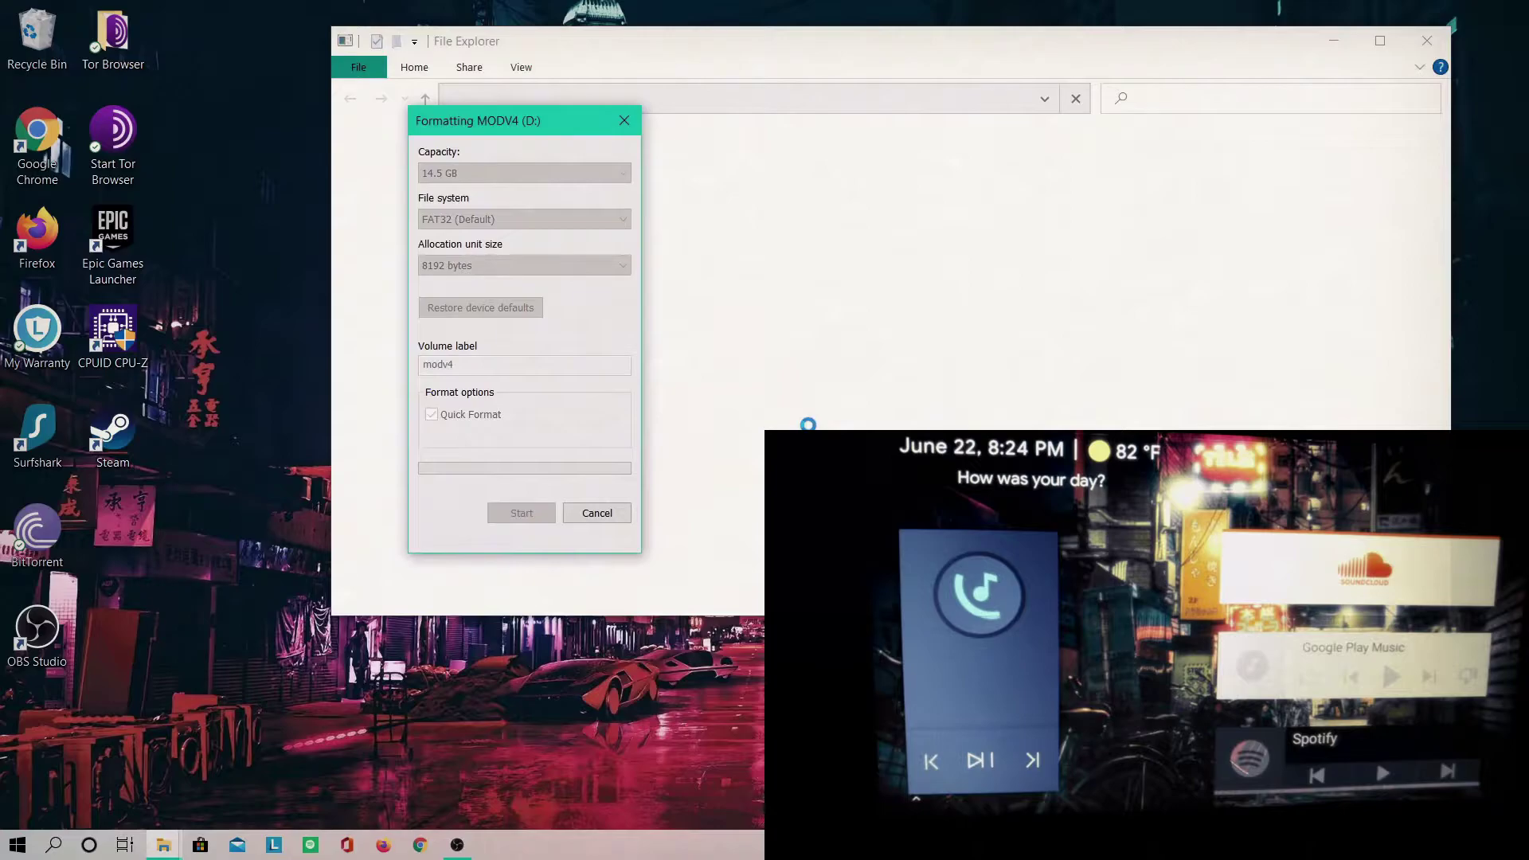
{"action": "left_click", "coordinate": [887, 416]}
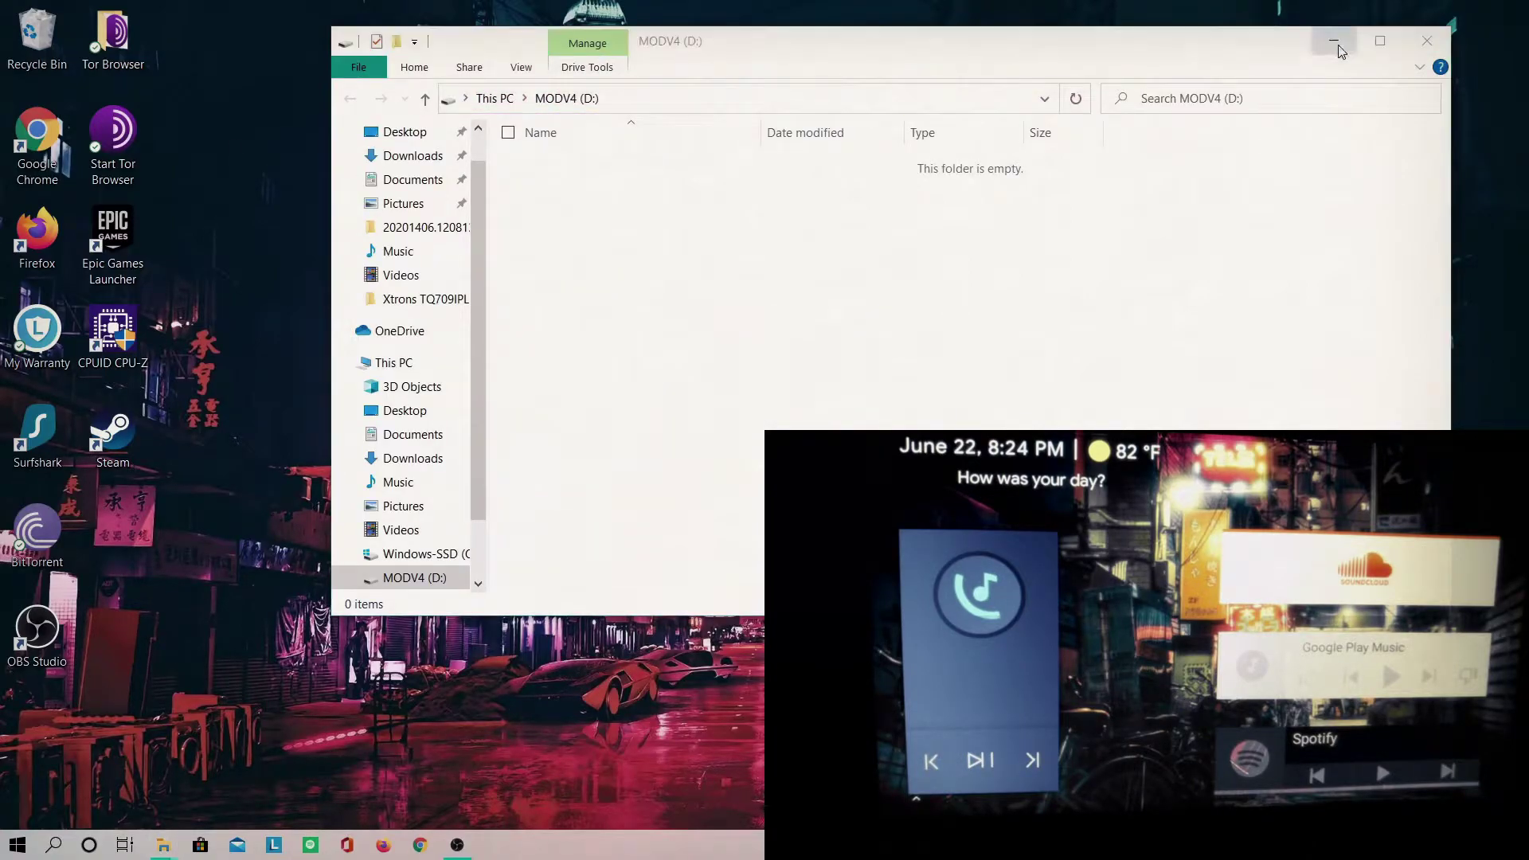
Step: Minimize Explorer, dismiss the drive D: format prompt, and launch Minimal ADB and Fastboot
{"action": "left_click", "coordinate": [1334, 41]}
{"action": "left_click", "coordinate": [915, 310]}
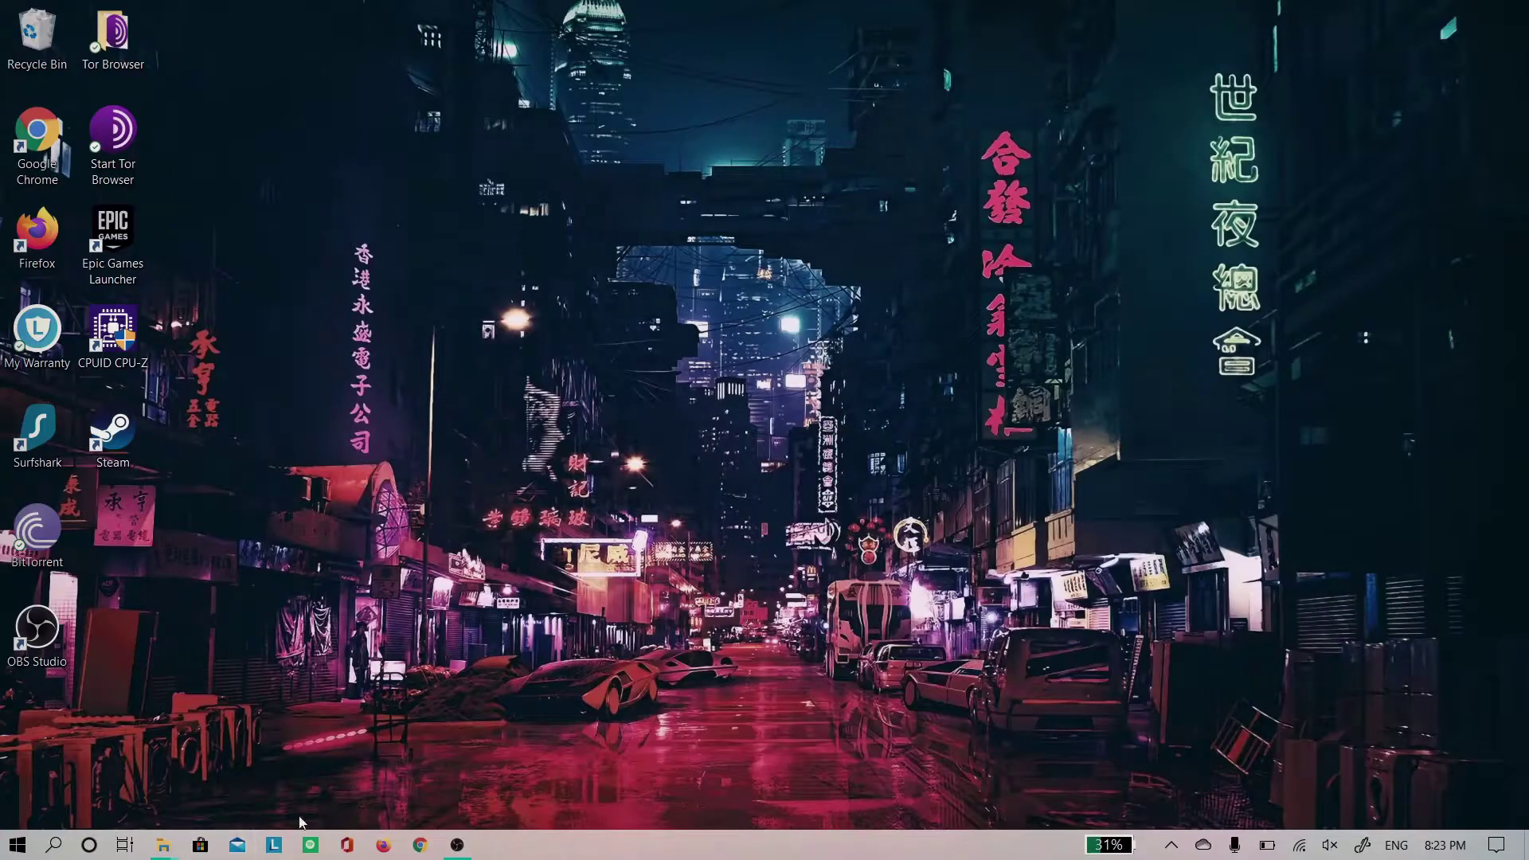
{"action": "left_click", "coordinate": [17, 844]}
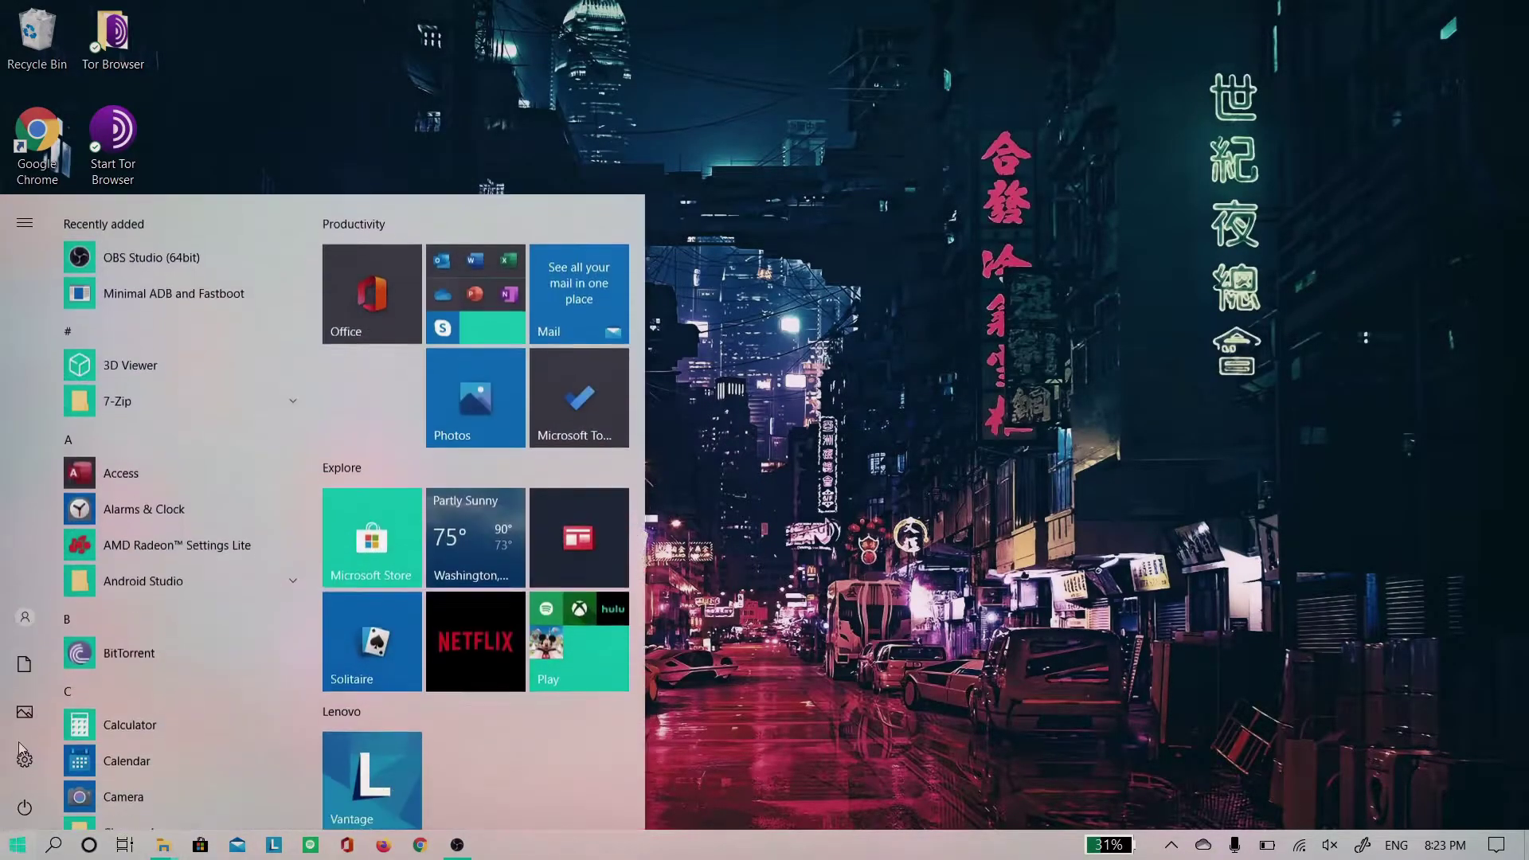
{"action": "left_click", "coordinate": [138, 290]}
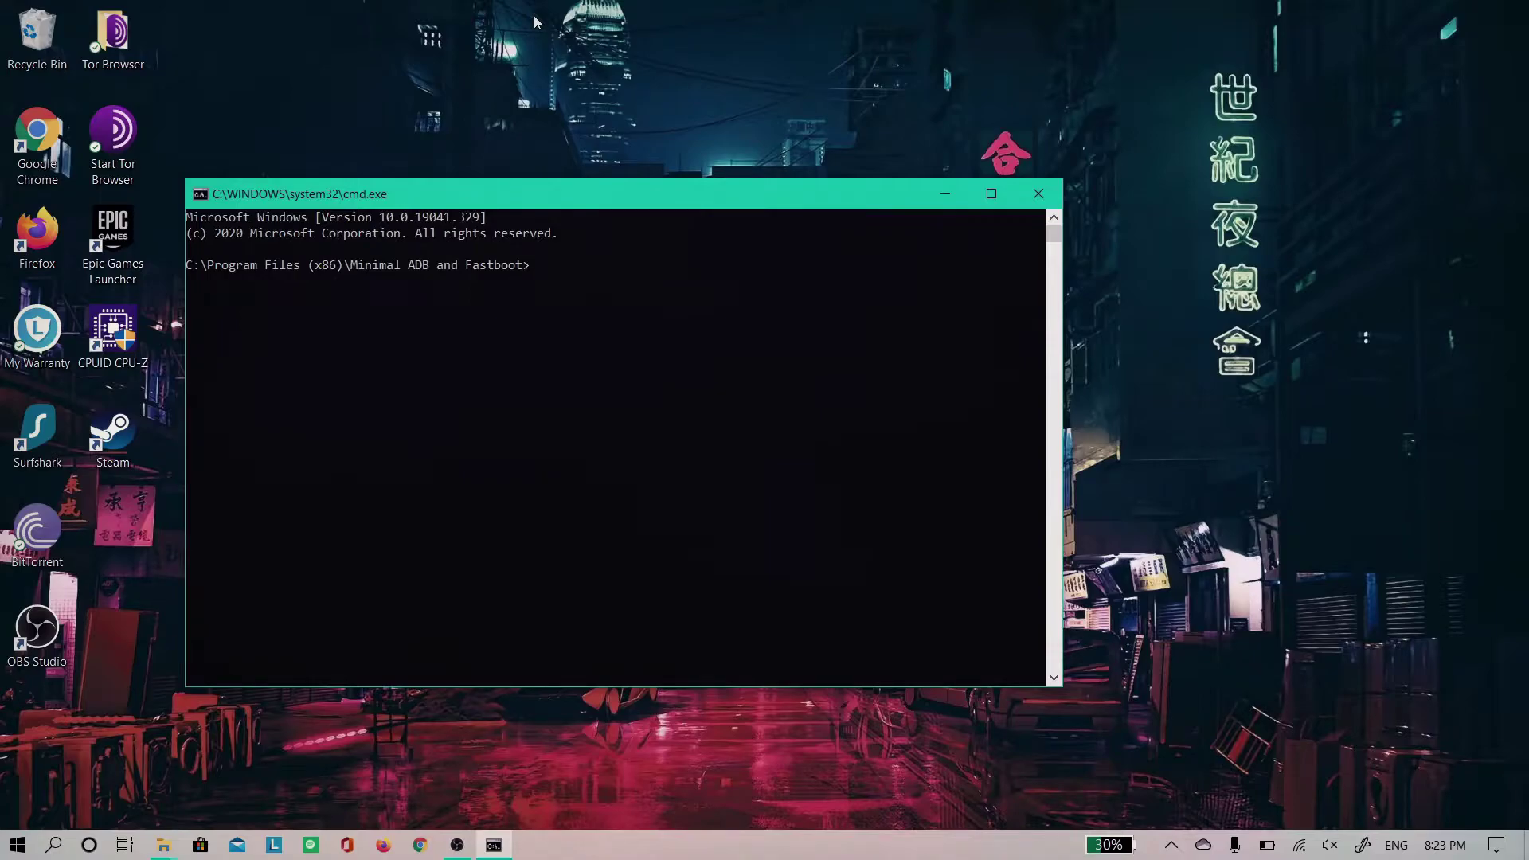
Step: Connect ADB to the head unit with 'adb connect 192.168.254.100' and begin 'adb install'
{"action": "left_click", "coordinate": [508, 289]}
{"action": "type", "text": "adb connect 192.168.254.100"}
{"action": "key", "text": "Return"}
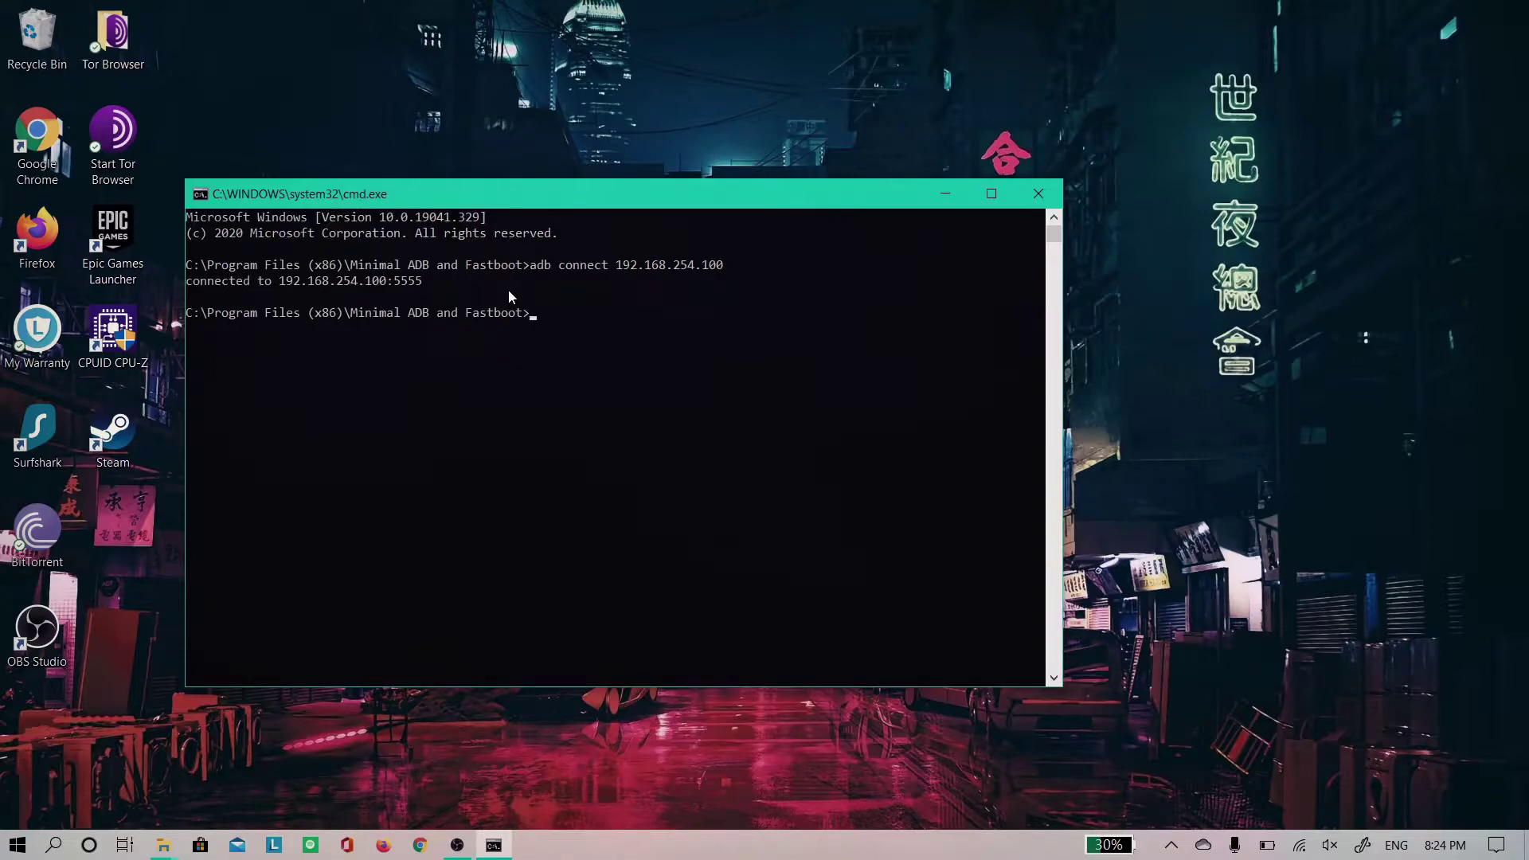
{"action": "type", "text": "adb install"}
Step: Add ModInstallerProPX6.apk from the tutorial folder to the adb install command and run it
{"action": "left_click", "coordinate": [164, 845]}
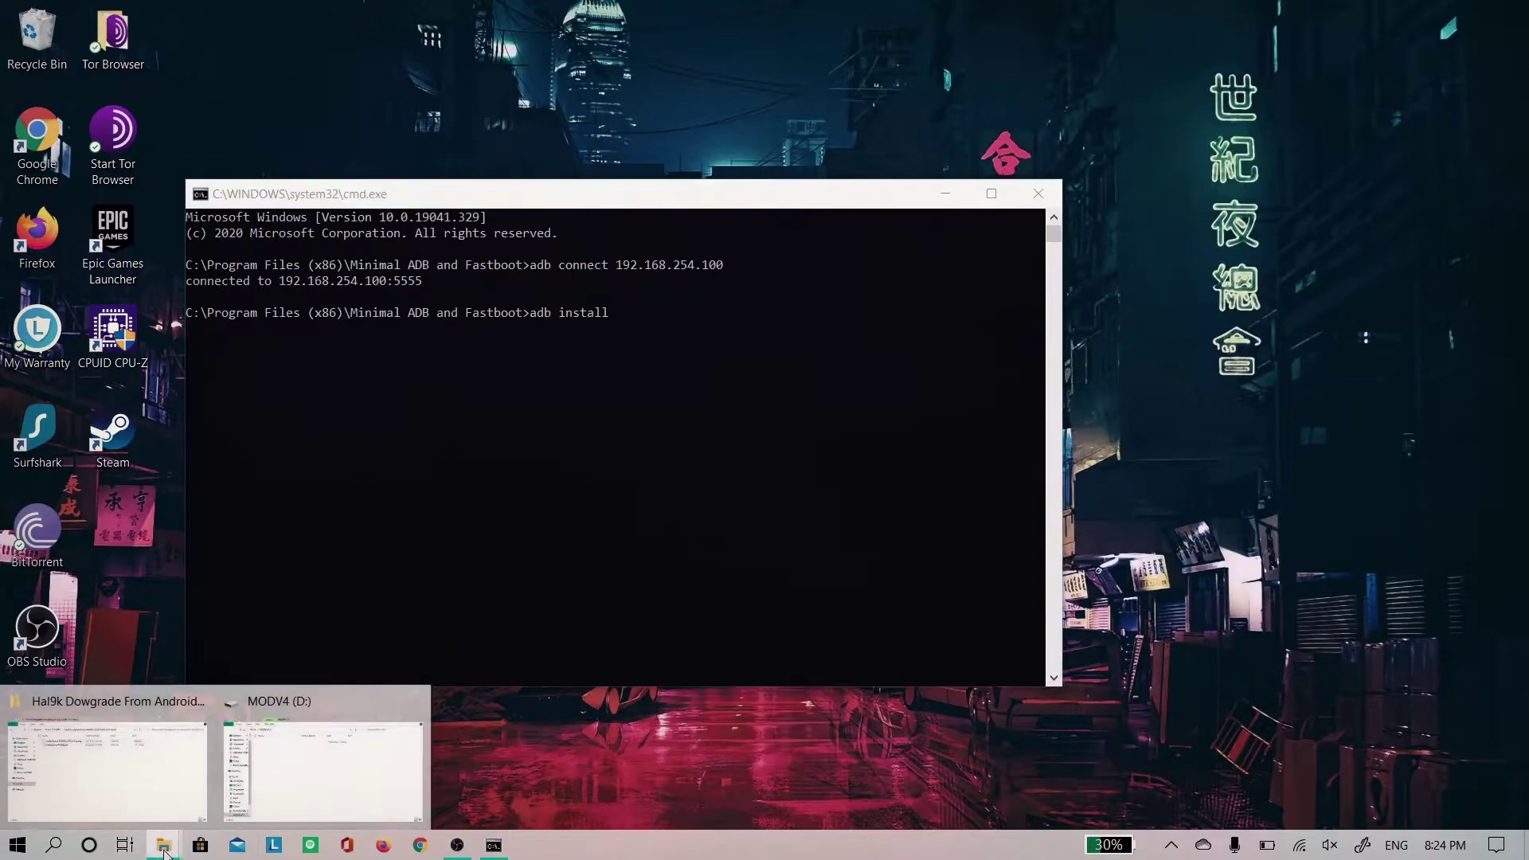
{"action": "left_click", "coordinate": [188, 731]}
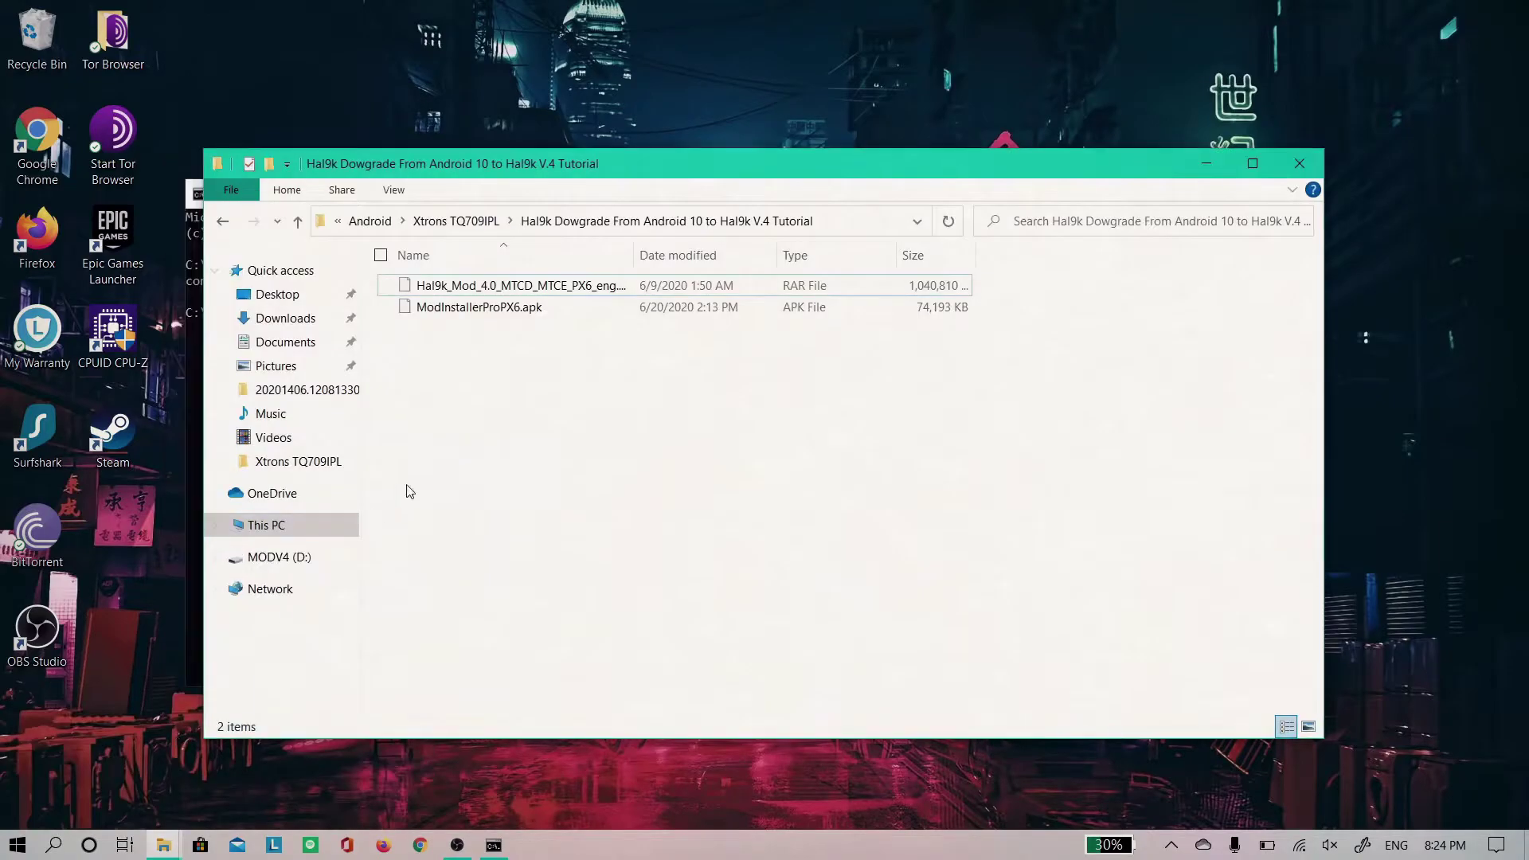
{"action": "left_click", "coordinate": [529, 310]}
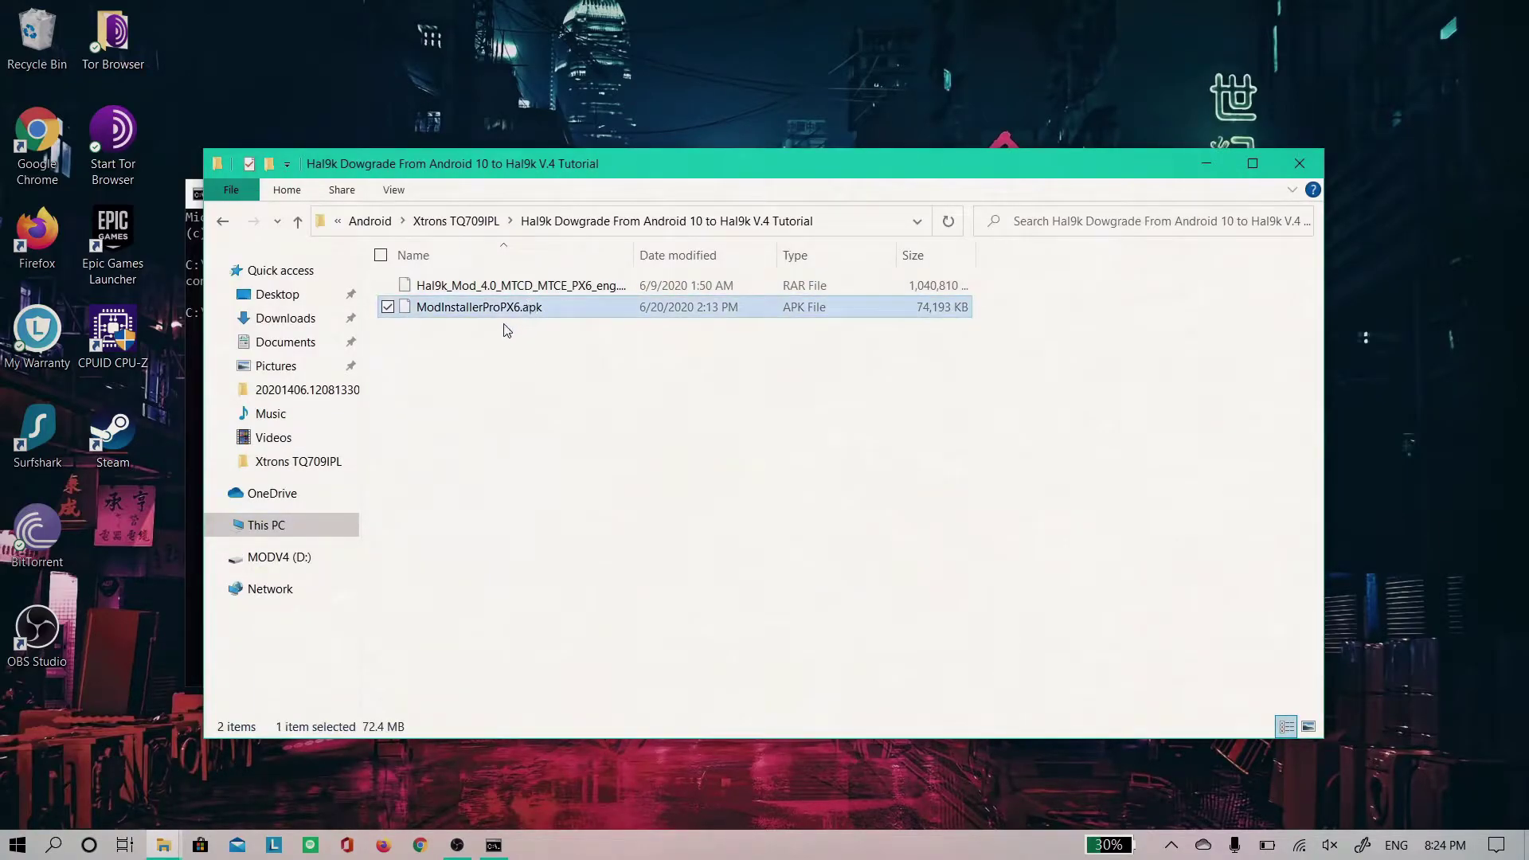
{"action": "left_click_drag", "start_coordinate": [506, 307], "coordinate": [487, 417]}
{"action": "key", "text": "Return"}
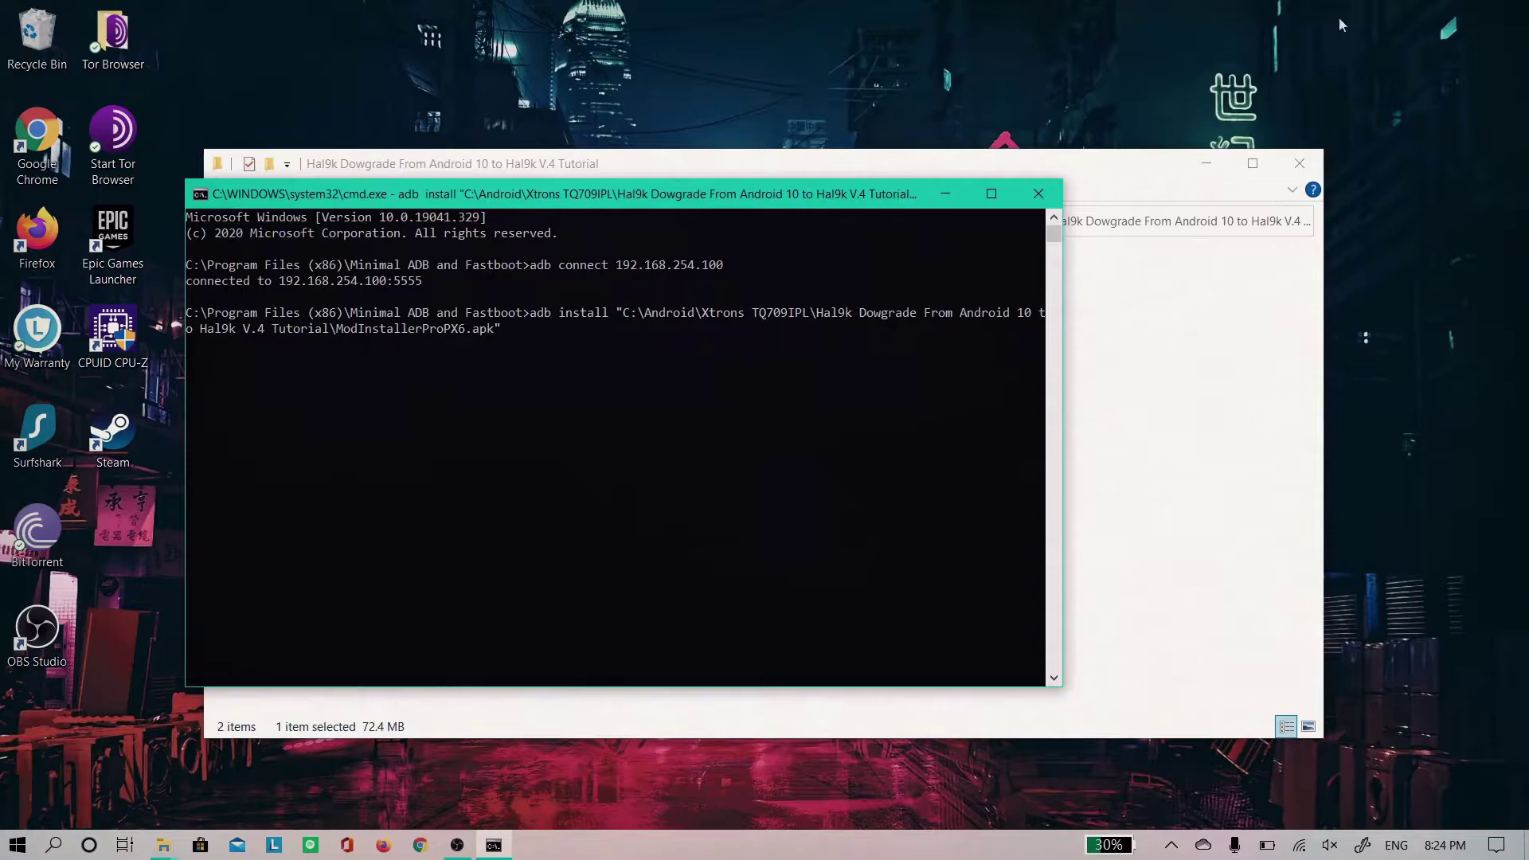
{"action": "left_click", "coordinate": [1119, 189]}
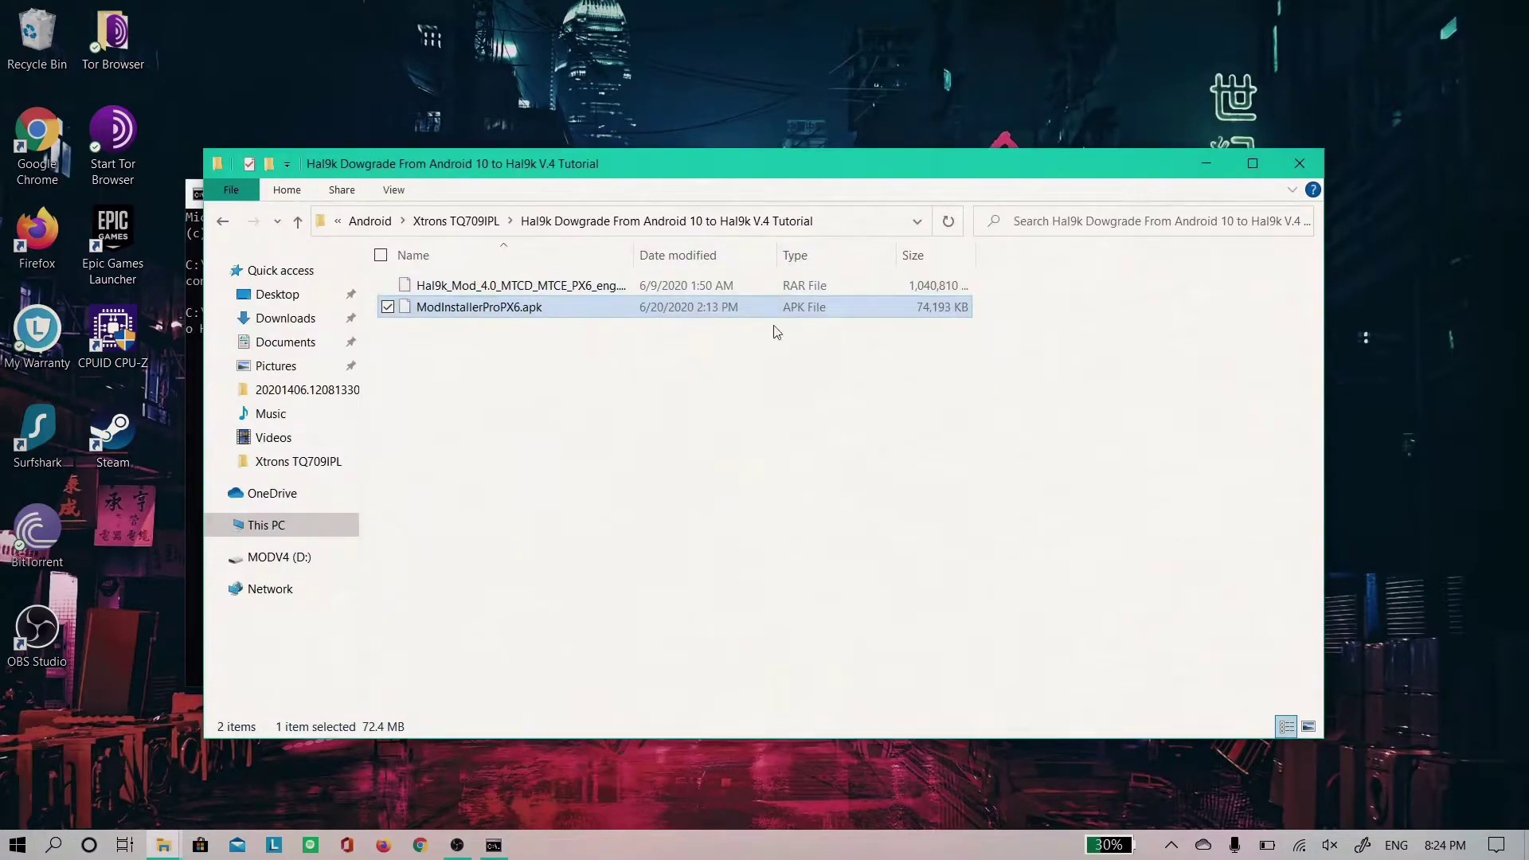
Step: Extract the Hal9k Mod 4.0 RAR archive with 7-Zip
{"action": "left_click", "coordinate": [669, 424]}
{"action": "right_click", "coordinate": [522, 292]}
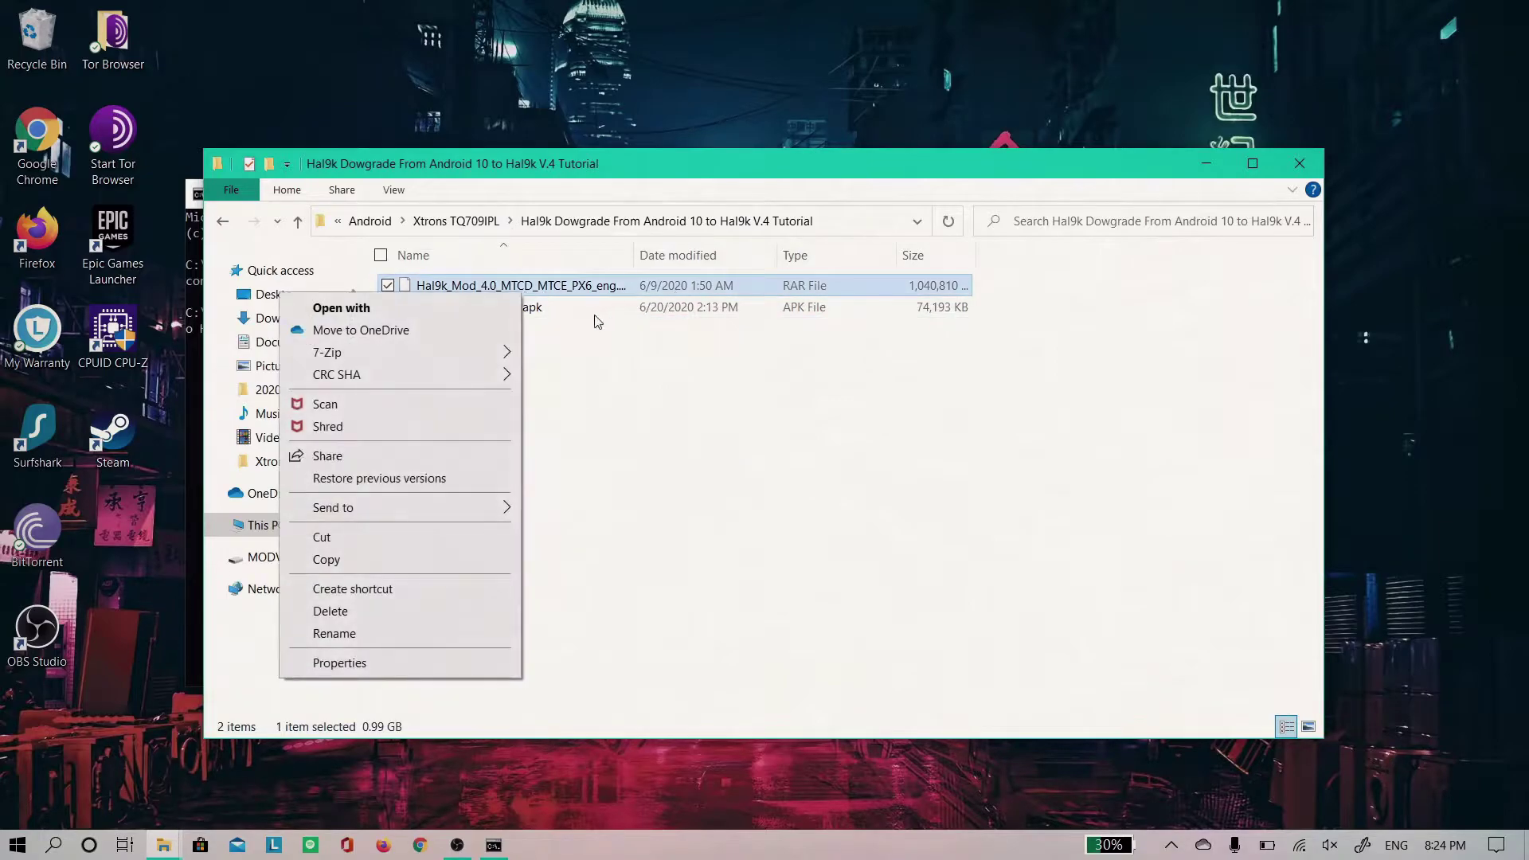
{"action": "mouse_move", "coordinate": [464, 348]}
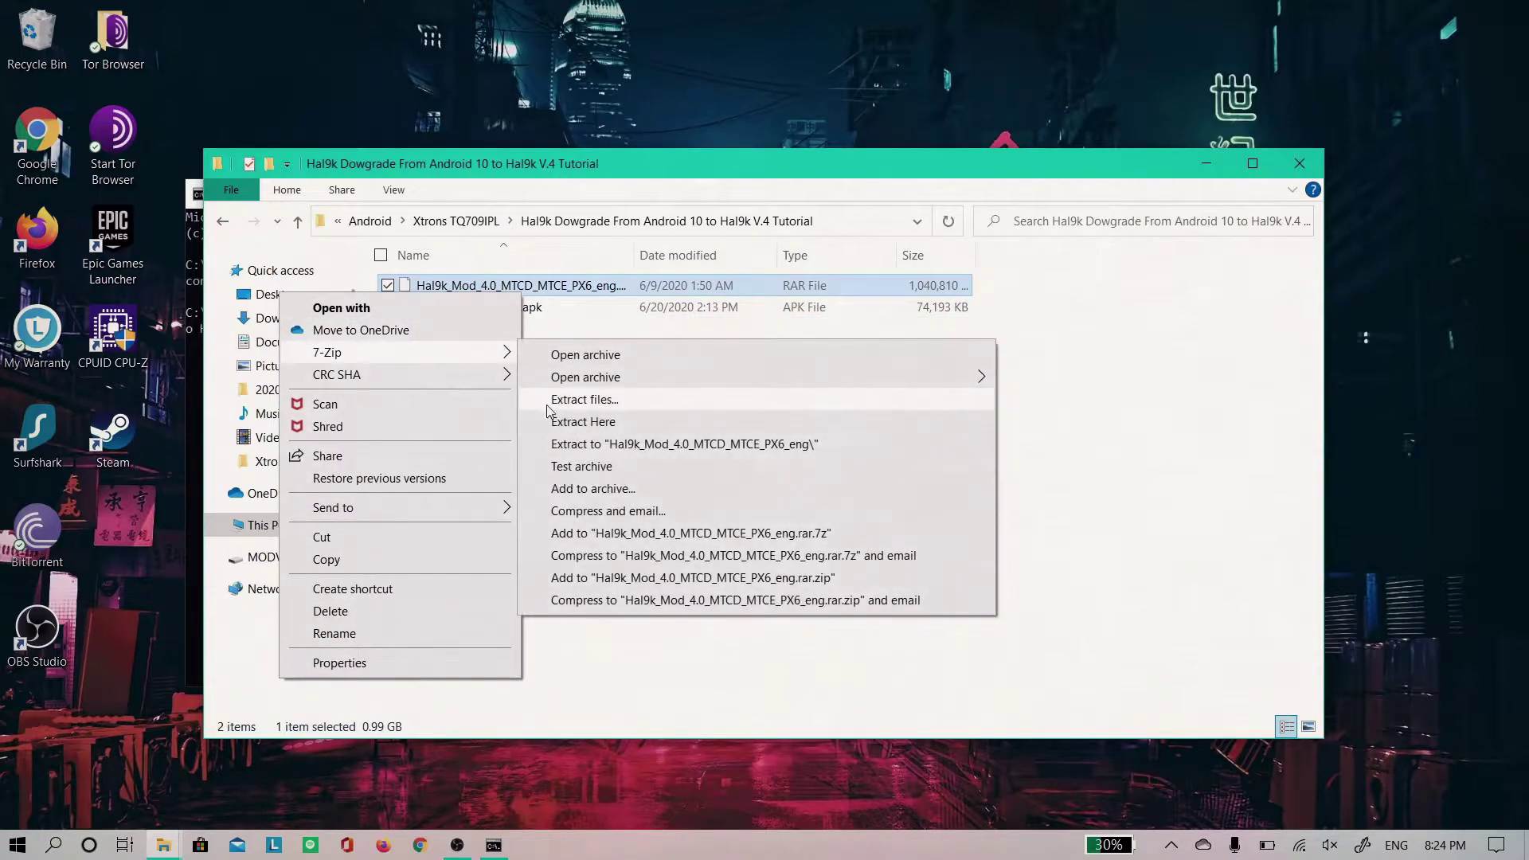
{"action": "left_click", "coordinate": [561, 400]}
{"action": "left_click", "coordinate": [749, 546]}
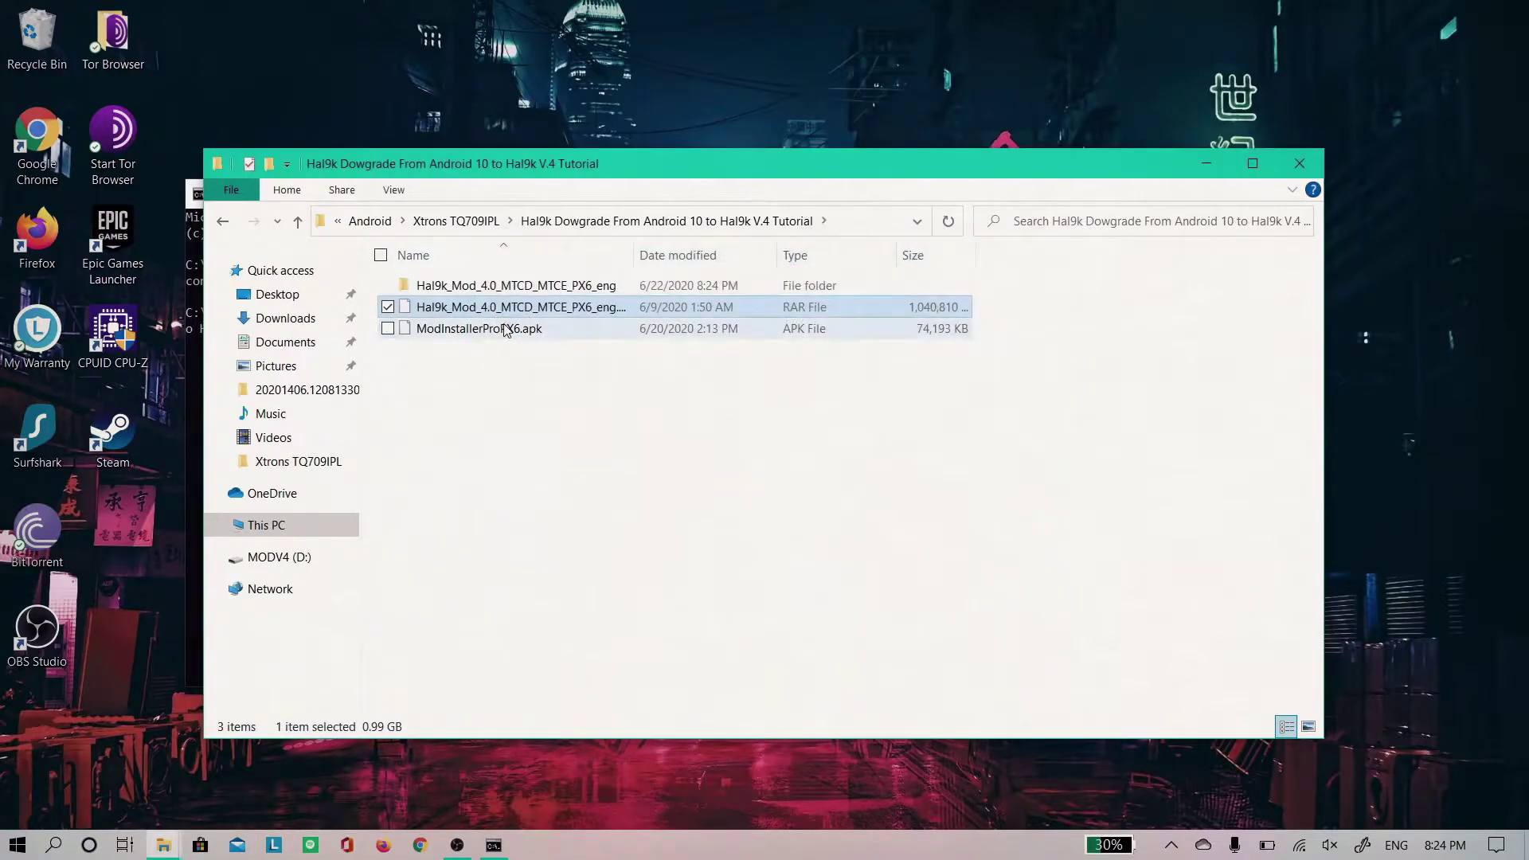
Step: Copy the update zip from the Hal9k_Mod_4.0_MTCD_MTCE_PX6_eng folder
{"action": "double_click", "coordinate": [522, 286]}
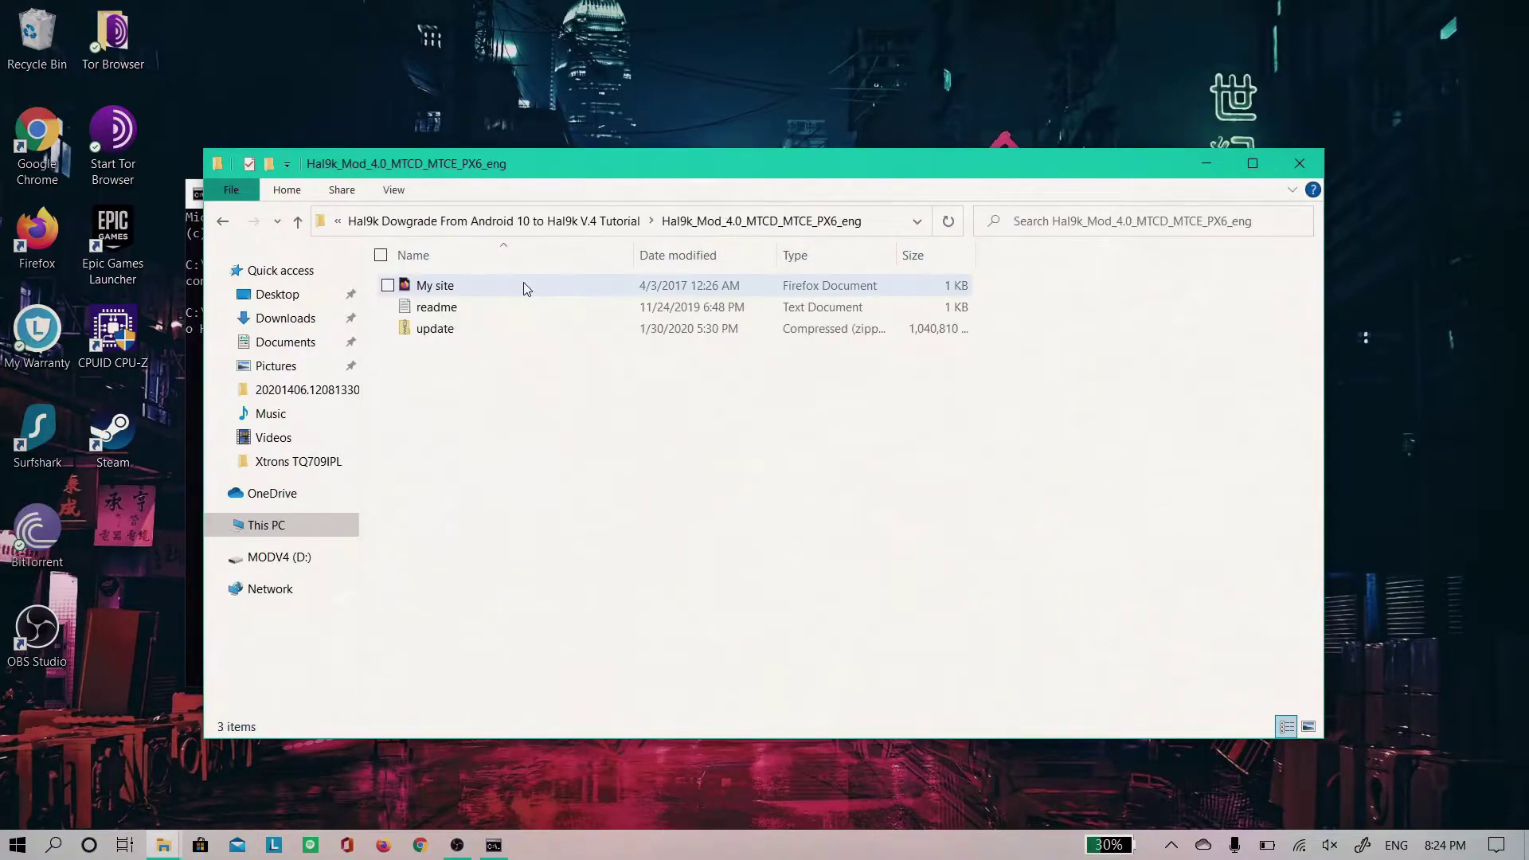
{"action": "right_click", "coordinate": [504, 326]}
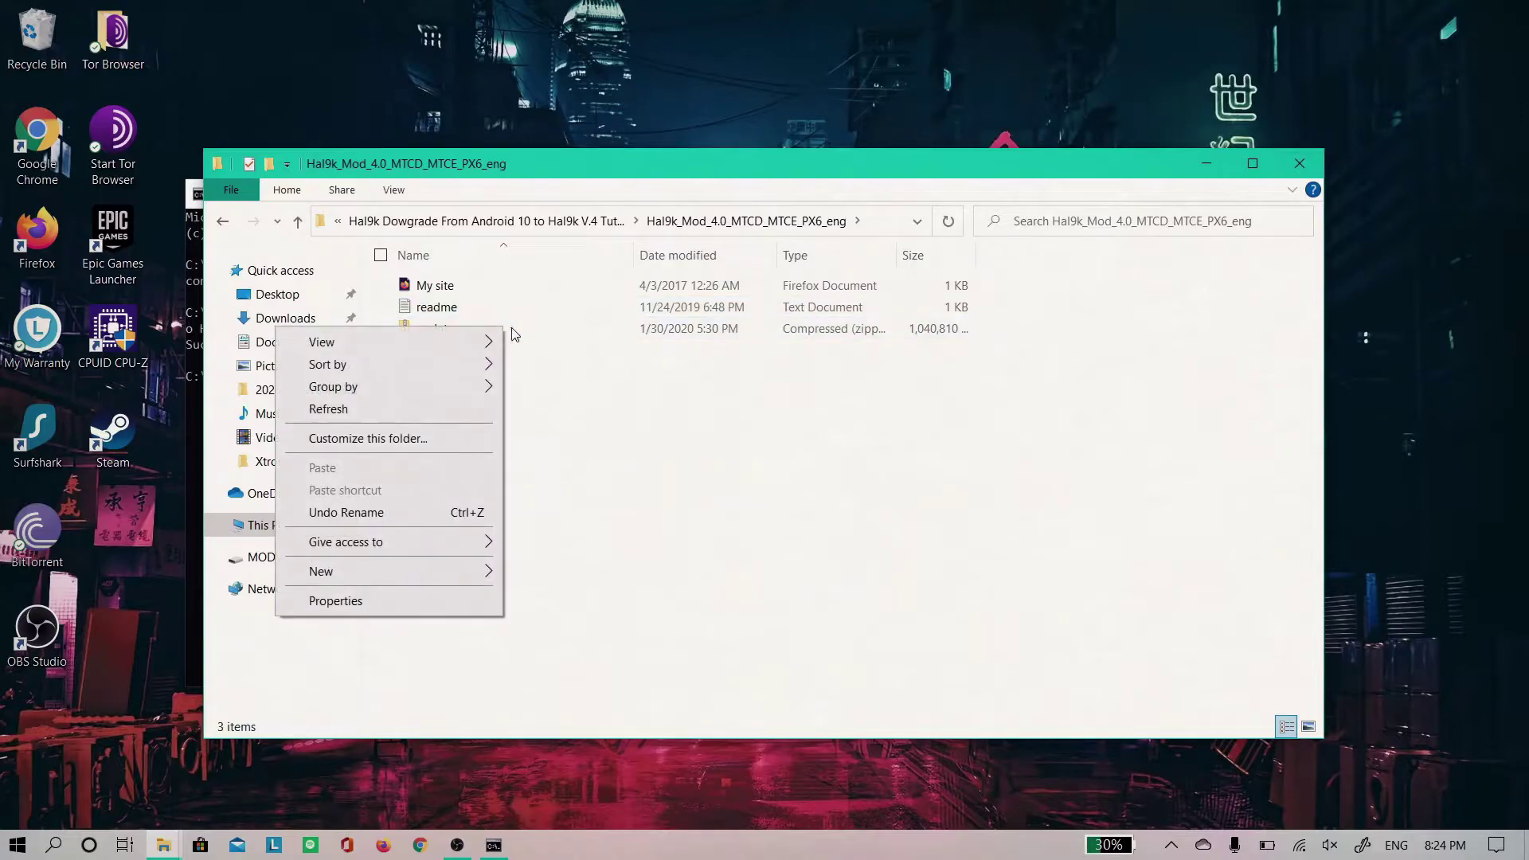
{"action": "left_click", "coordinate": [511, 330]}
{"action": "right_click", "coordinate": [514, 327]}
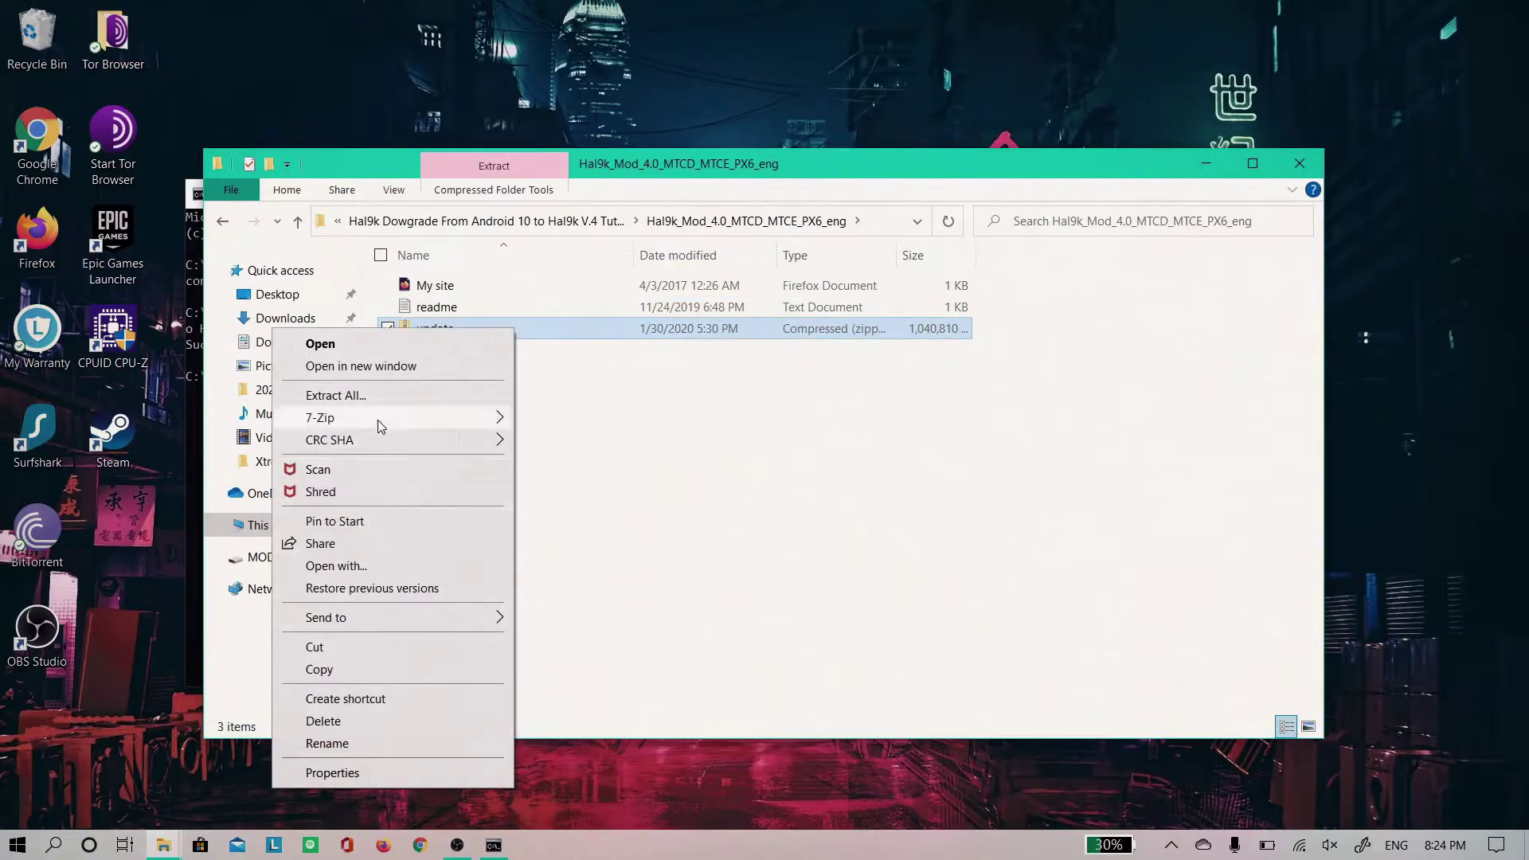
{"action": "left_click", "coordinate": [393, 669]}
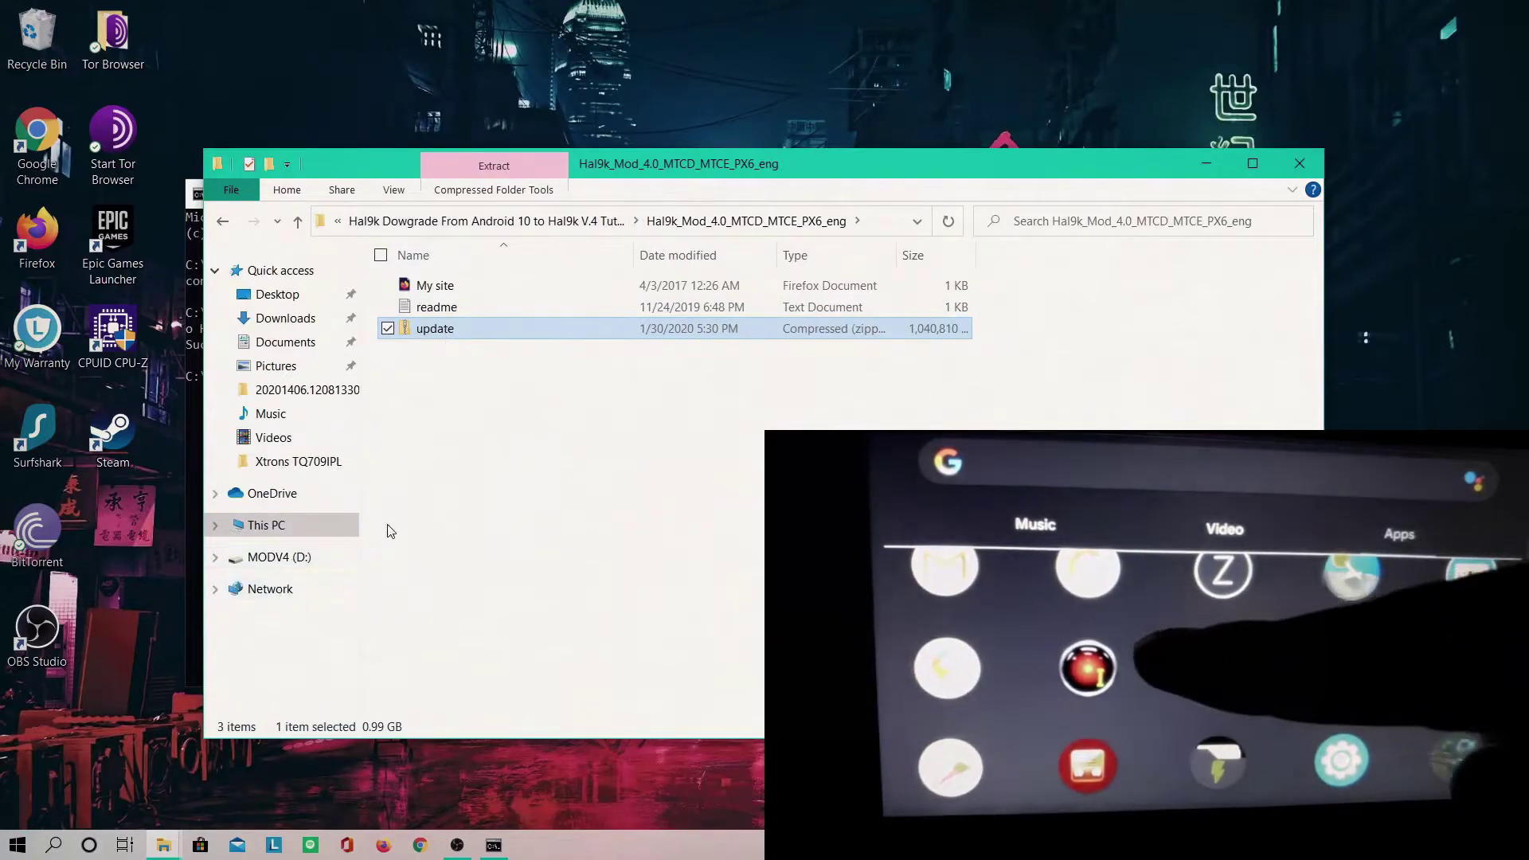
Step: Paste the 0.99 GB update zip onto the empty MODV4 (D:) drive
{"action": "right_click", "coordinate": [542, 343]}
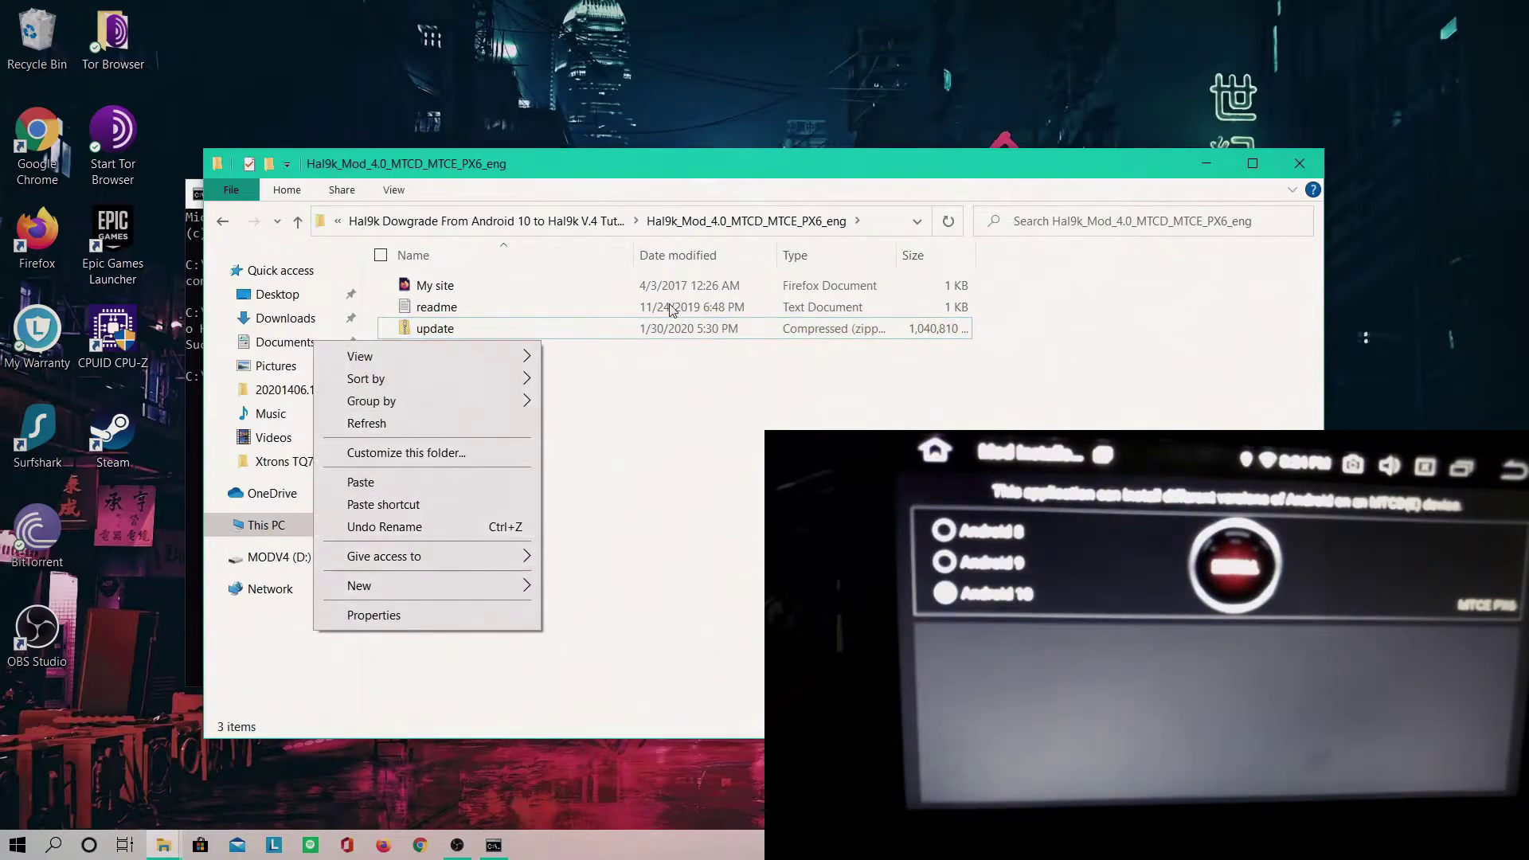
{"action": "right_click", "coordinate": [580, 322]}
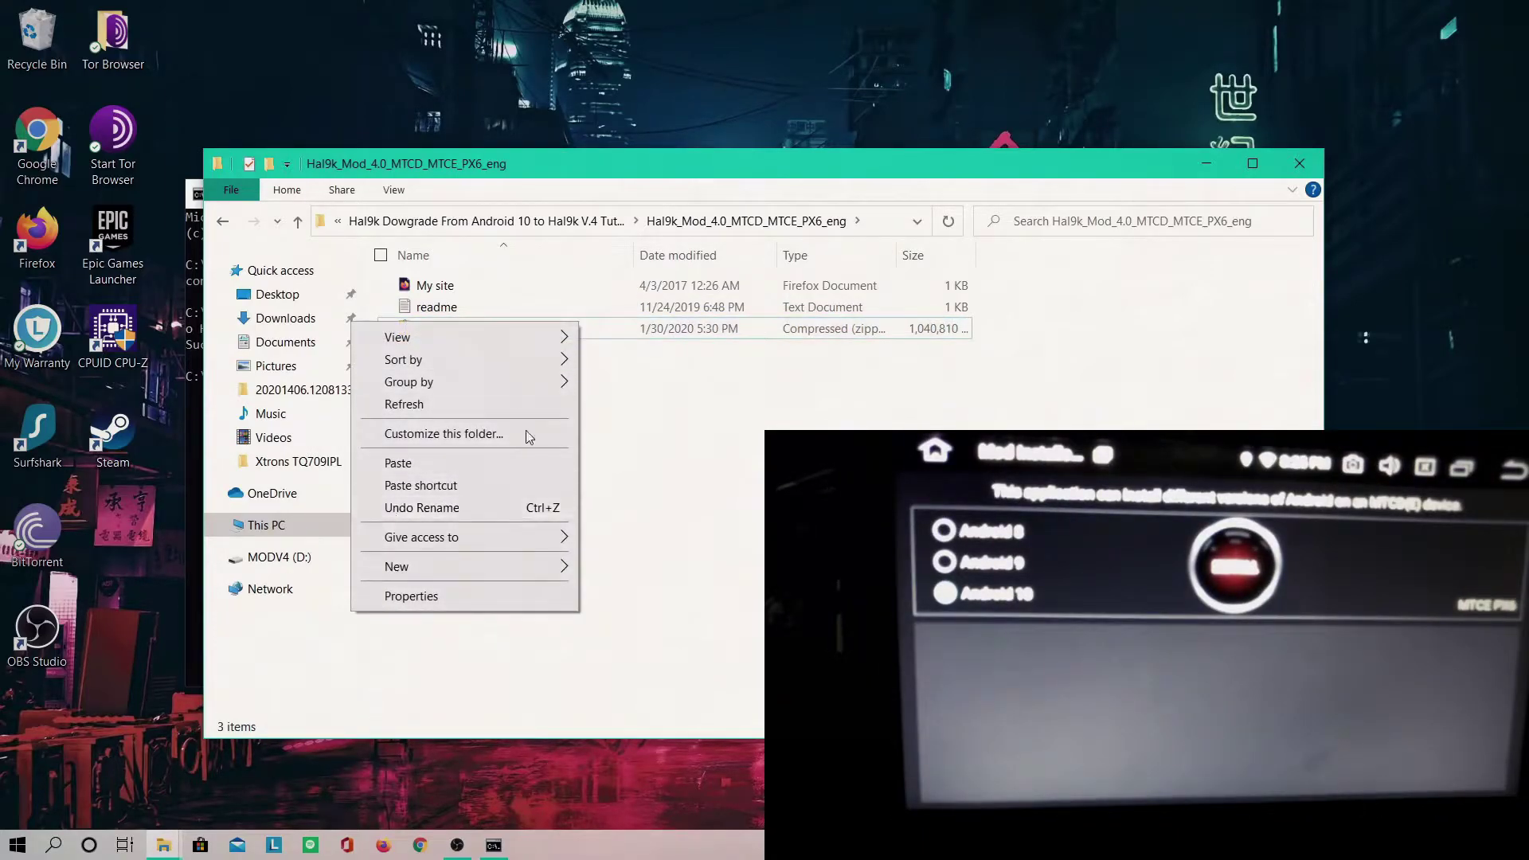
{"action": "left_click", "coordinate": [279, 556]}
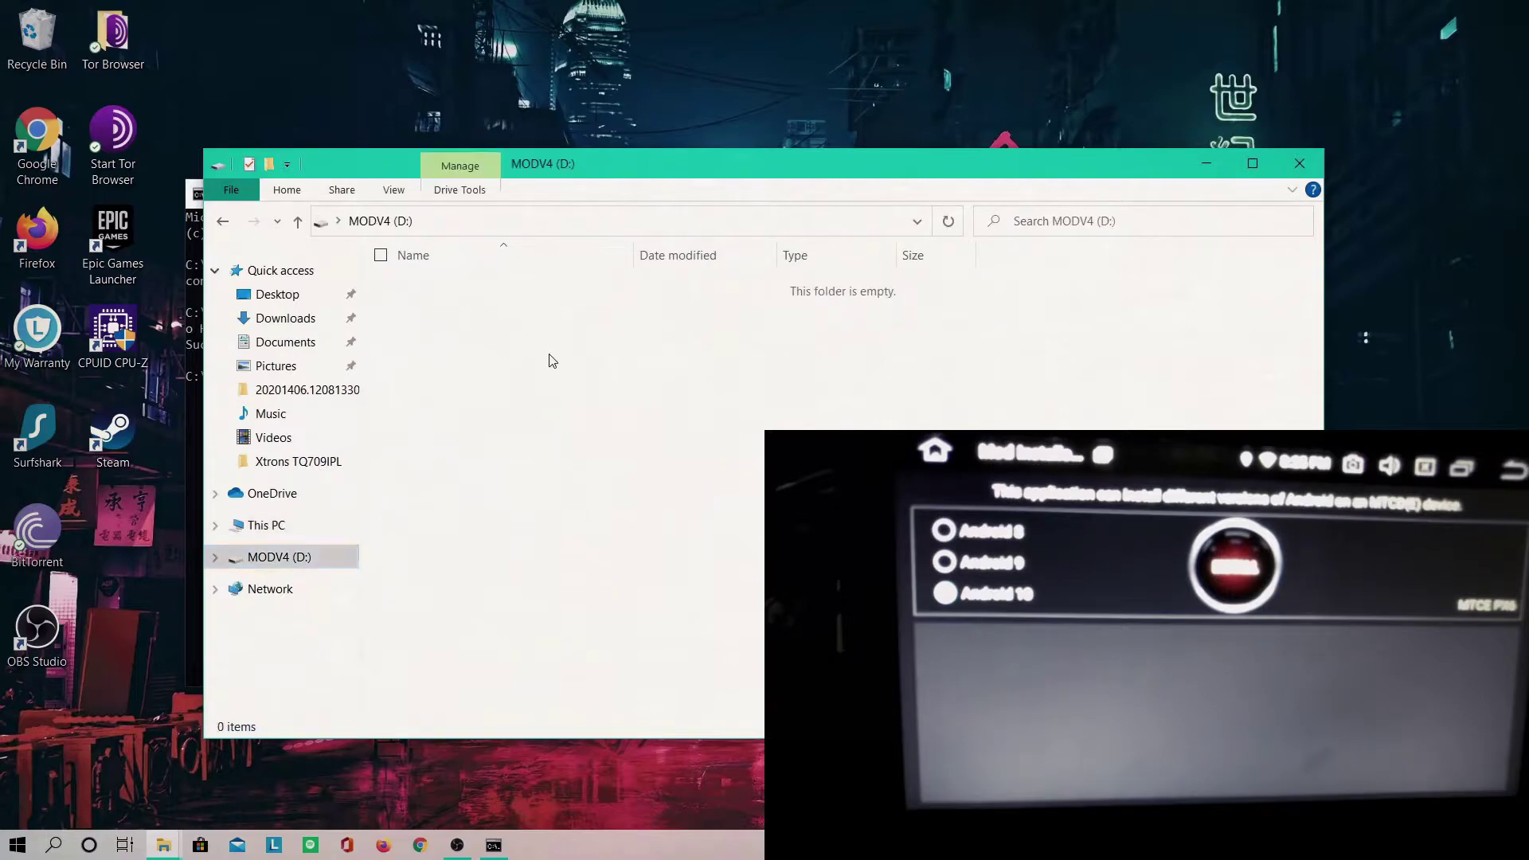
{"action": "right_click", "coordinate": [550, 355]}
{"action": "left_click", "coordinate": [430, 497]}
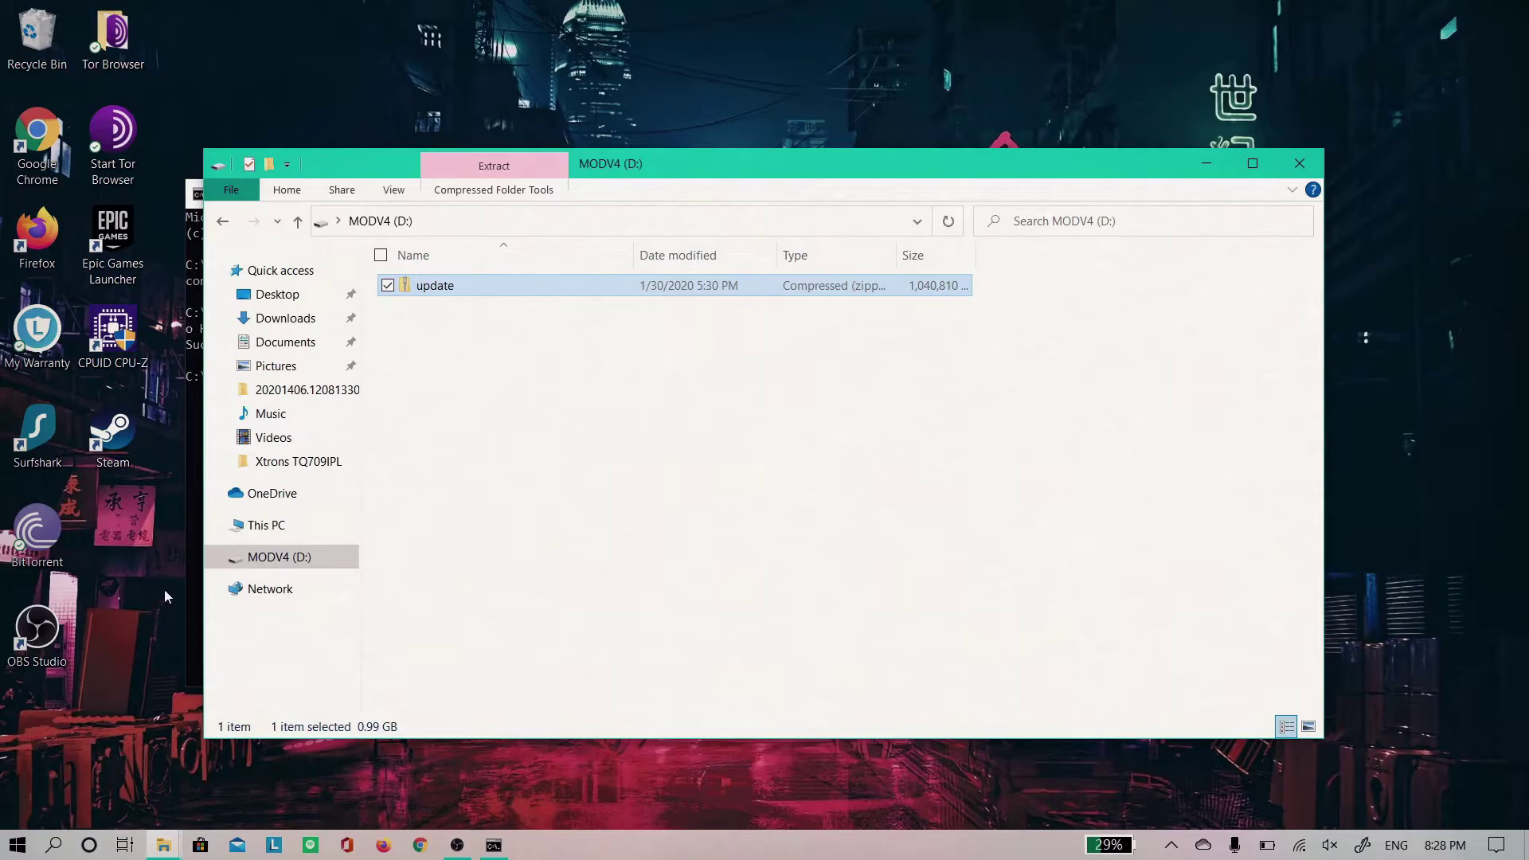
Step: Eject the MODV4 (D:) USB drive from File Explorer's navigation pane
{"action": "right_click", "coordinate": [341, 557]}
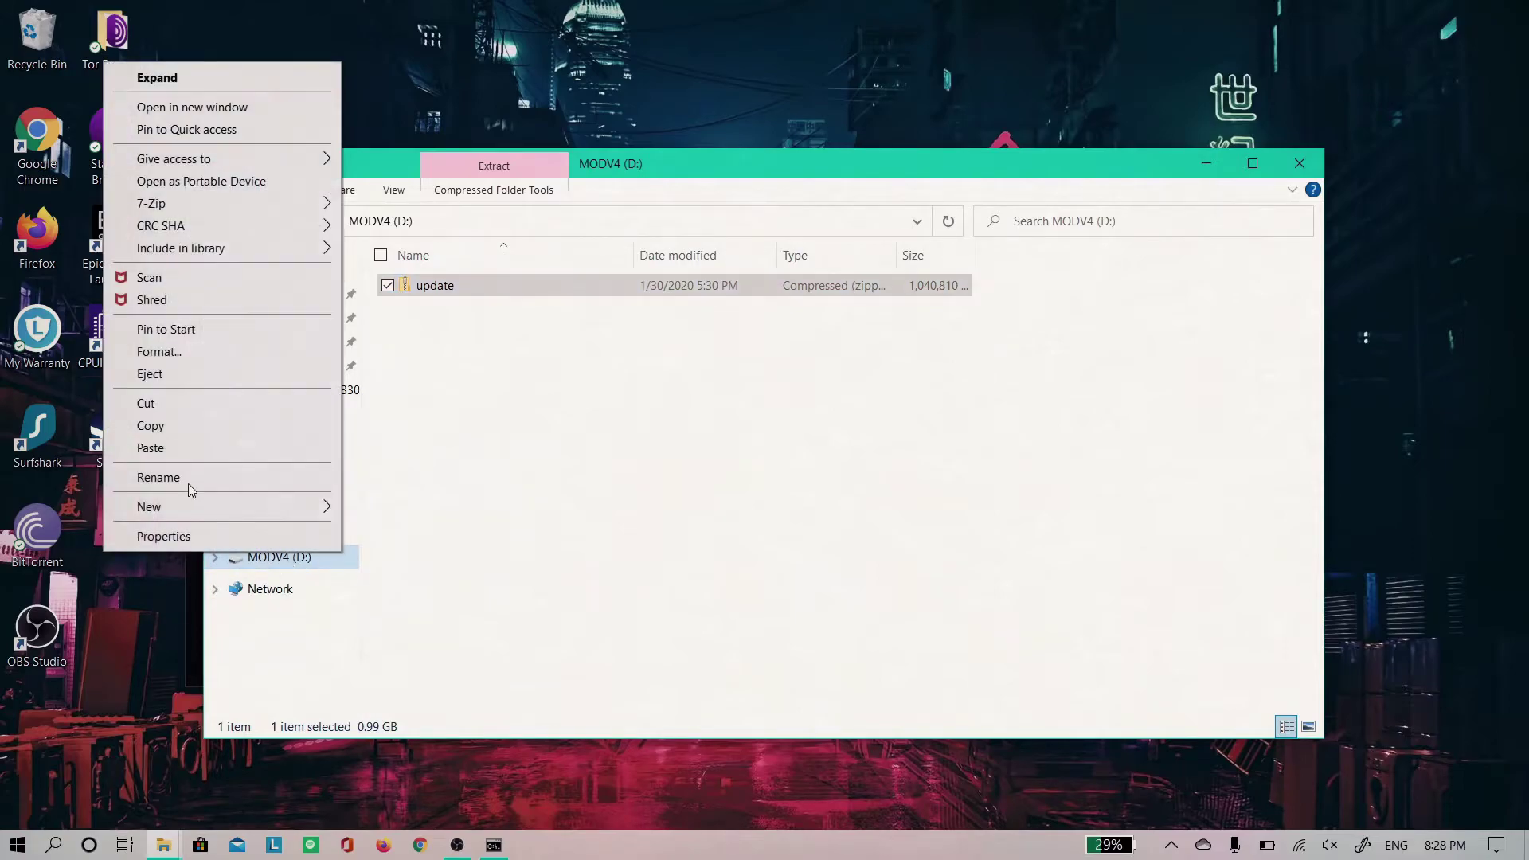
{"action": "left_click", "coordinate": [190, 368]}
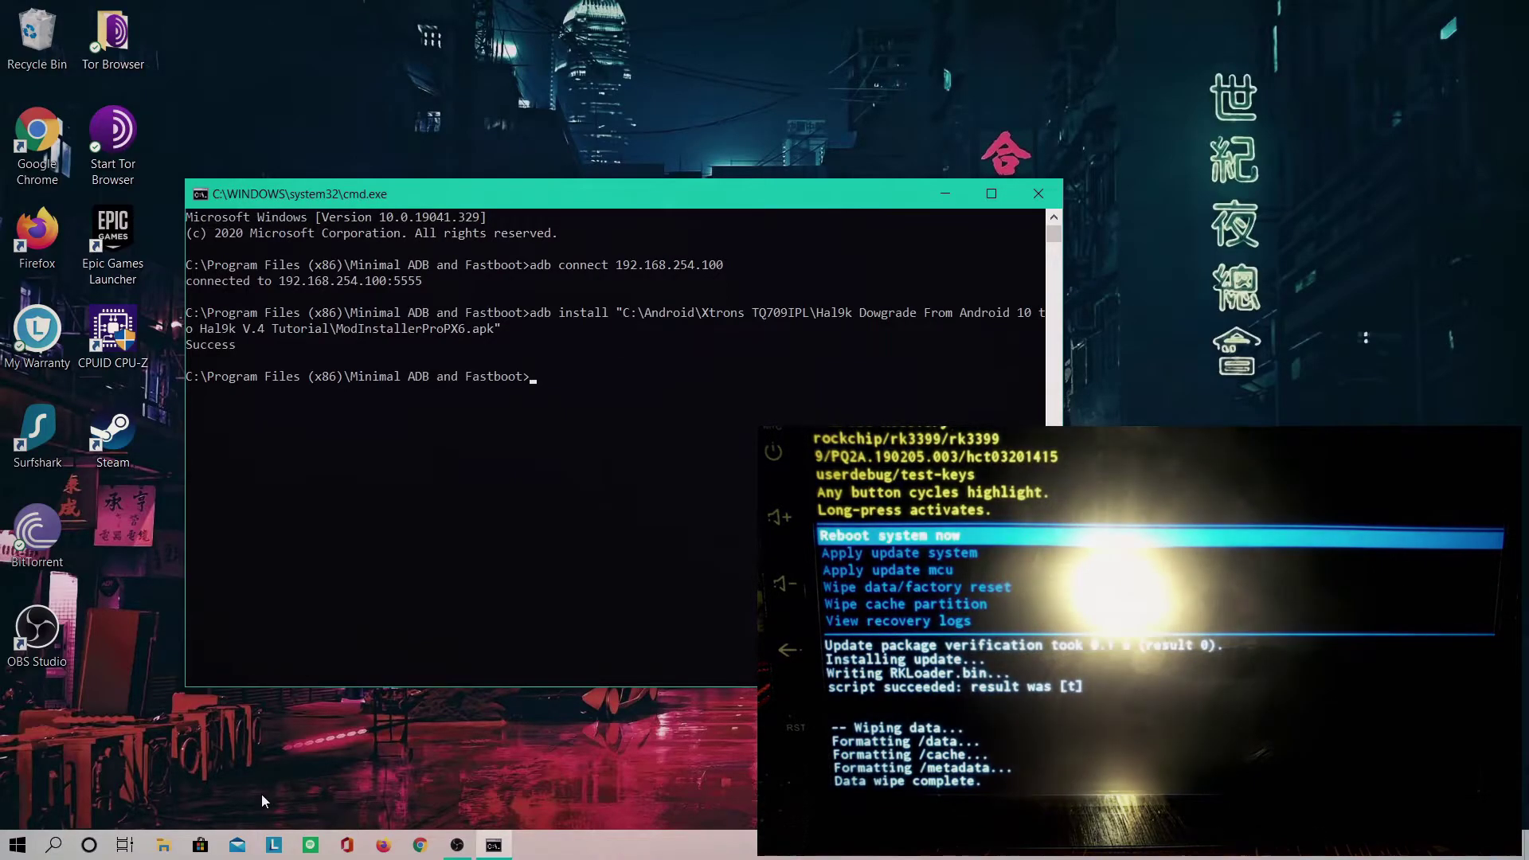
Step: In recovery, apply the update.zip system update from USB storage and let the unit reboot into Android 9
{"action": "left_click", "coordinate": [549, 753]}
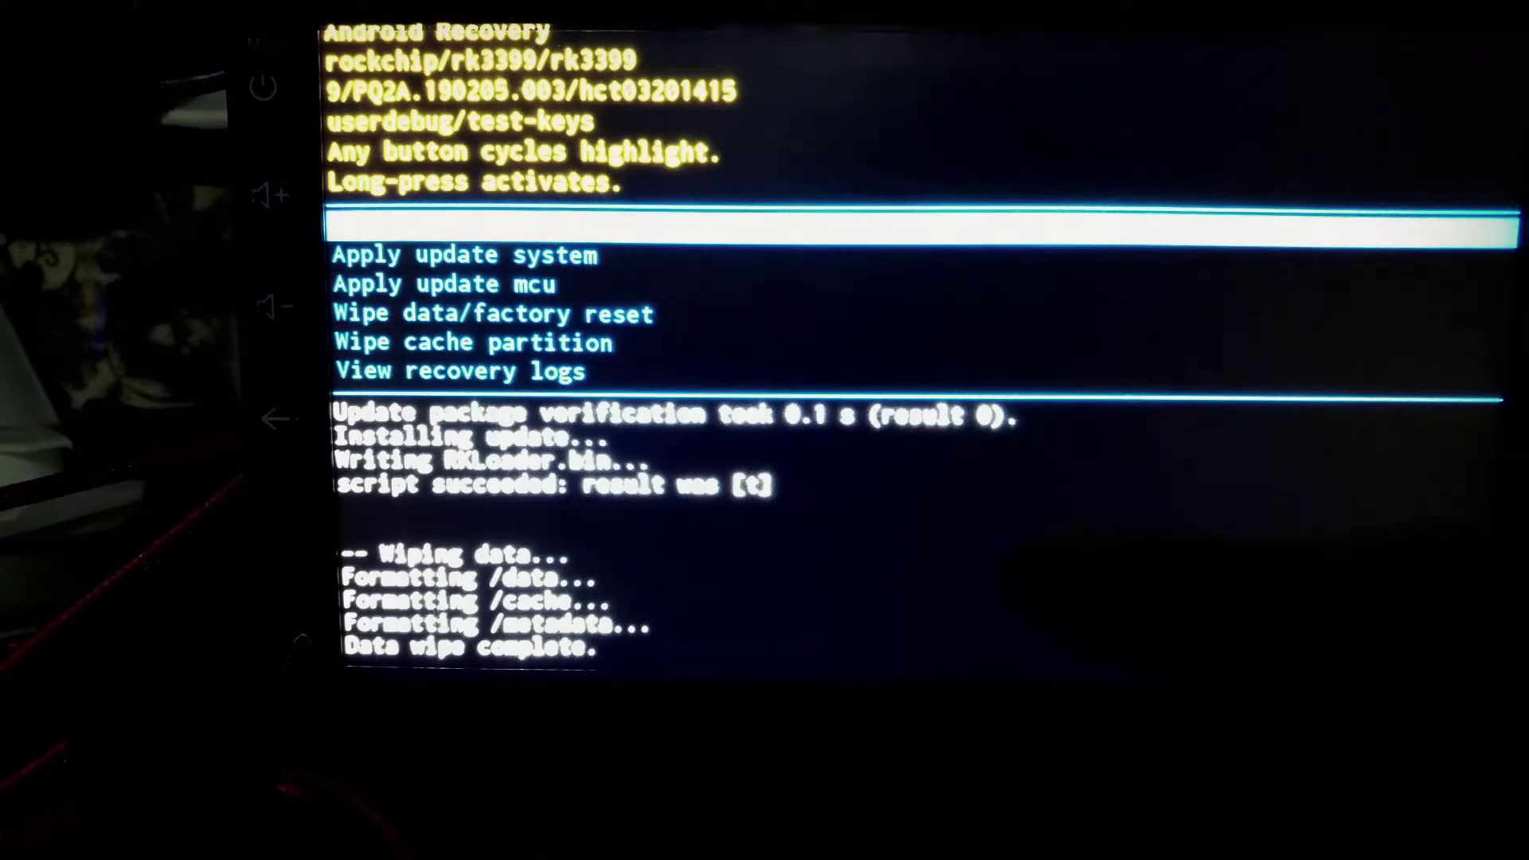
{"action": "key", "text": "Down"}
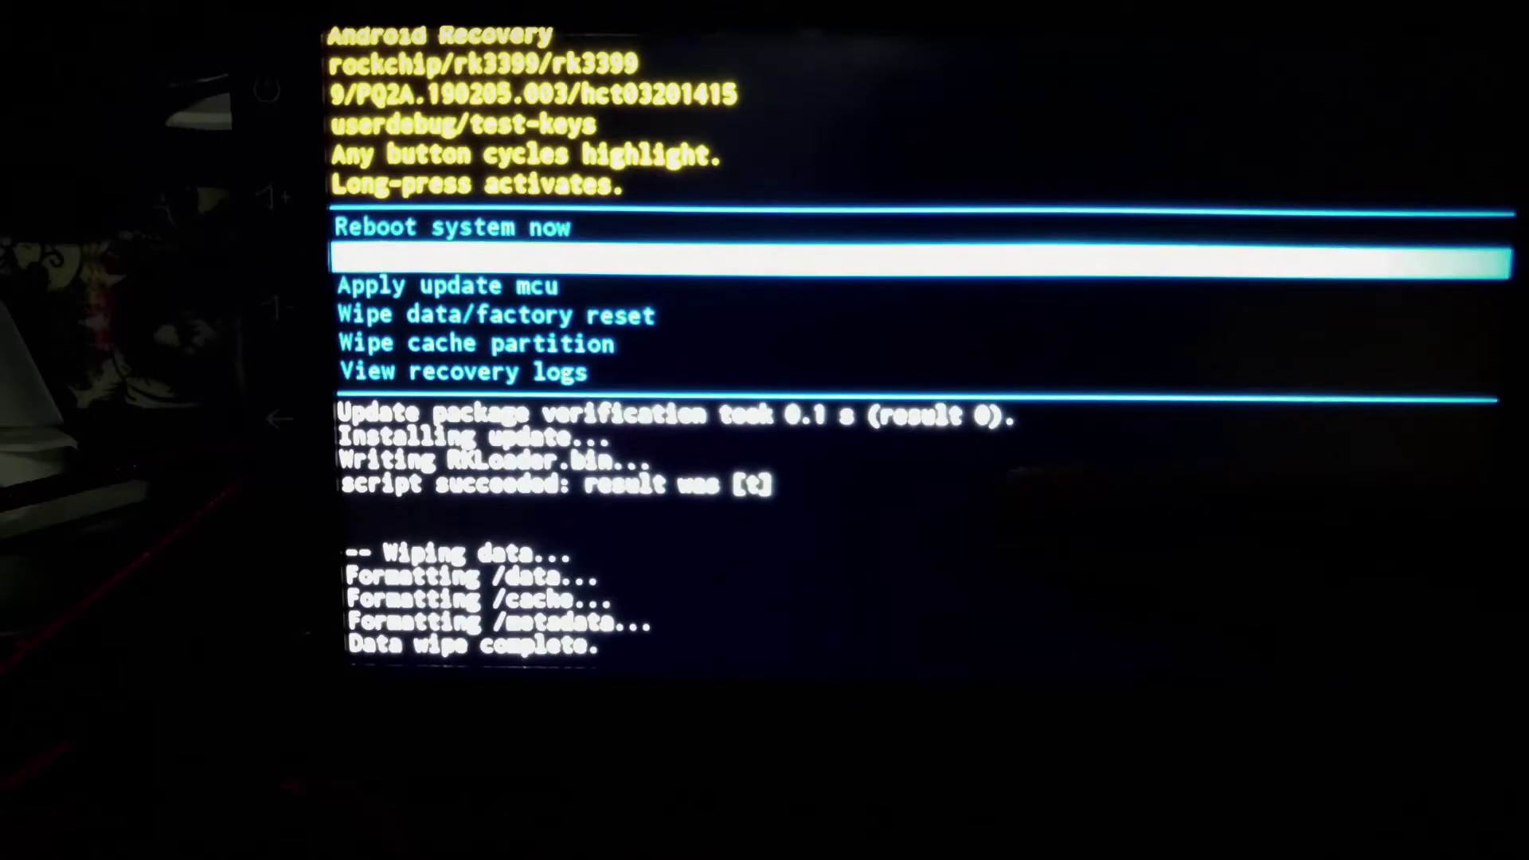
{"action": "key", "text": "Return"}
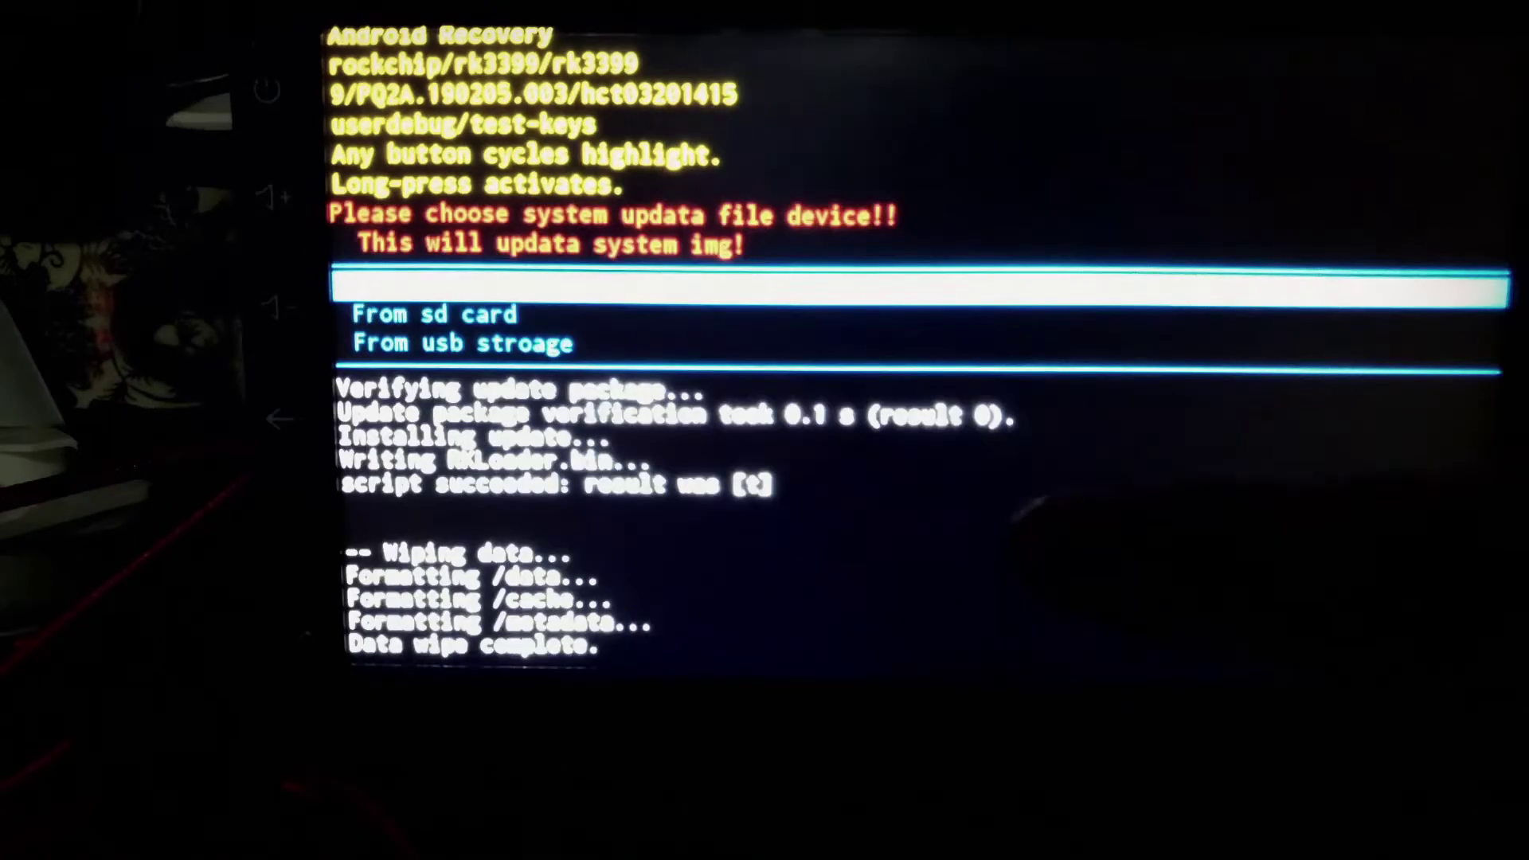
{"action": "key", "text": "Down"}
{"action": "key", "text": "Down"}
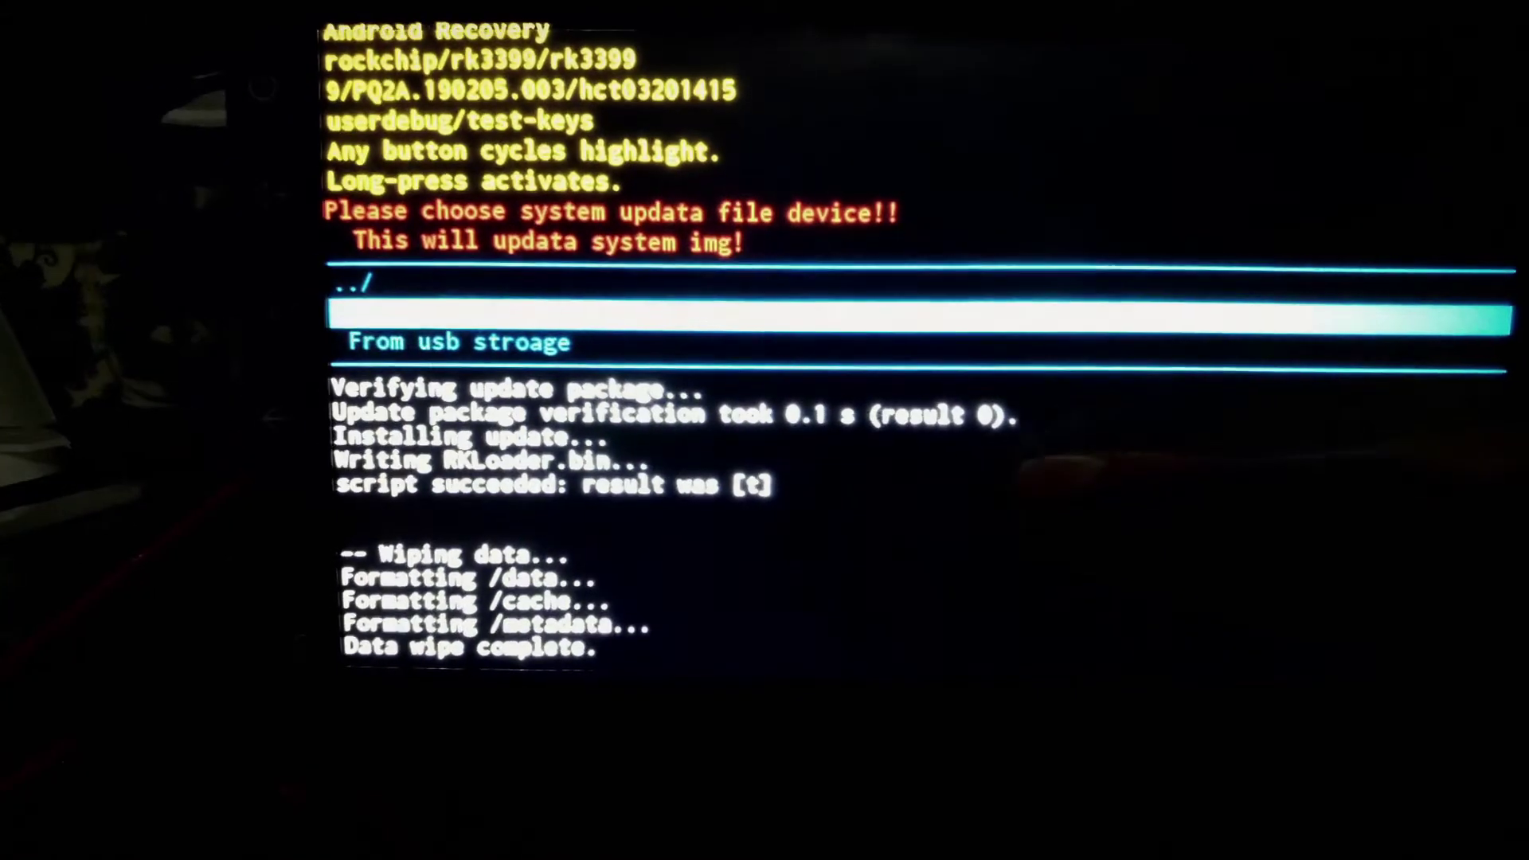
{"action": "key", "text": "Return"}
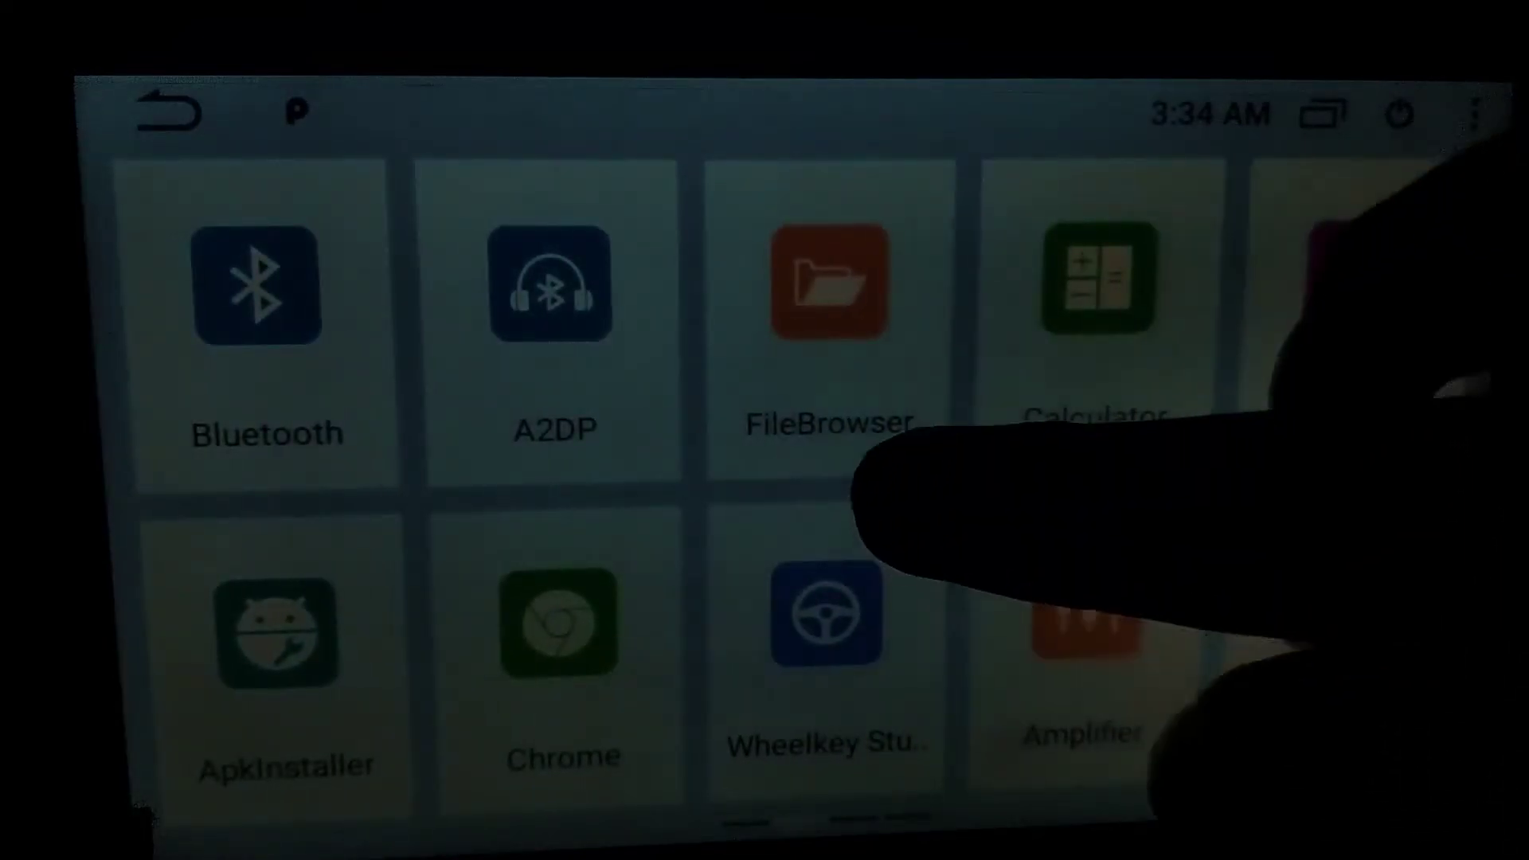
Step: Page to the launcher home screen, pull down the shade and agree to turn on location
{"action": "left_click_drag", "start_coordinate": [871, 512], "coordinate": [1473, 526]}
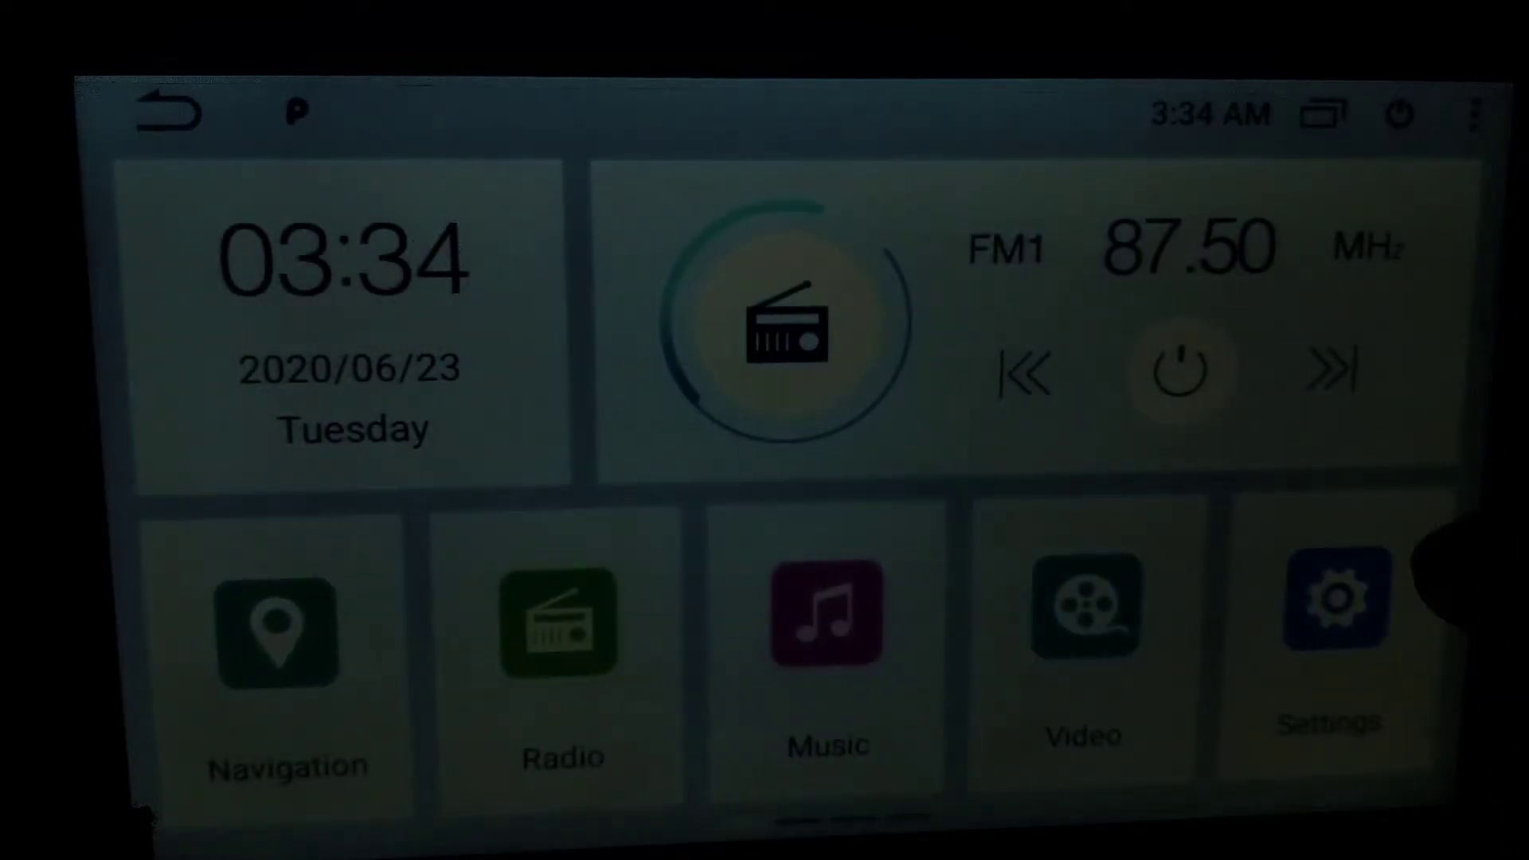
{"action": "left_click_drag", "start_coordinate": [1194, 103], "coordinate": [1194, 637]}
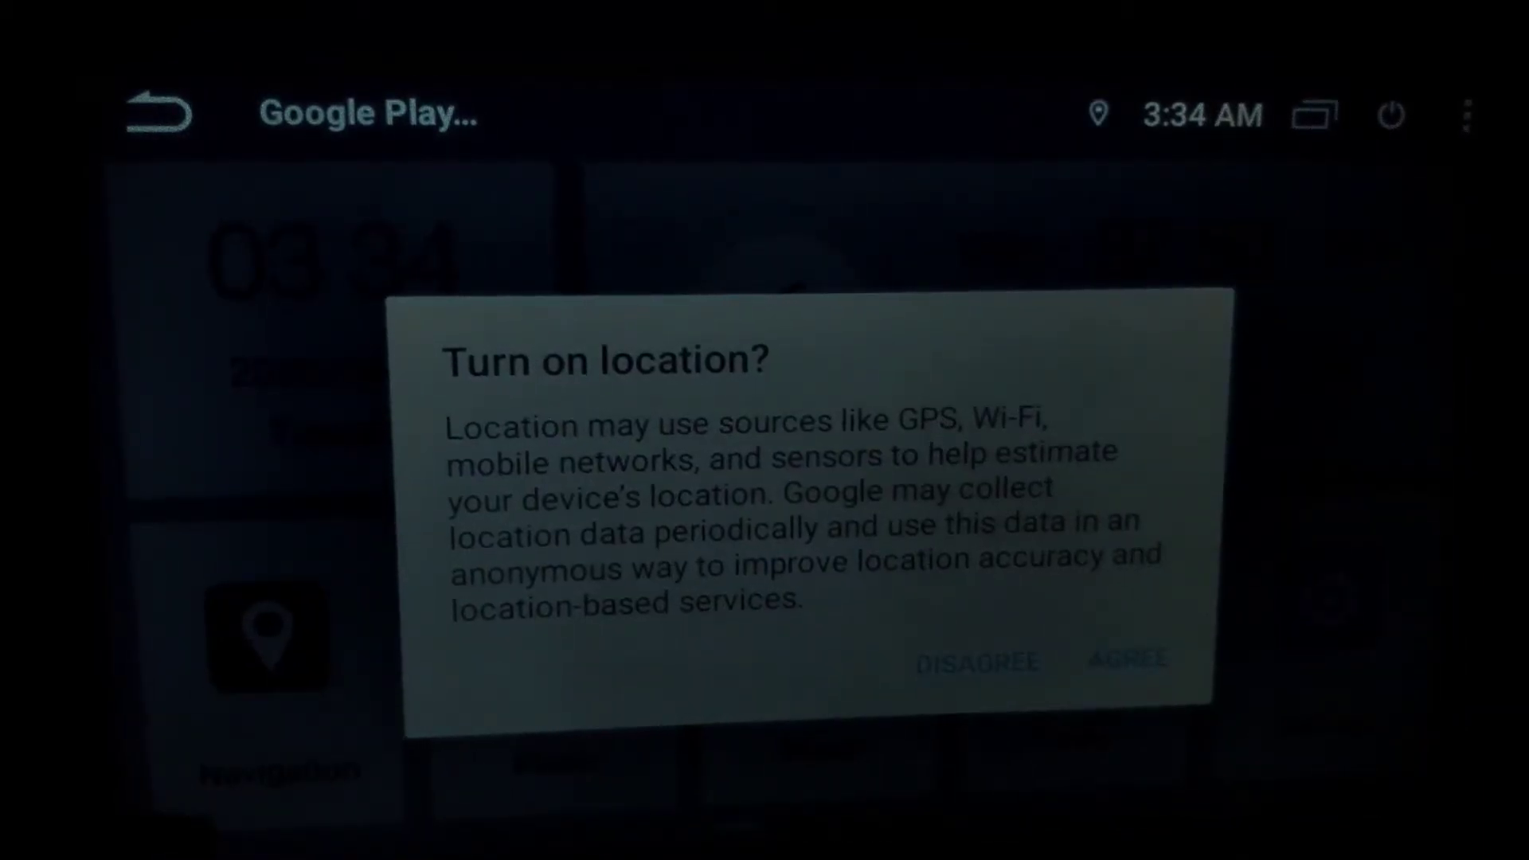
{"action": "left_click", "coordinate": [1131, 661]}
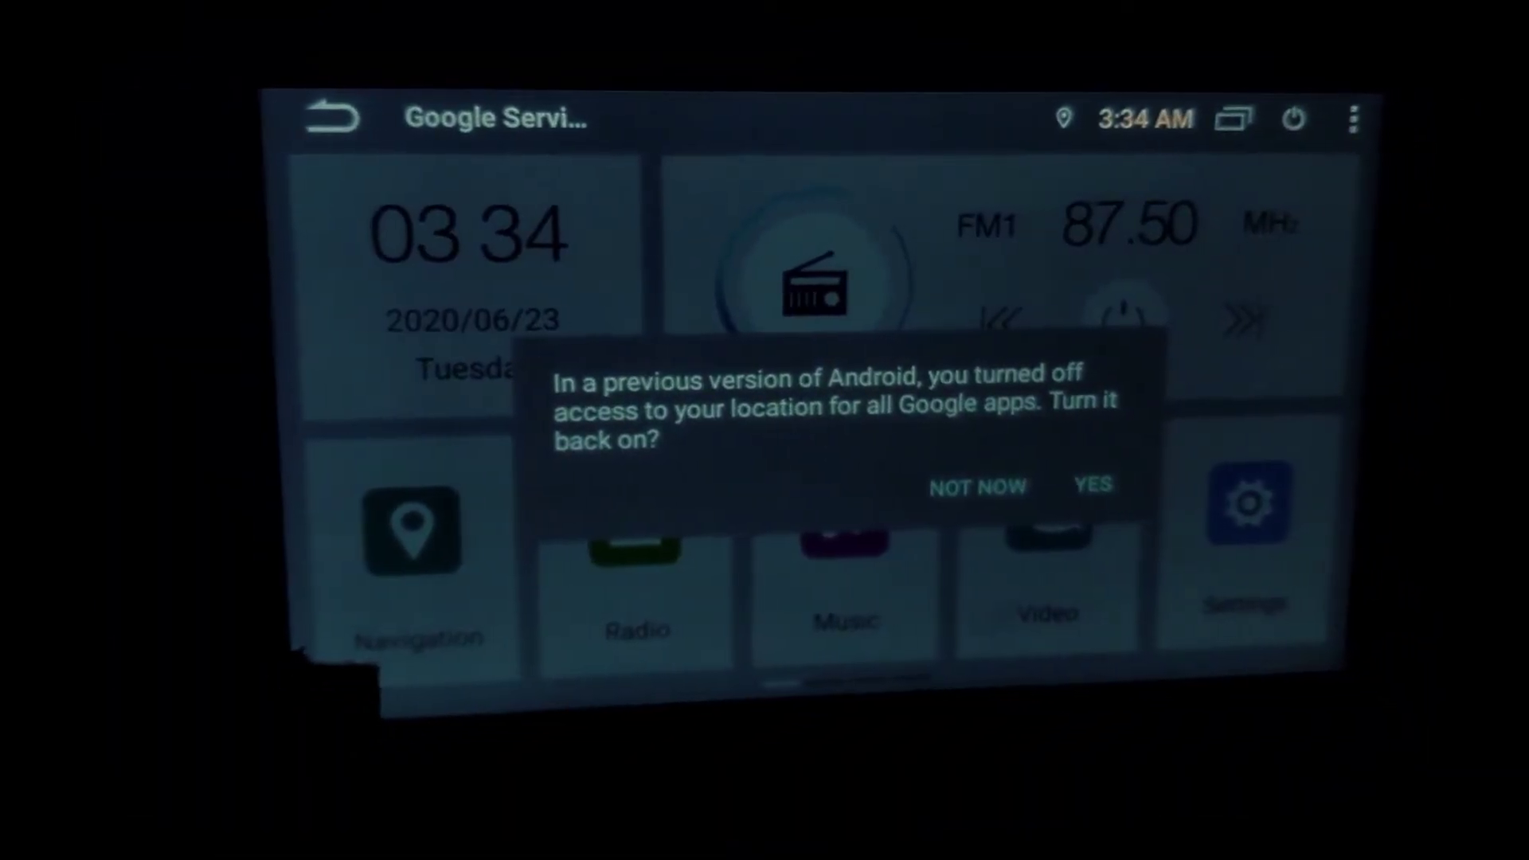
{"action": "left_click", "coordinate": [1091, 488]}
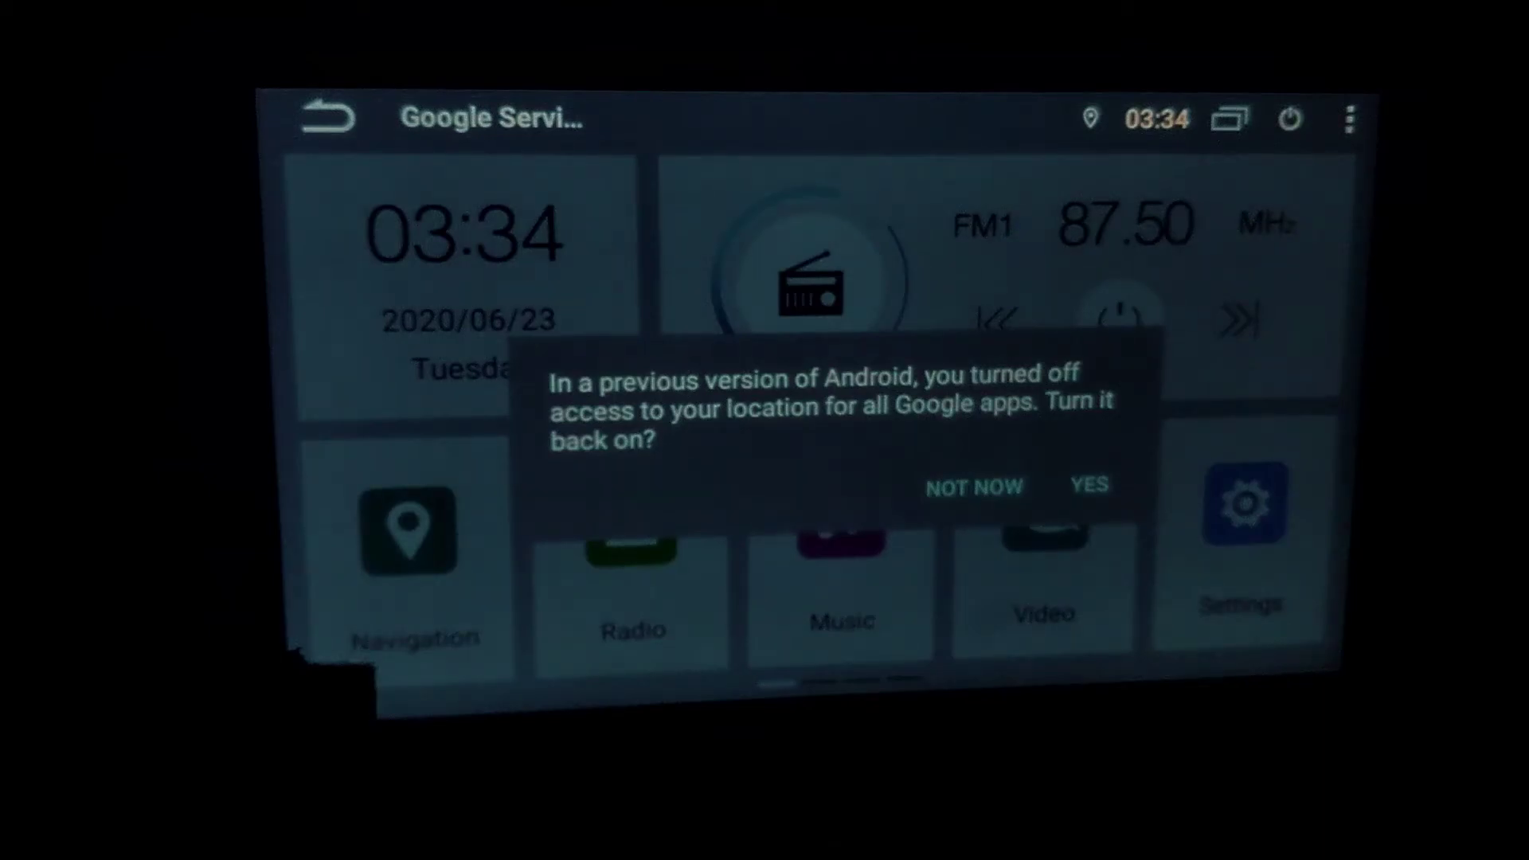
Step: Decline restoring Google location access and open device Settings from the full quick settings panel
{"action": "left_click", "coordinate": [973, 487]}
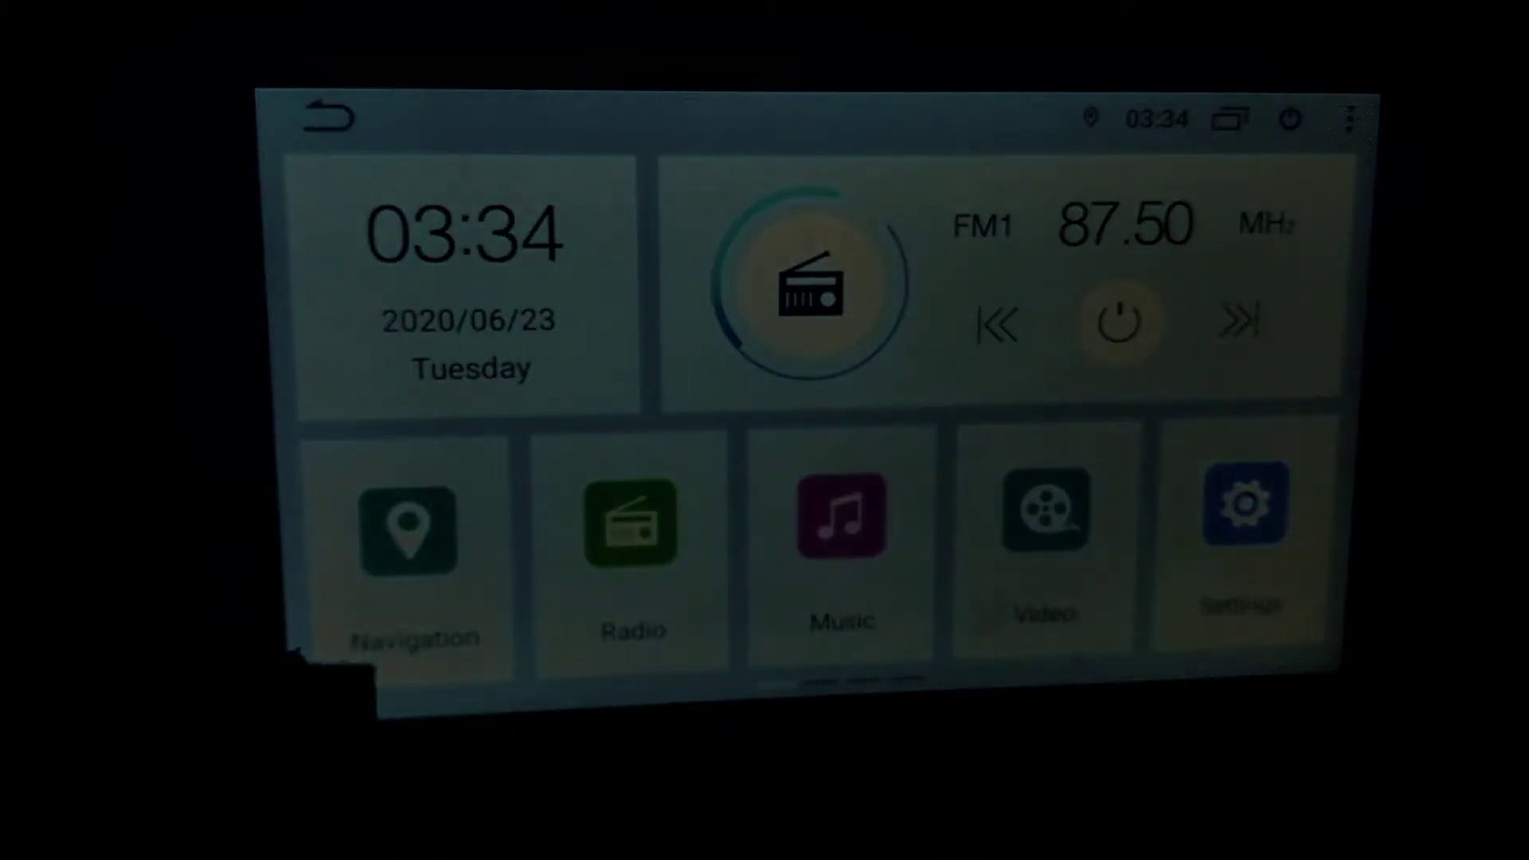
{"action": "left_click_drag", "start_coordinate": [1035, 120], "coordinate": [1058, 426]}
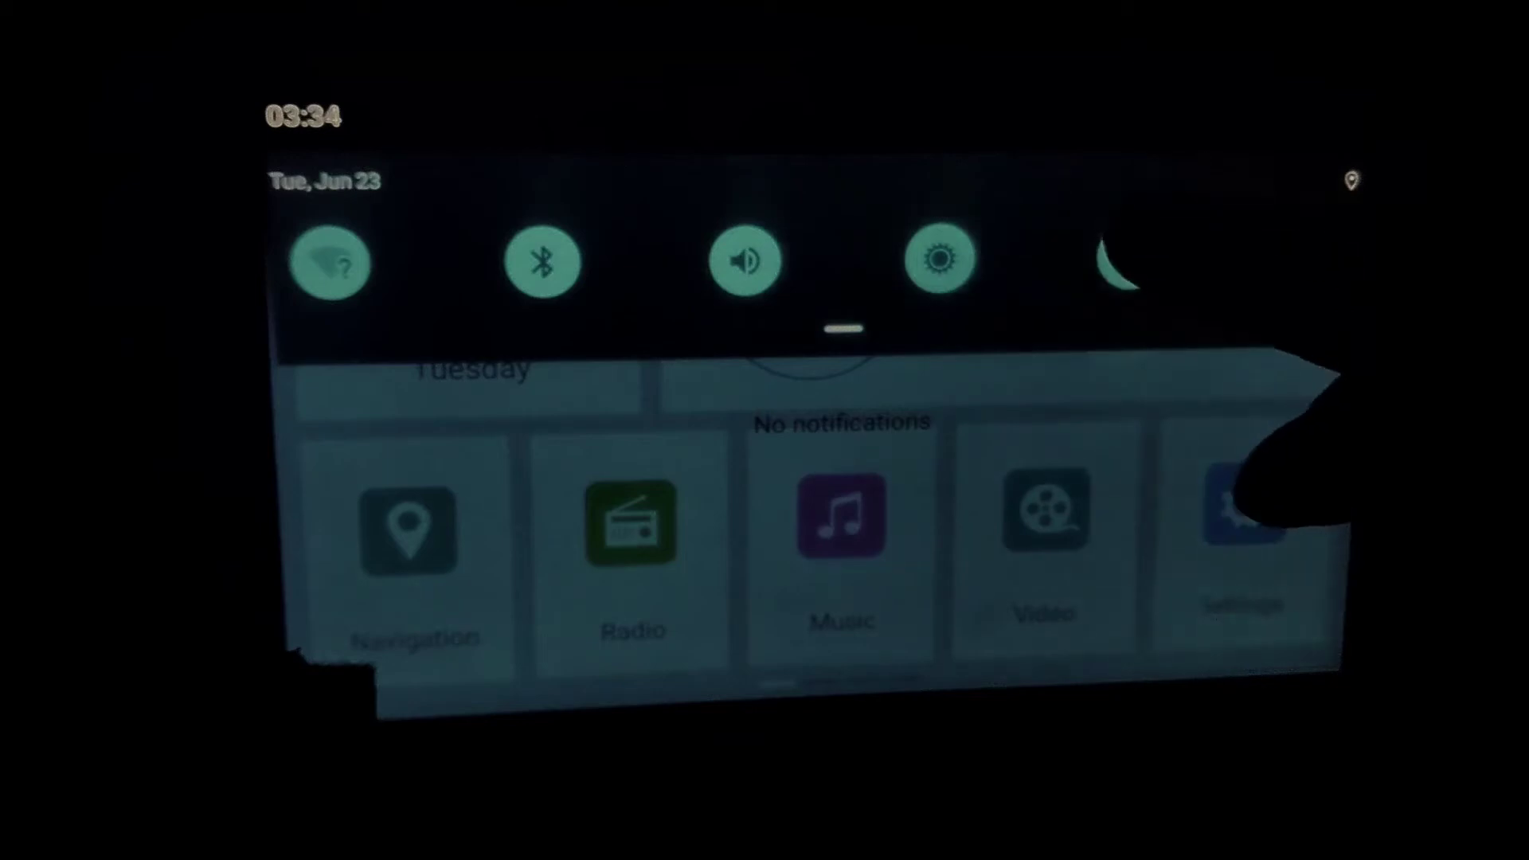
{"action": "left_click_drag", "start_coordinate": [1238, 490], "coordinate": [1250, 661]}
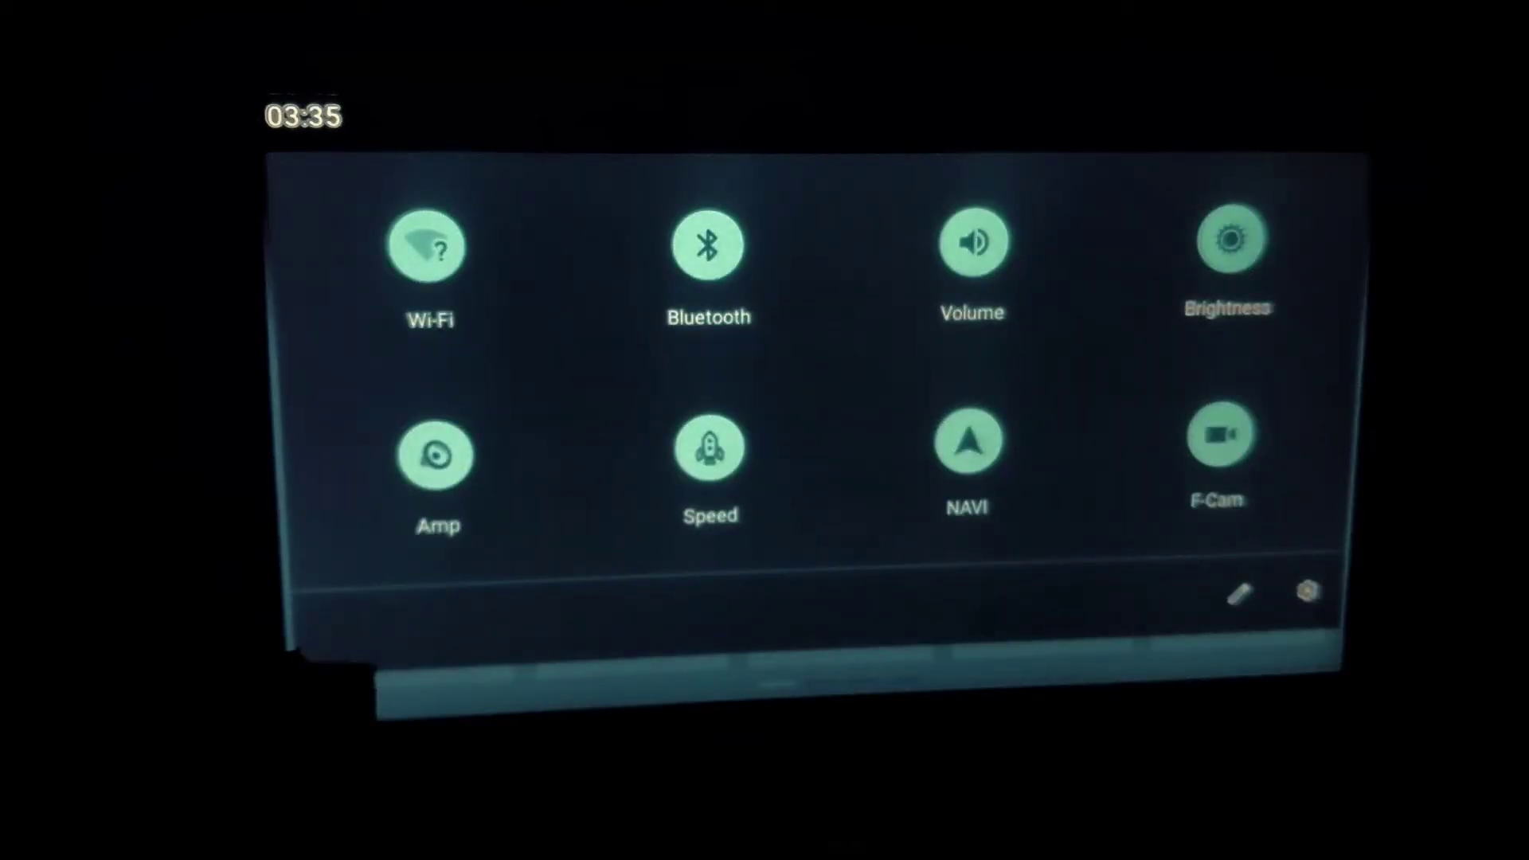
{"action": "left_click", "coordinate": [1306, 590]}
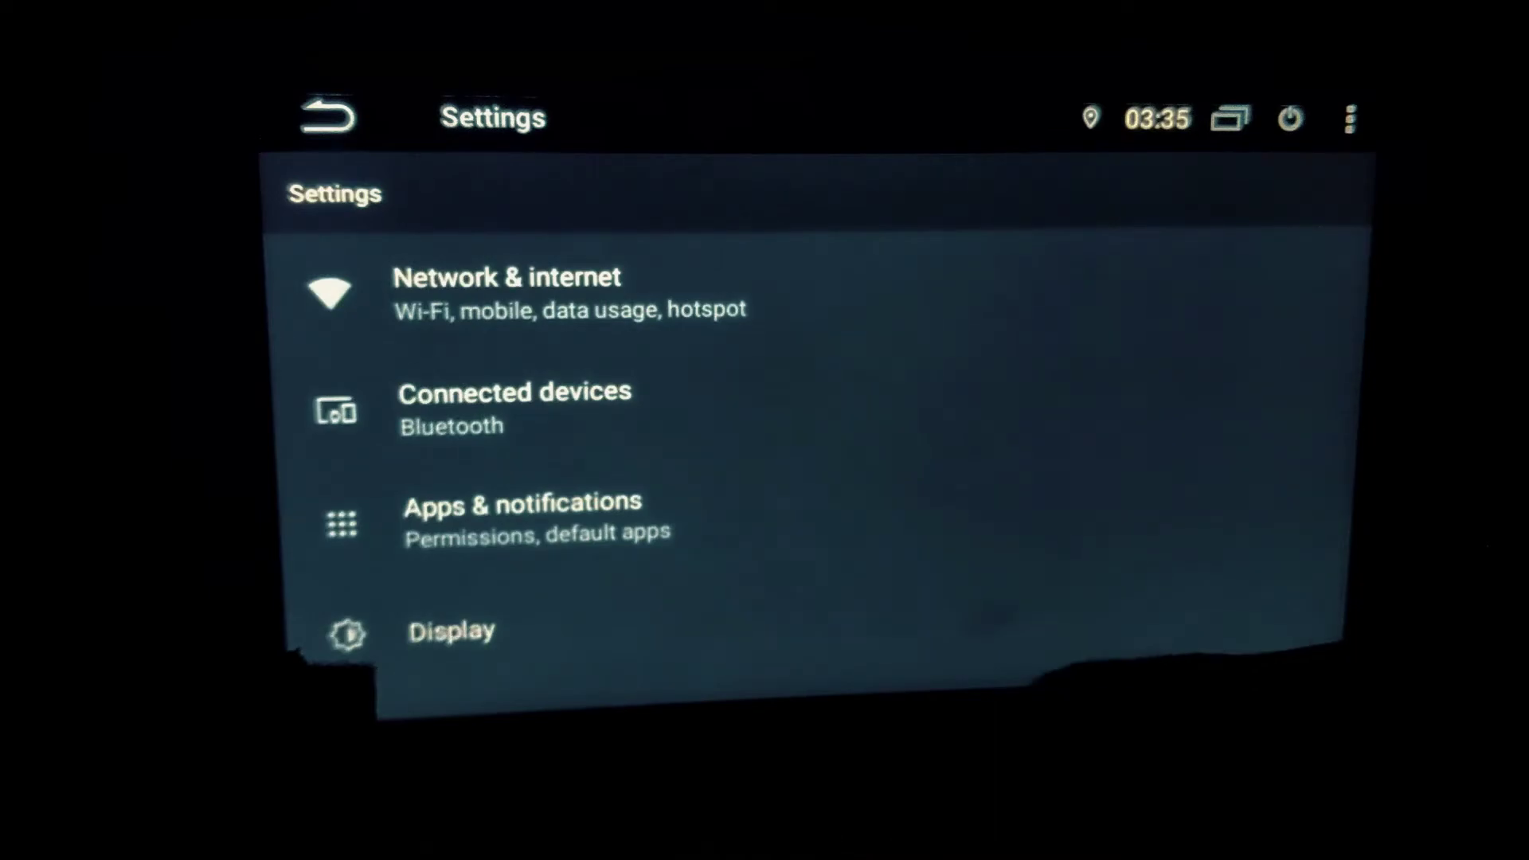
{"action": "left_click_drag", "start_coordinate": [1131, 645], "coordinate": [1083, 262]}
{"action": "left_click_drag", "start_coordinate": [1146, 653], "coordinate": [1130, 446]}
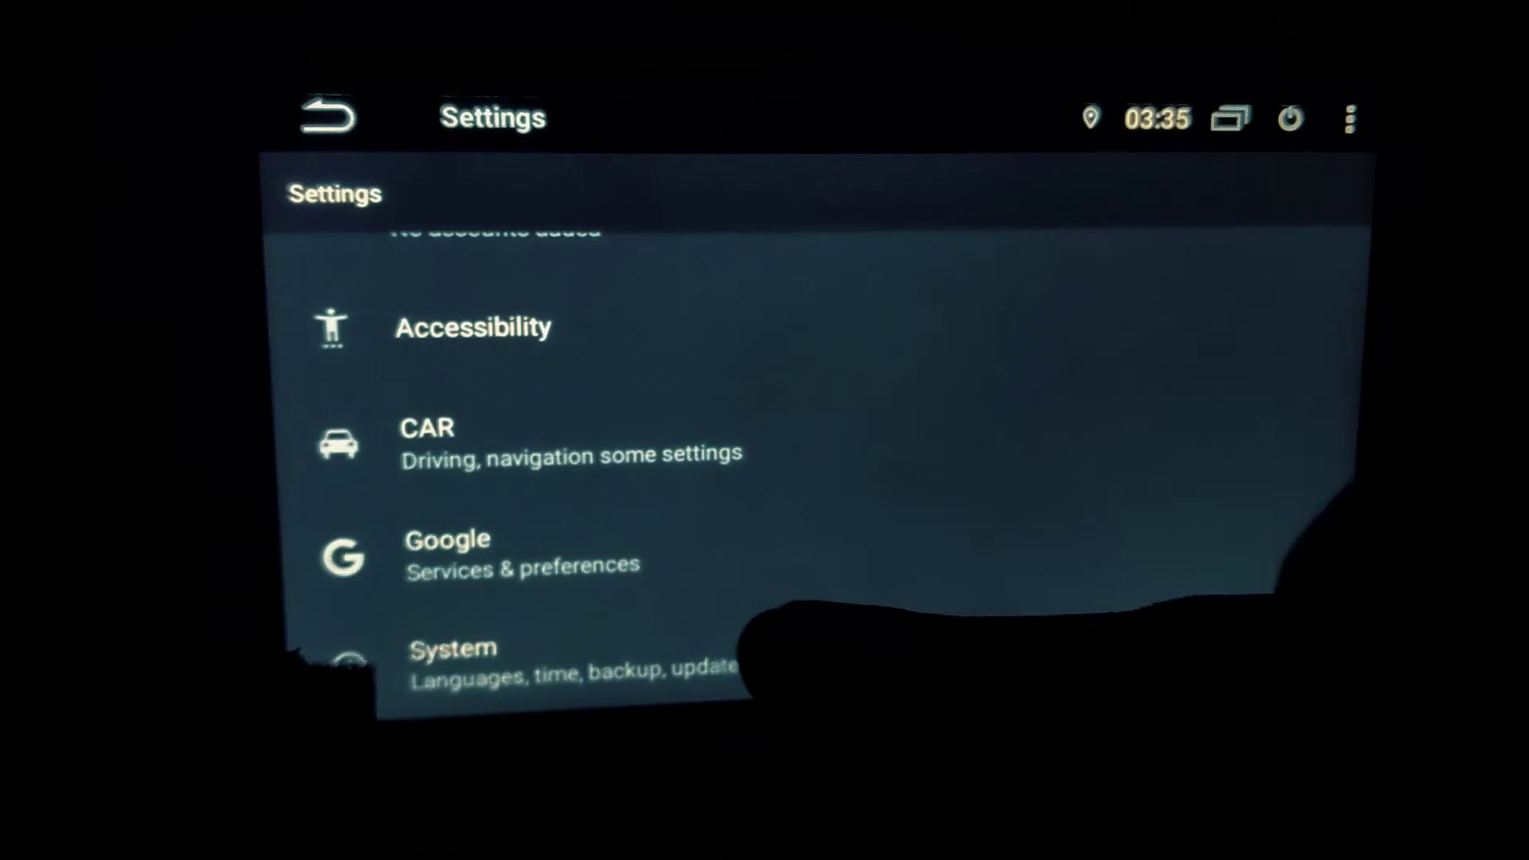
Step: Open the System page, dismissing the location prompt and cancelling the firmware update offer
{"action": "left_click", "coordinate": [796, 669]}
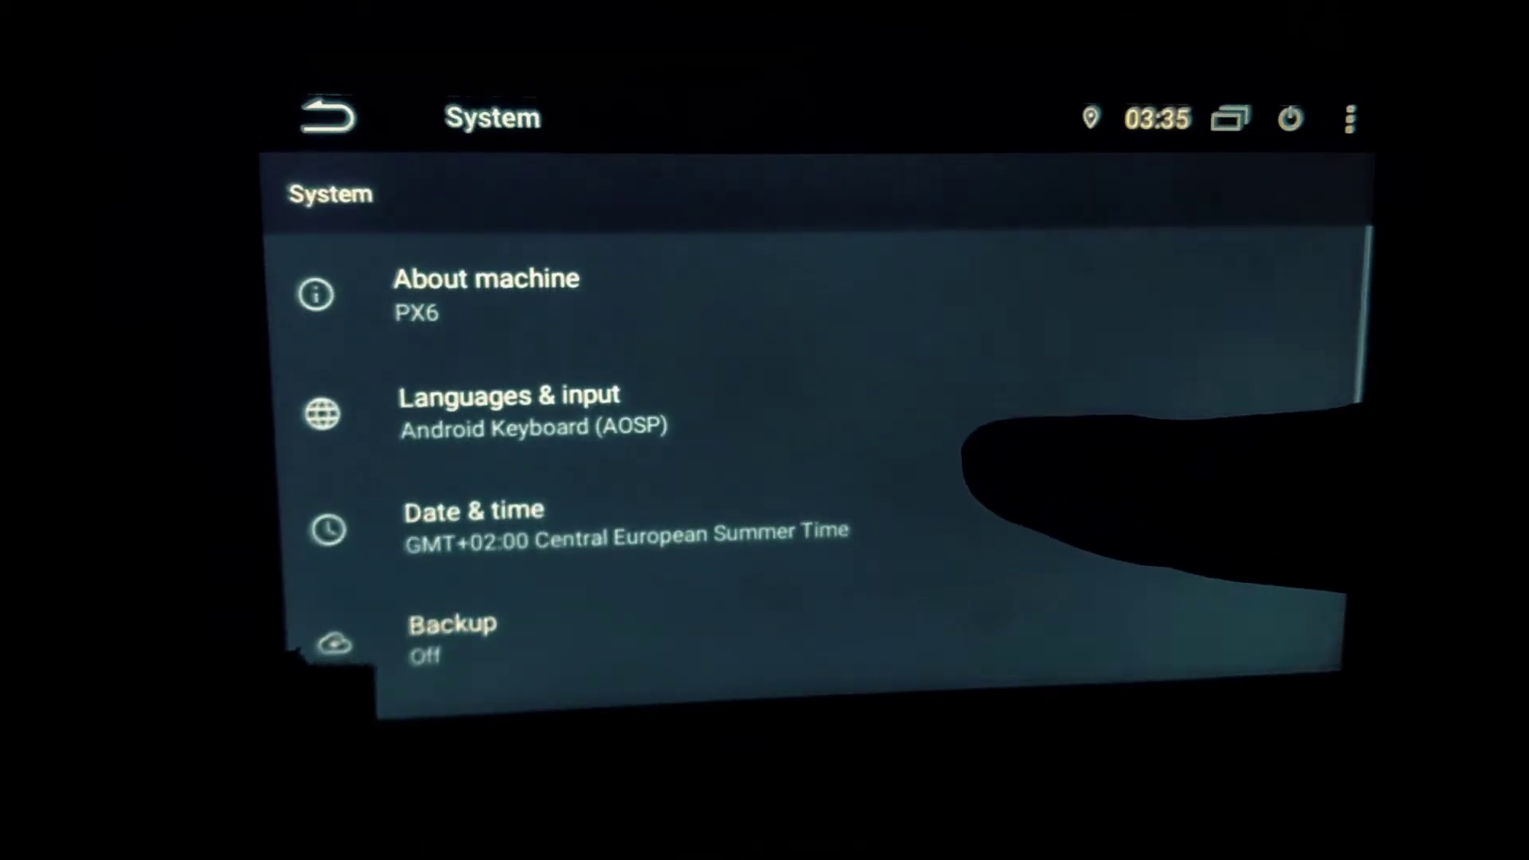
{"action": "left_click_drag", "start_coordinate": [1006, 529], "coordinate": [1051, 319]}
{"action": "left_click_drag", "start_coordinate": [1091, 478], "coordinate": [1126, 205]}
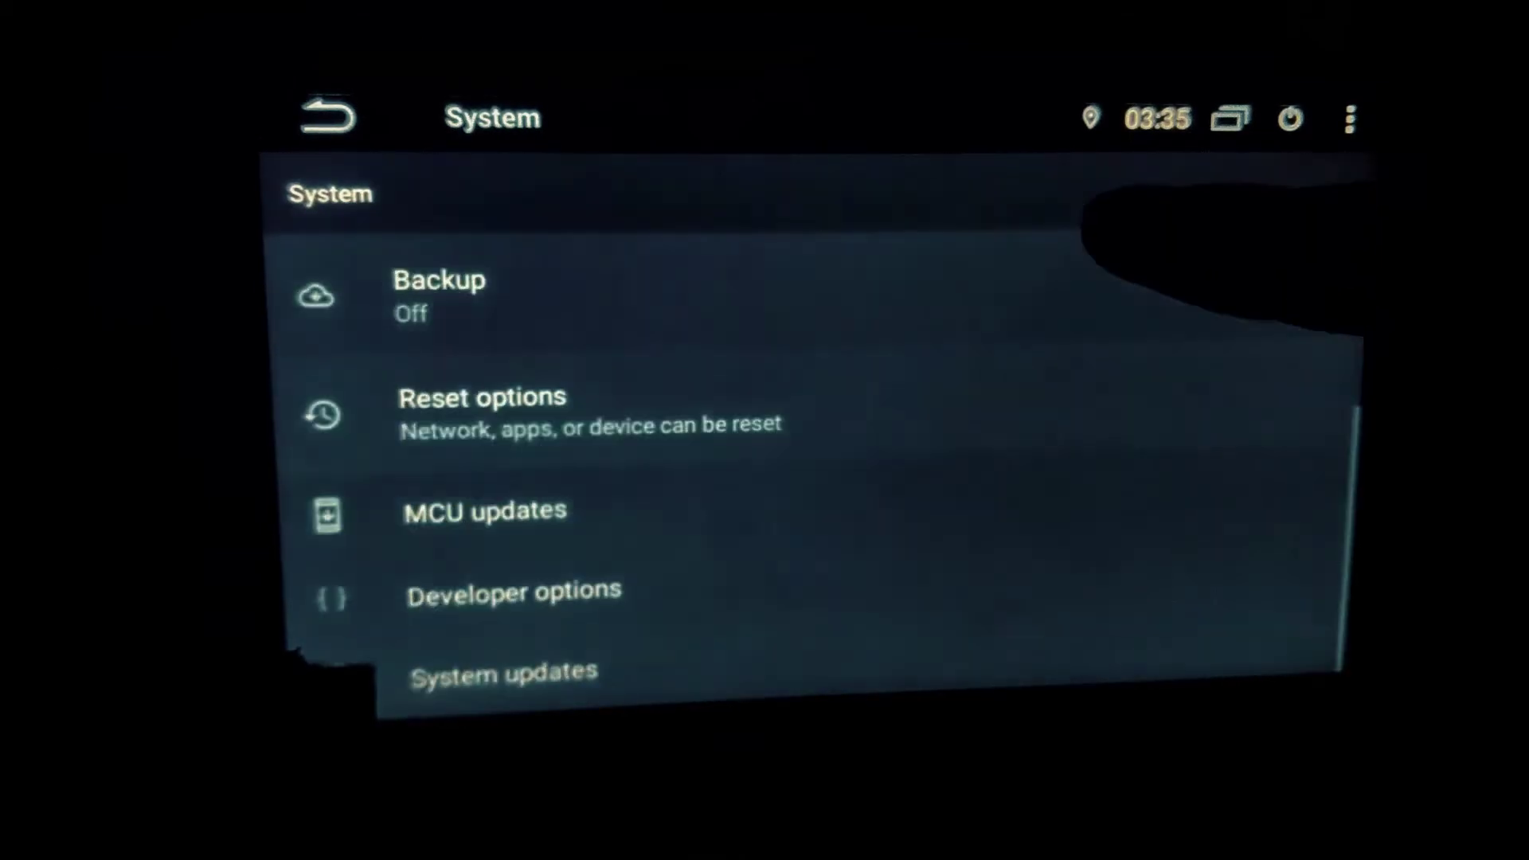
{"action": "left_click_drag", "start_coordinate": [1058, 494], "coordinate": [1071, 306]}
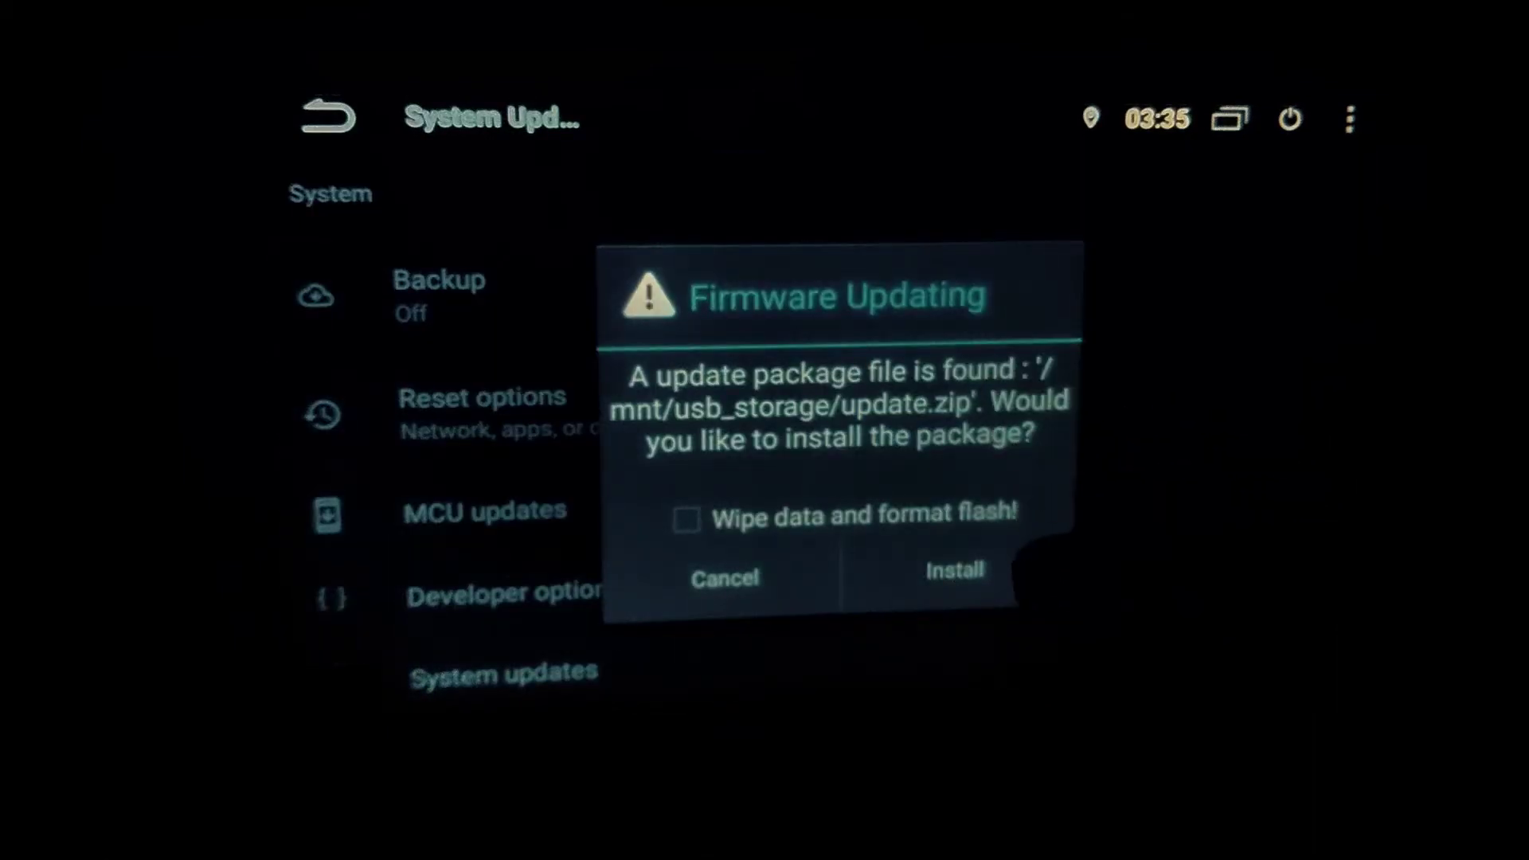
{"action": "left_click", "coordinate": [973, 488]}
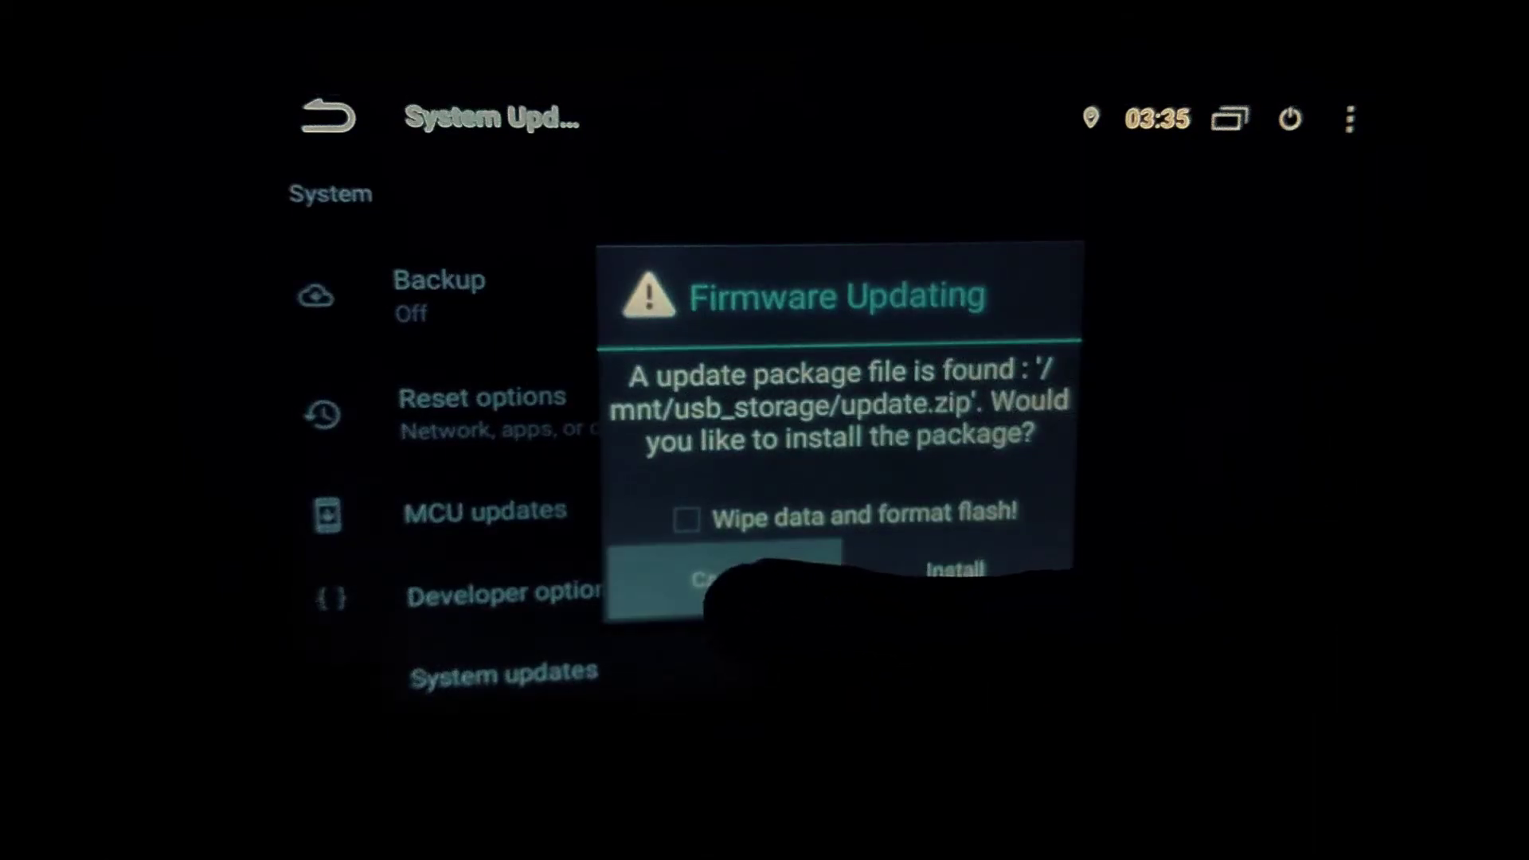
{"action": "left_click", "coordinate": [716, 579]}
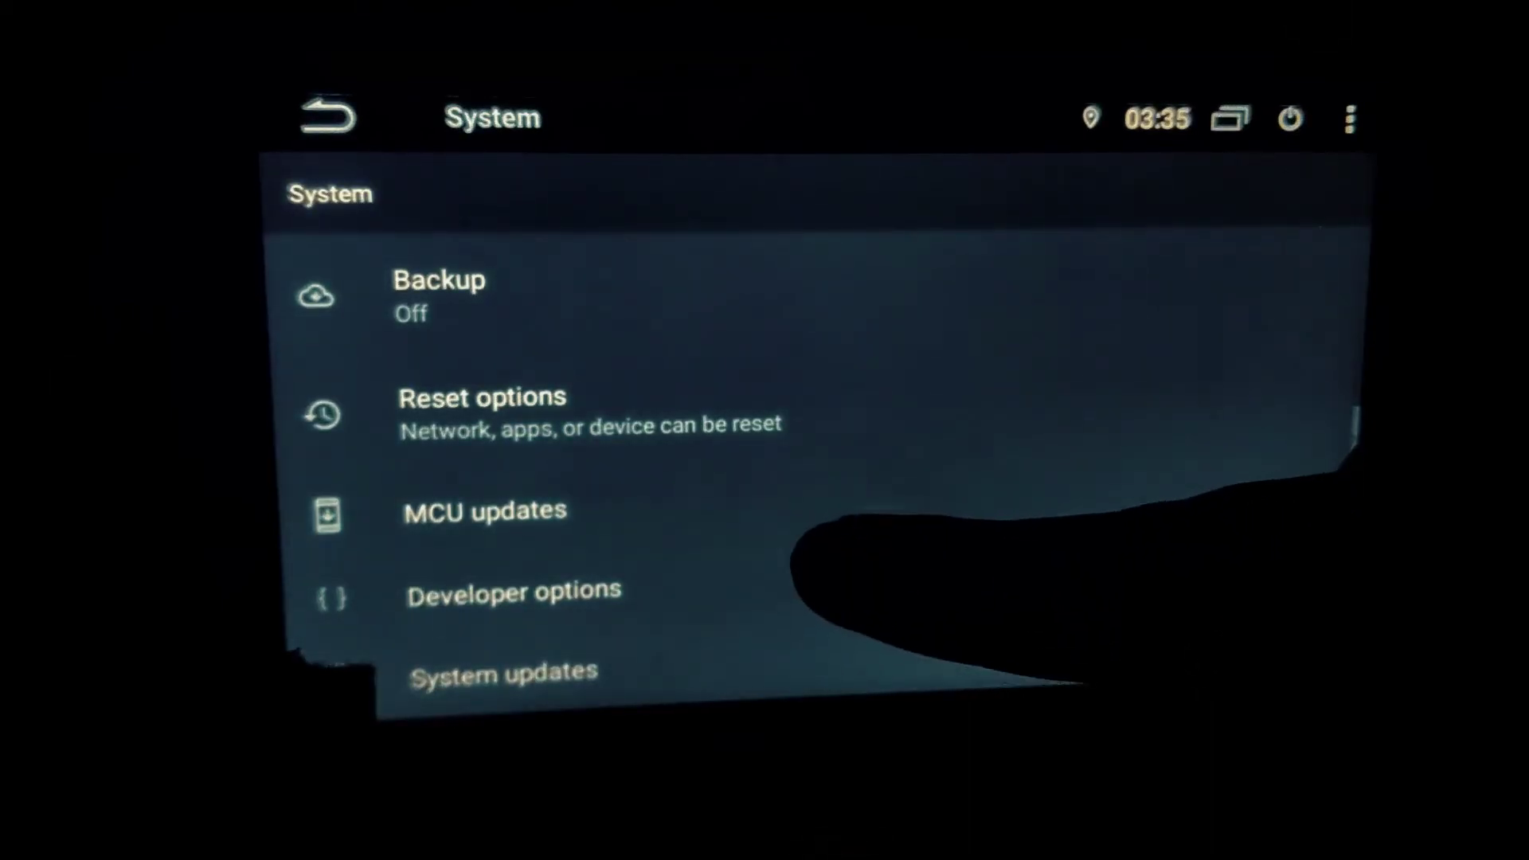
Step: Open Developer options, enable USB debugging, and return to the System settings list
{"action": "left_click", "coordinate": [804, 593]}
{"action": "left_click_drag", "start_coordinate": [1006, 512], "coordinate": [1071, 239]}
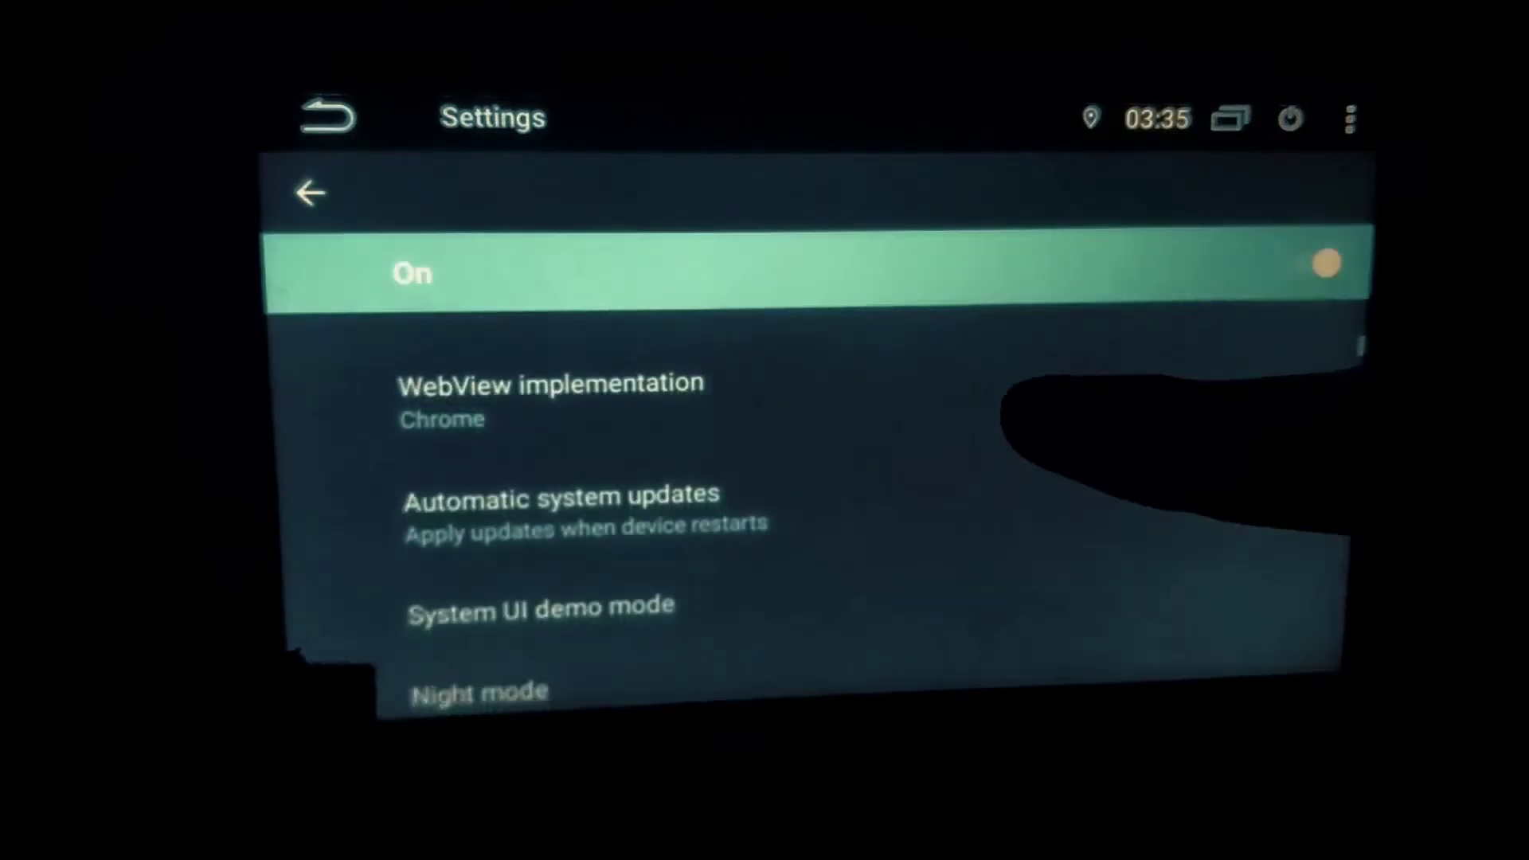
{"action": "left_click_drag", "start_coordinate": [1006, 443], "coordinate": [1043, 335]}
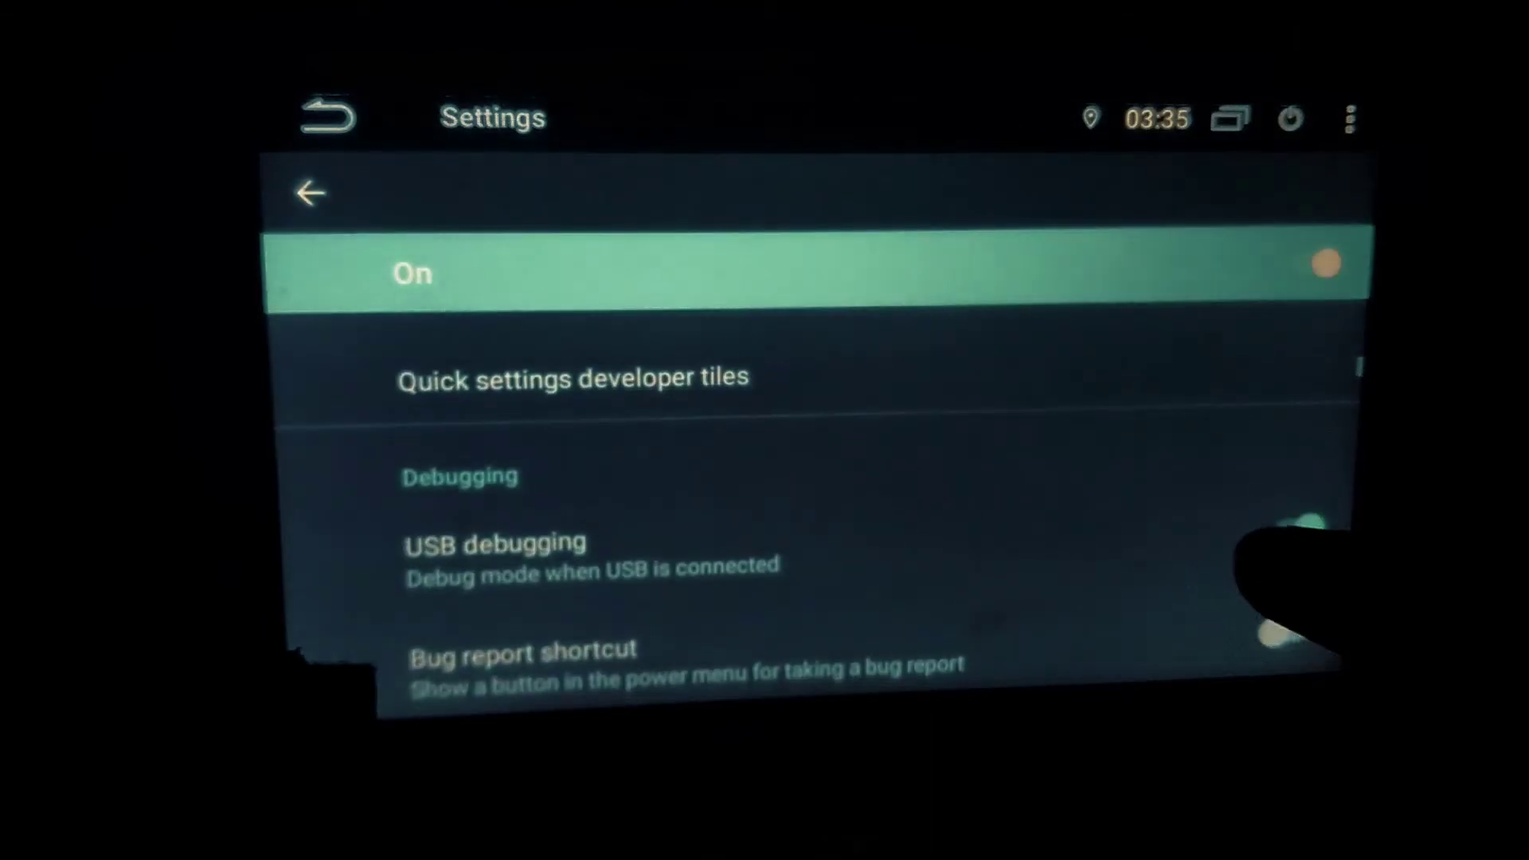
{"action": "left_click_drag", "start_coordinate": [1122, 542], "coordinate": [1178, 239]}
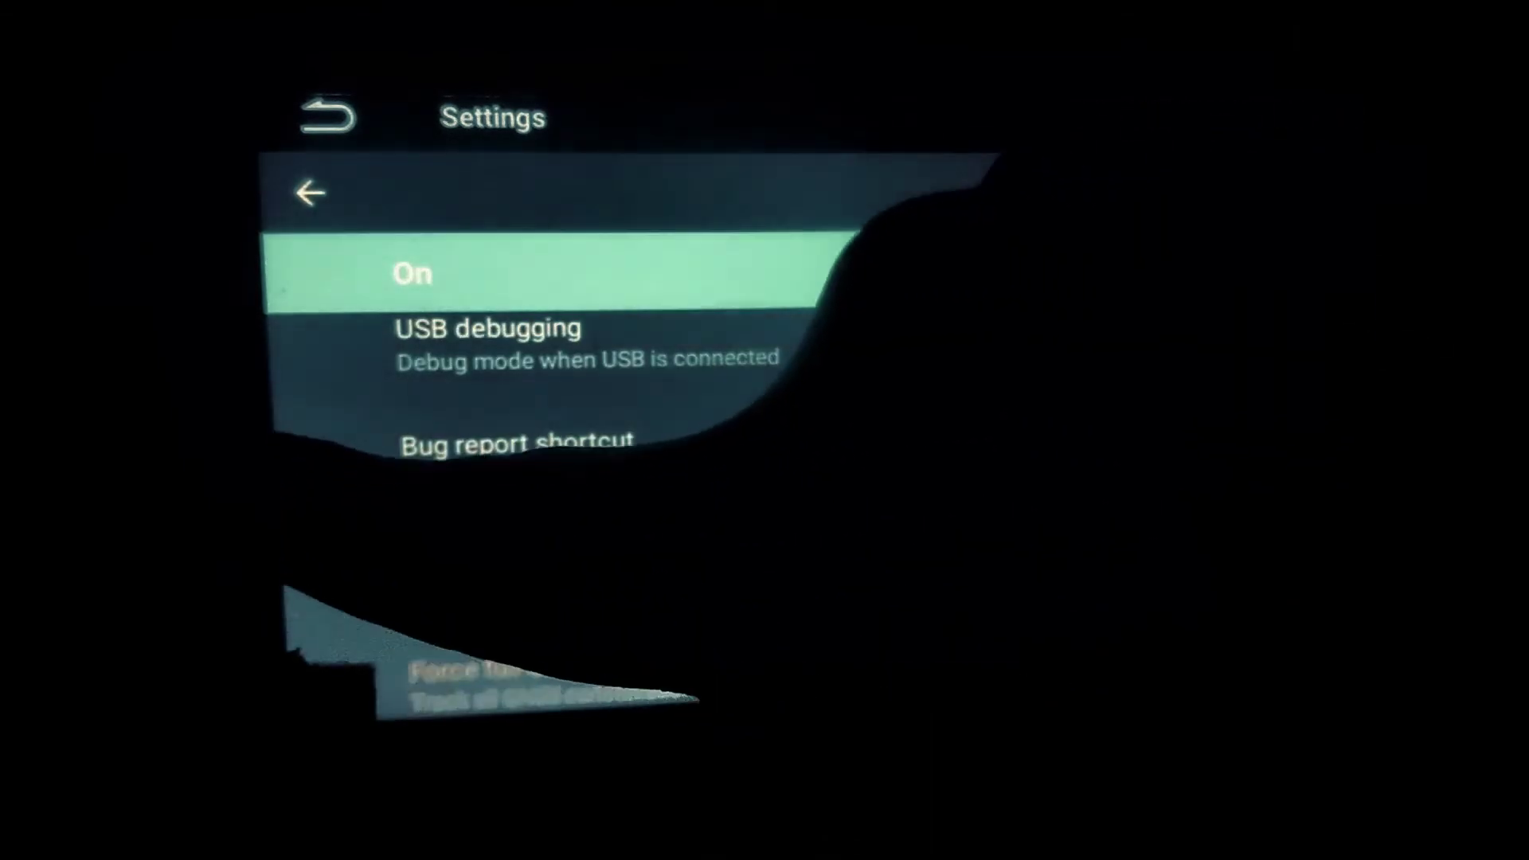
{"action": "left_click", "coordinate": [309, 193]}
{"action": "left_click_drag", "start_coordinate": [939, 446], "coordinate": [931, 717]}
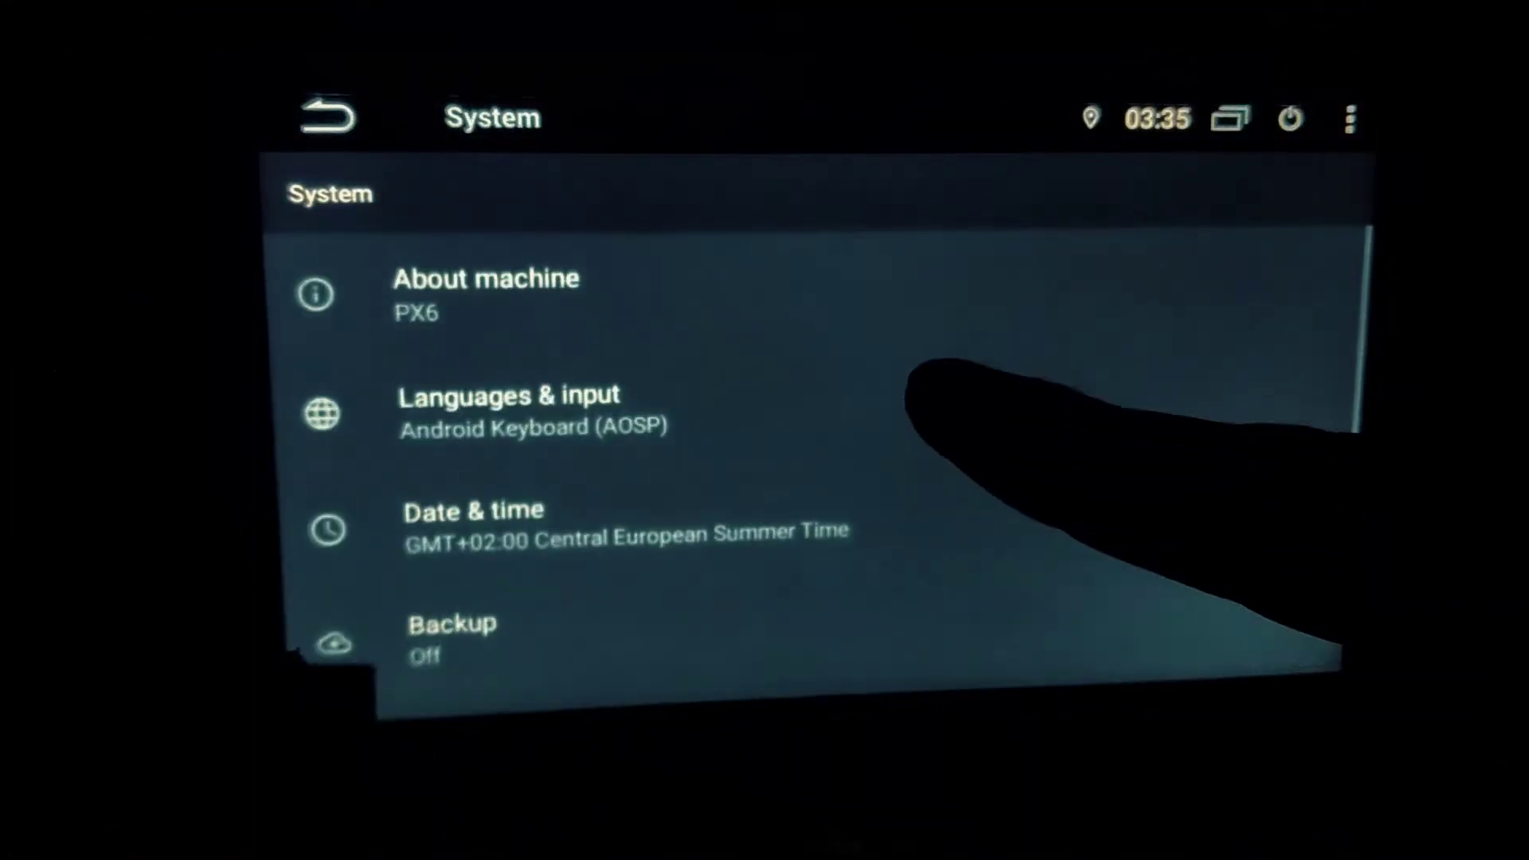